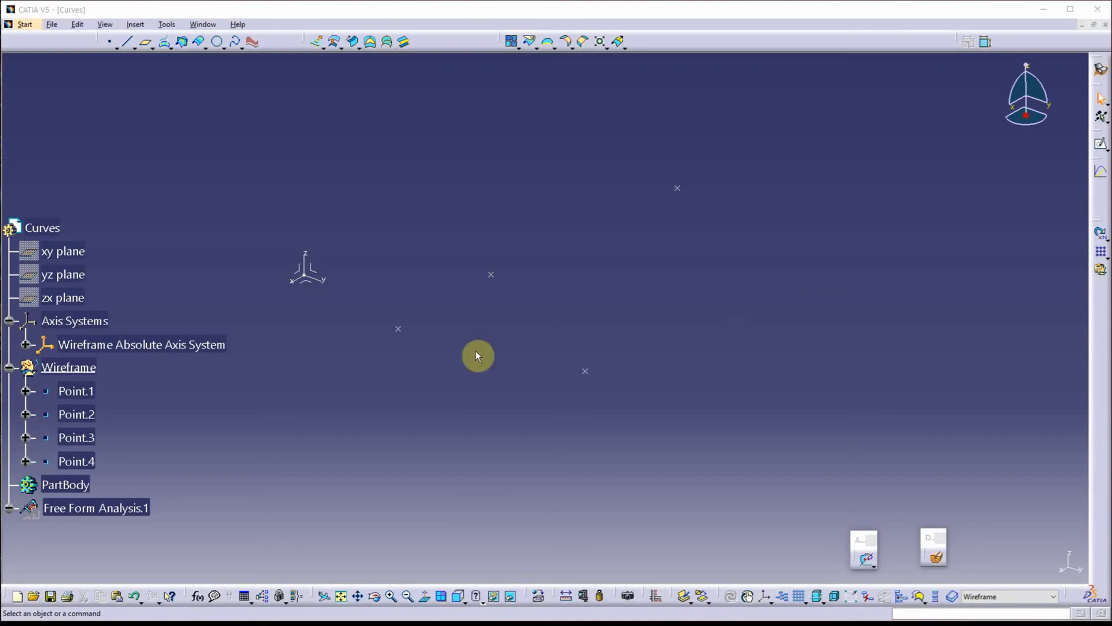
middle_drag(453, 376, 513, 411)
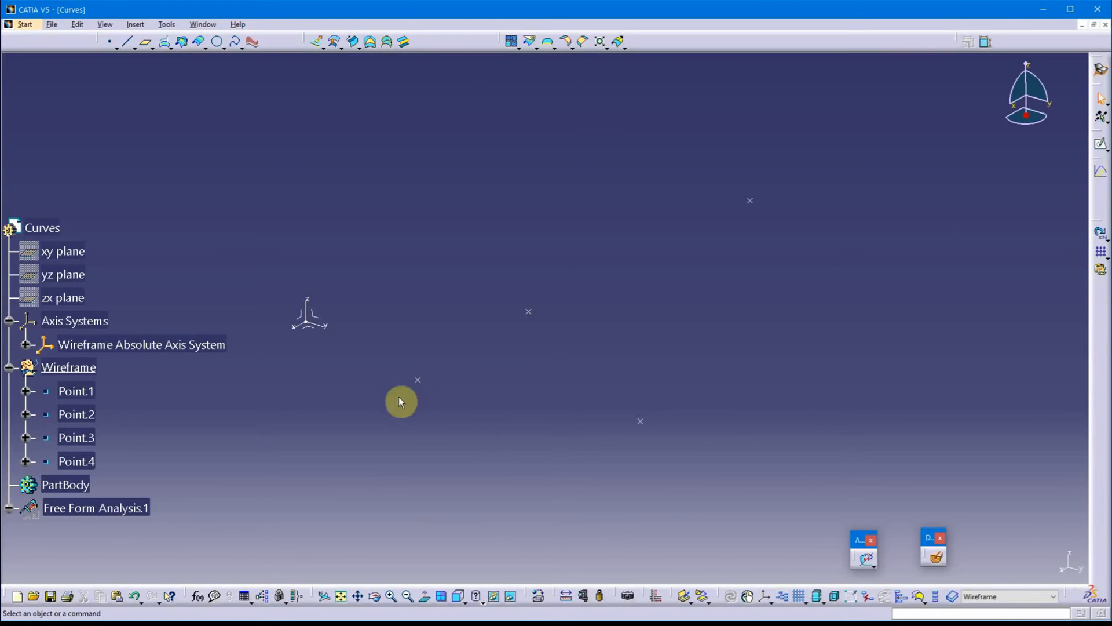
middle_drag(561, 447, 582, 427)
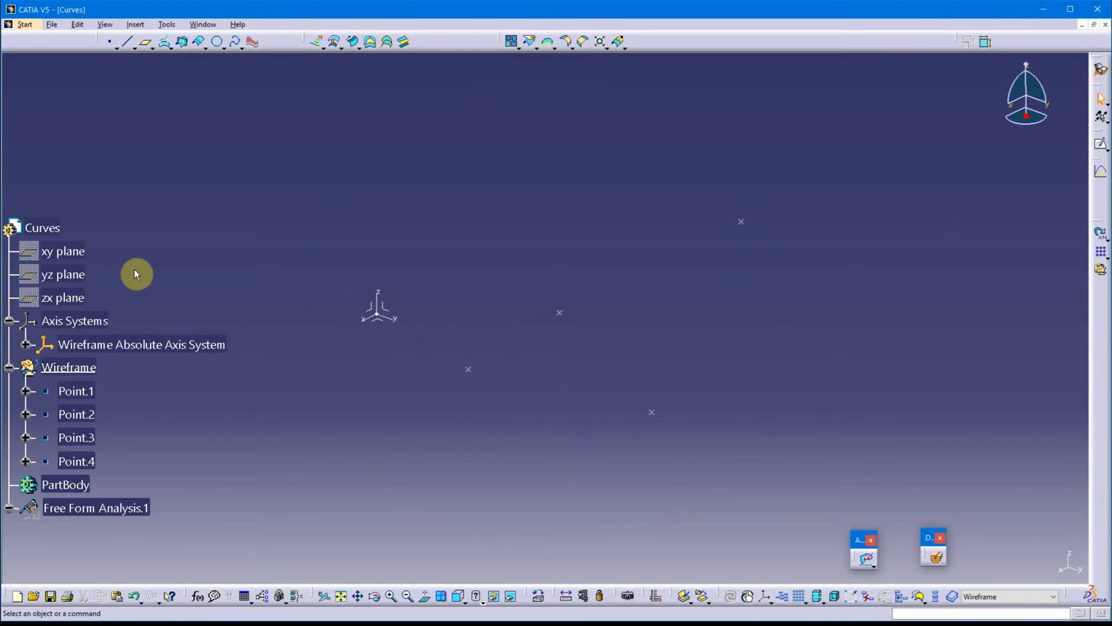
scroll(136, 274, down, 2)
click(104, 337)
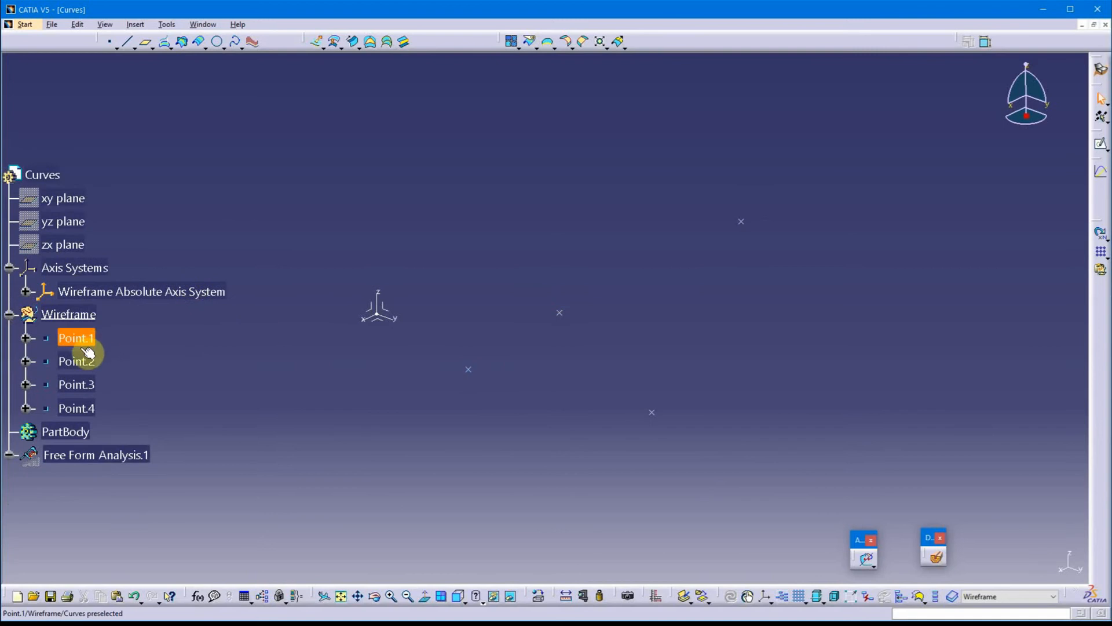
click(435, 344)
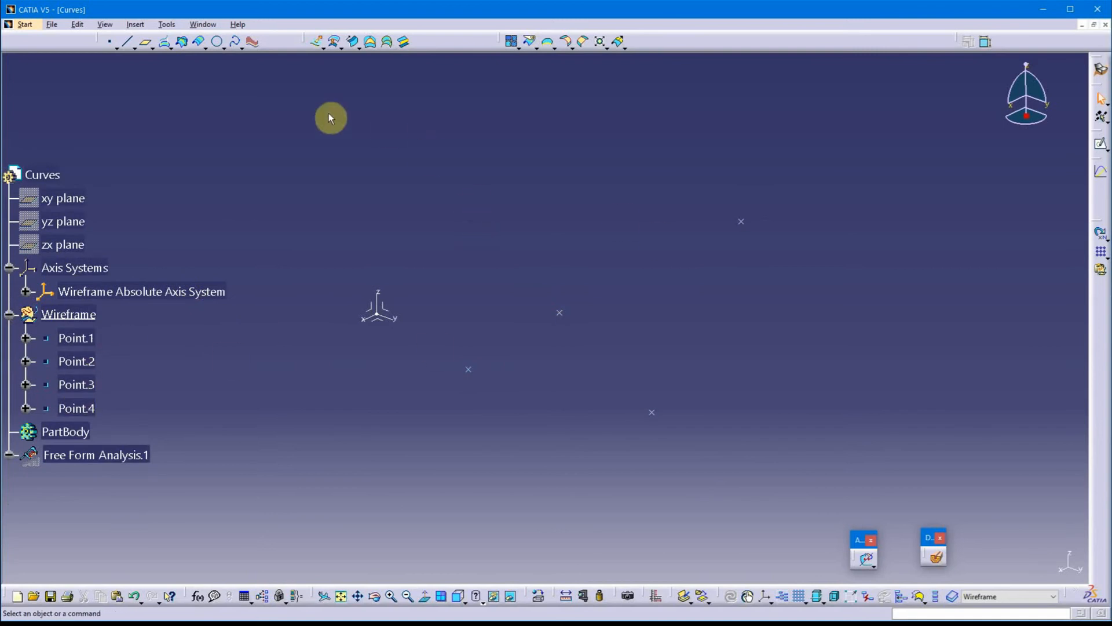
Create a point-point line from the origin of the Wireframe Absolute Axis System to Point.1
click(127, 43)
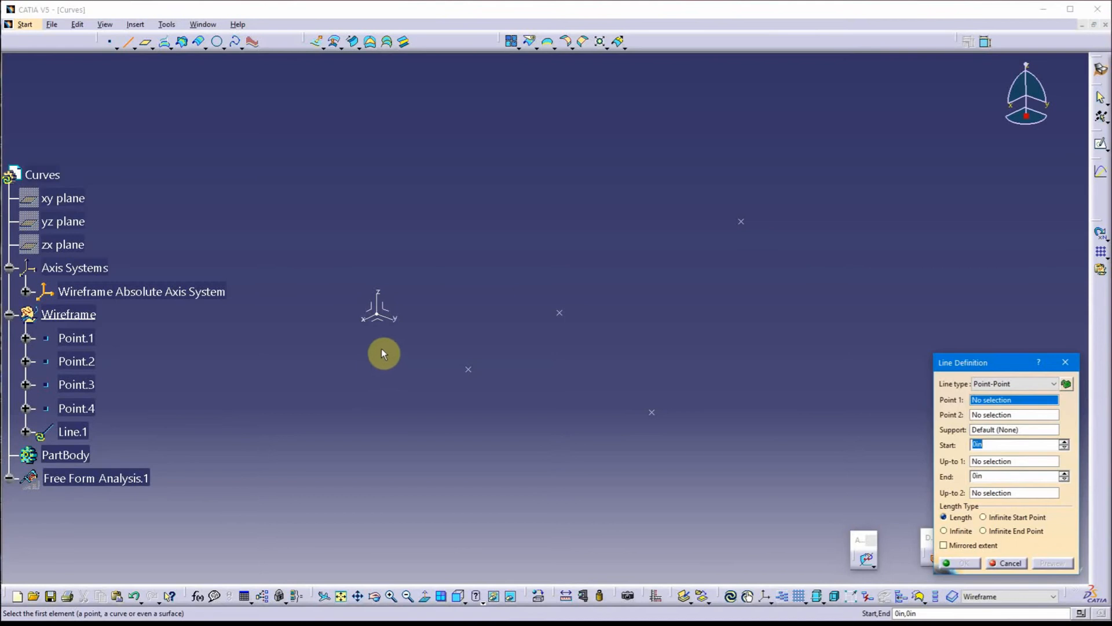
click(383, 315)
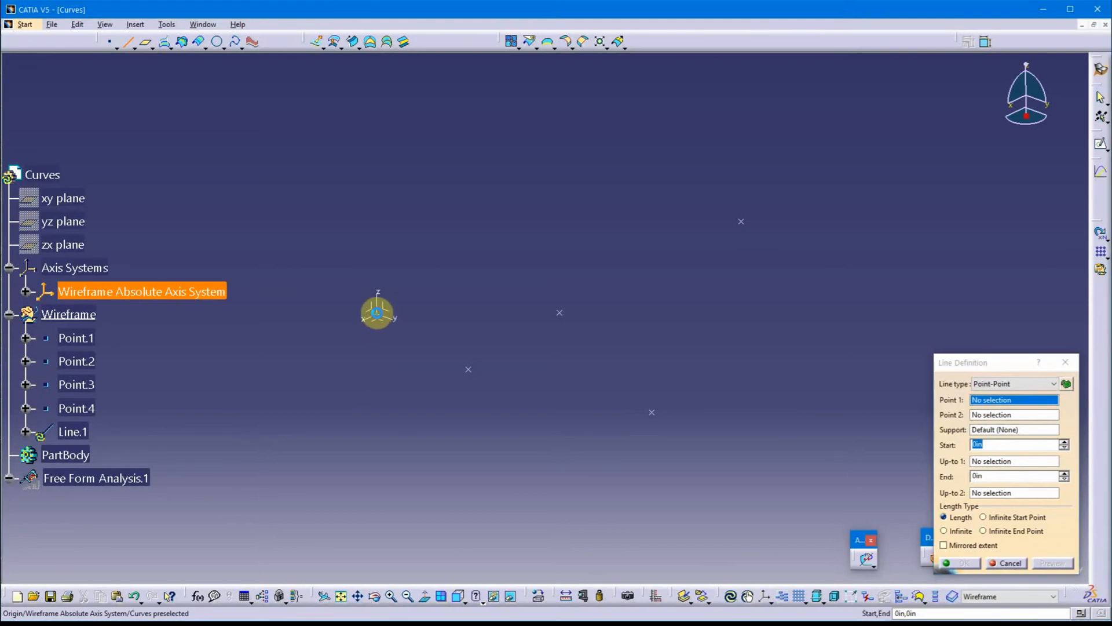
click(469, 369)
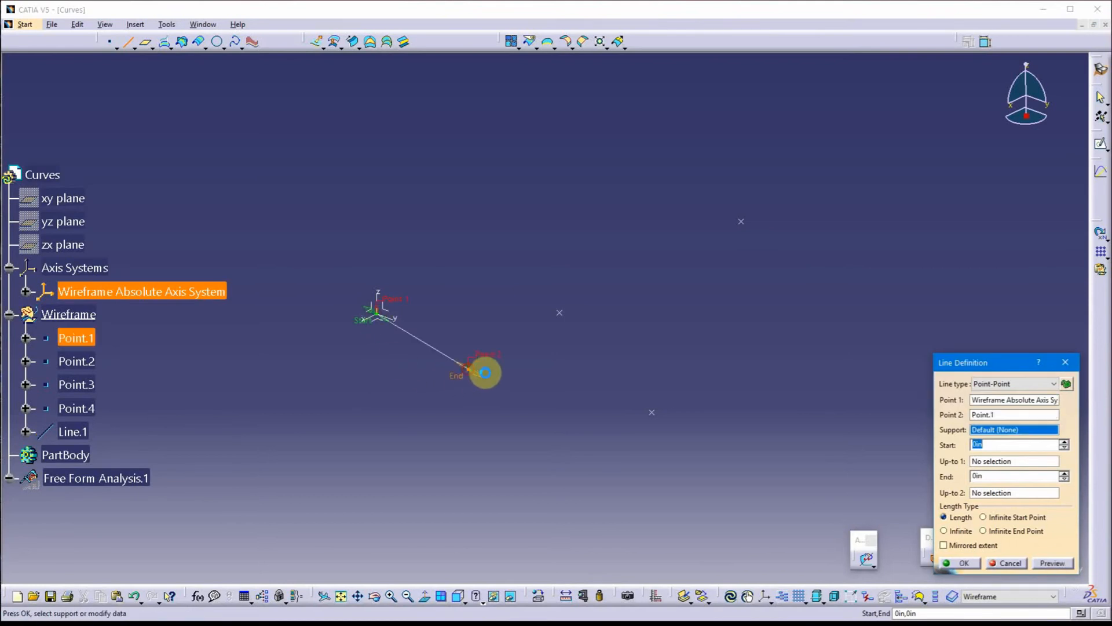
click(955, 561)
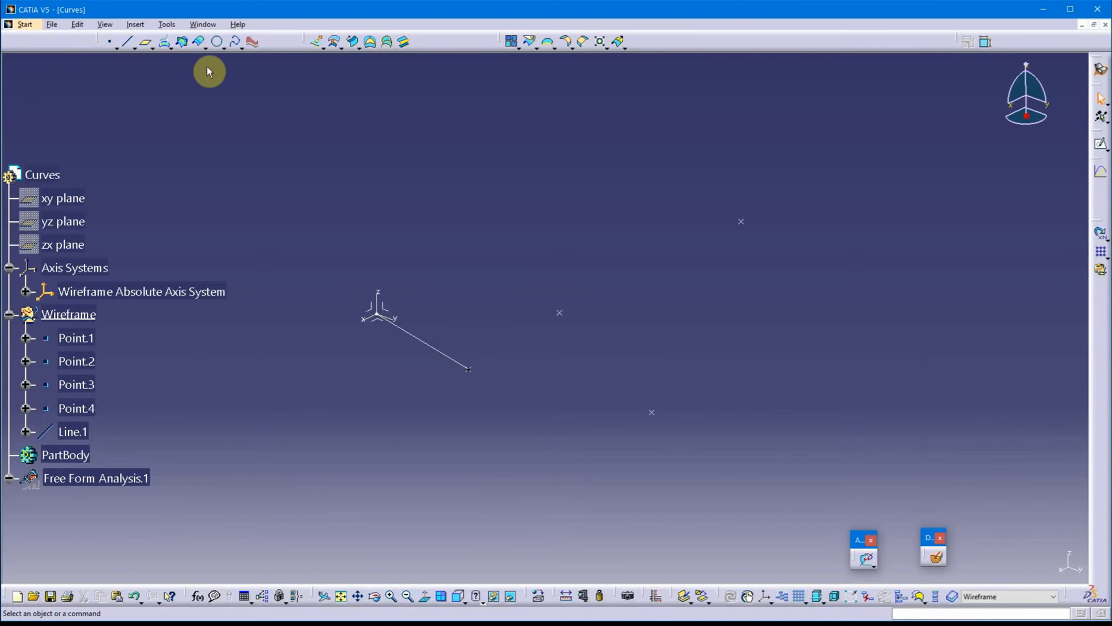
Create a spline through Point.1 and Point.2
click(235, 44)
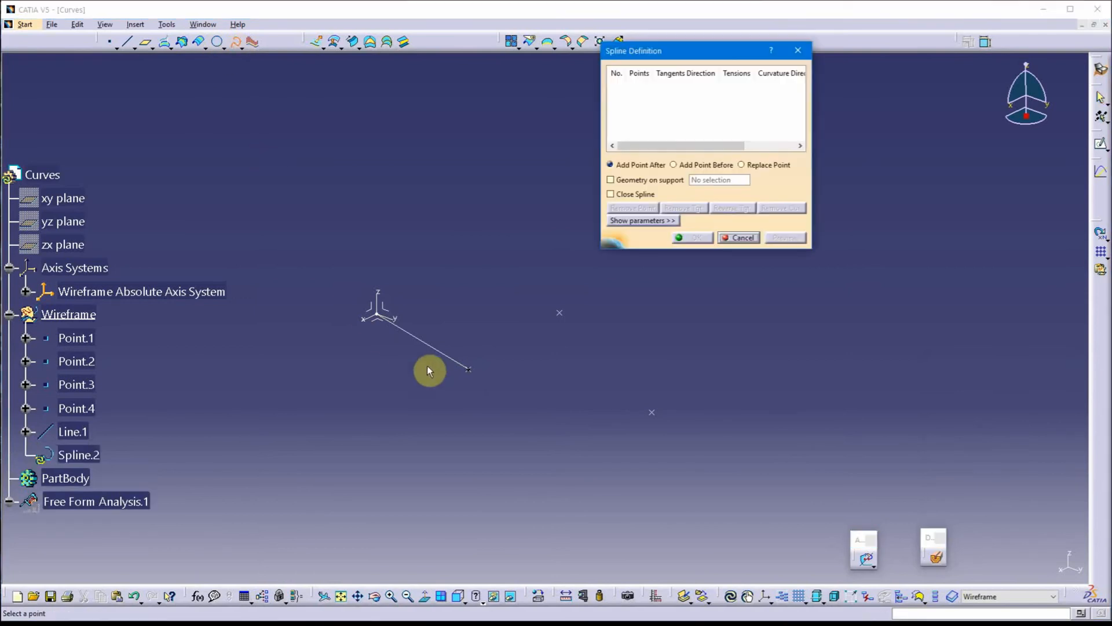
click(470, 370)
click(559, 312)
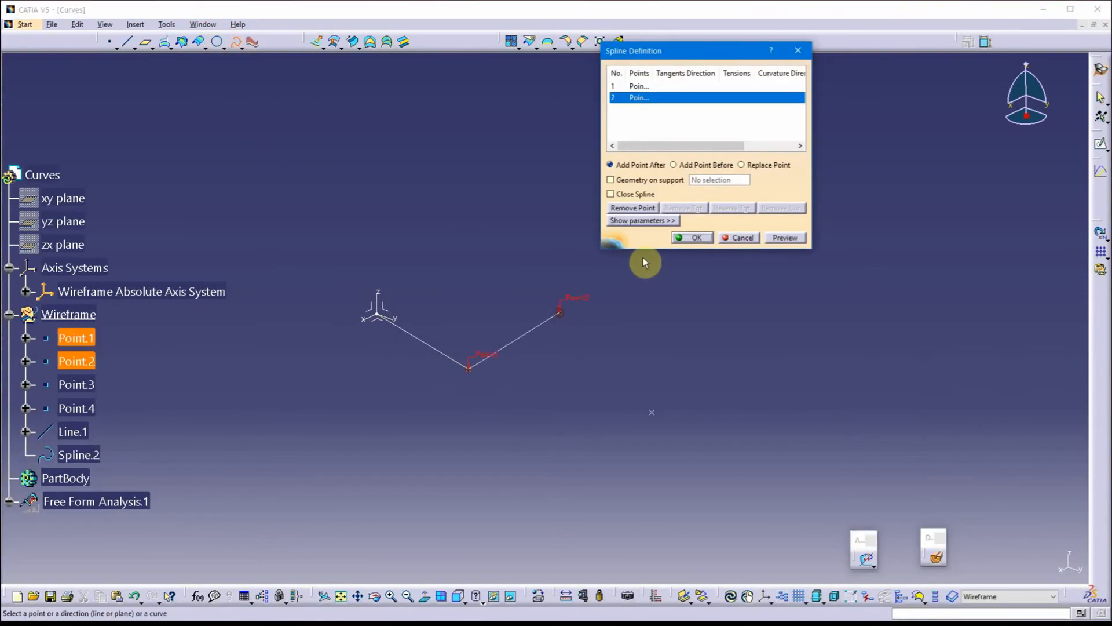
click(693, 238)
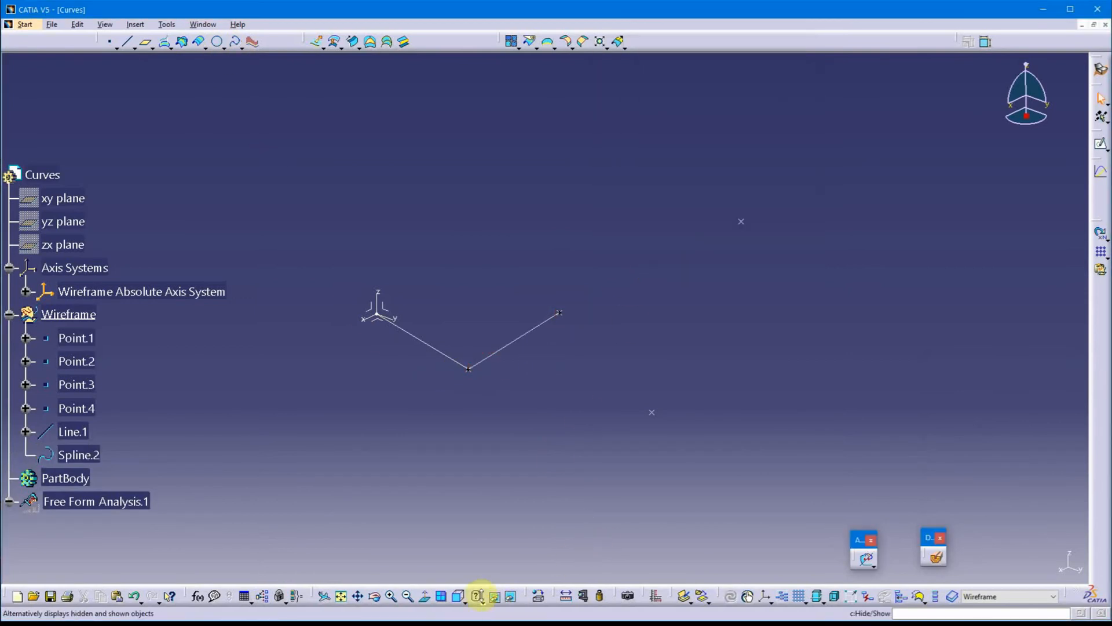
Orient the view square to the yz plane to look at the line and spline from the side
click(459, 597)
middle_drag(756, 330, 455, 336)
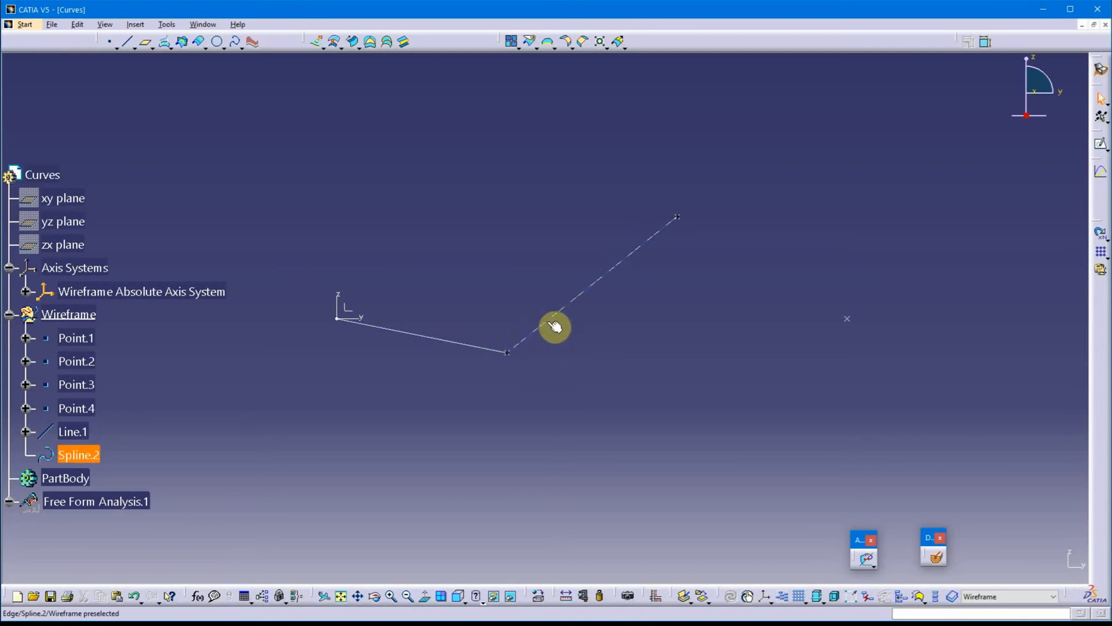
mouse_move(447, 289)
middle_down()
mouse_move(447, 258)
mouse_move(430, 295)
middle_up()
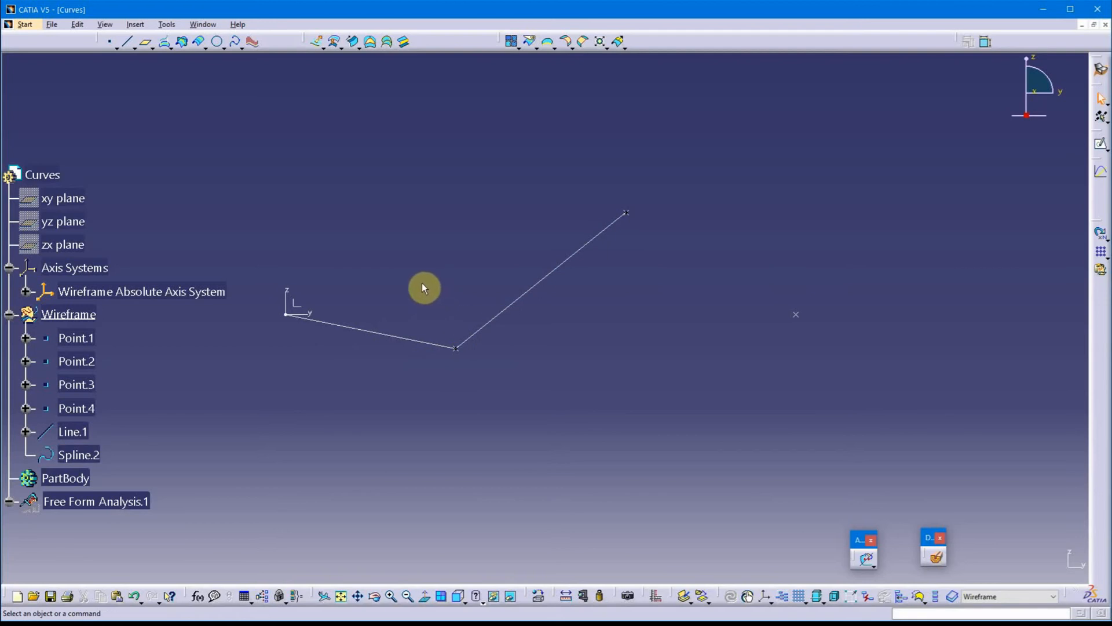
middle_drag(421, 284, 483, 284)
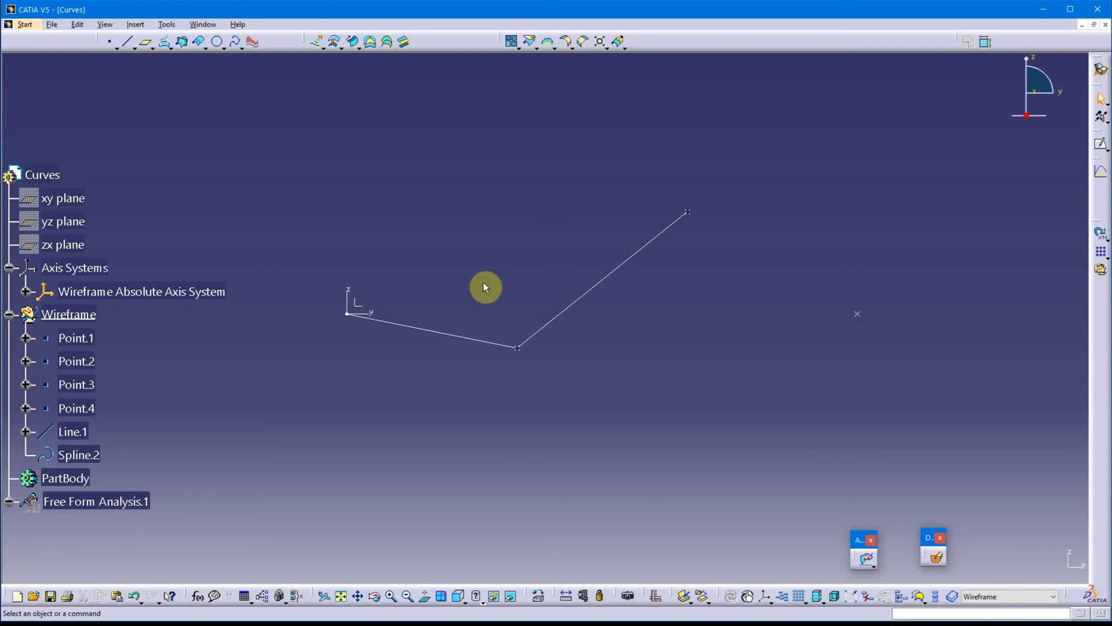
Open the spline between Point.1 and Point.2 for editing and select its Point.1 entry
double_click(603, 283)
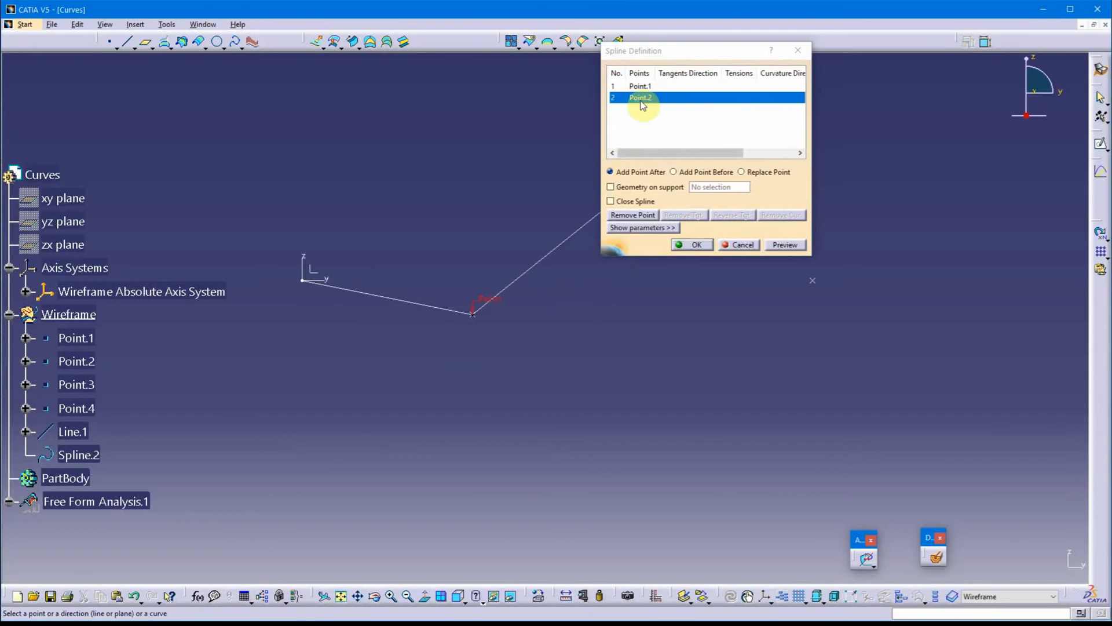
drag(678, 51, 802, 138)
click(767, 174)
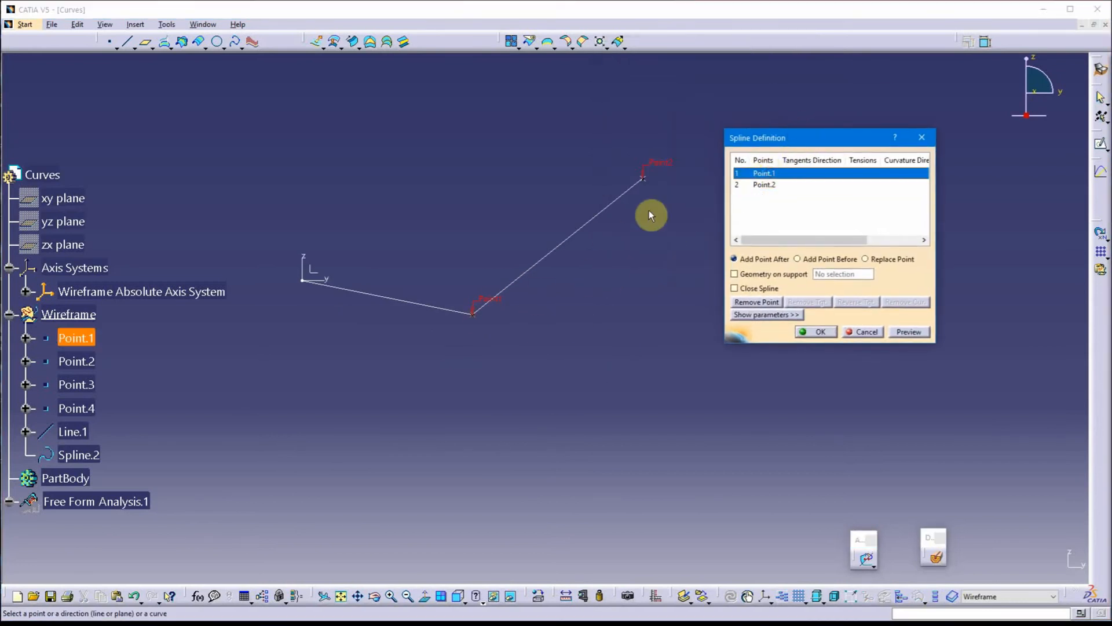
click(758, 186)
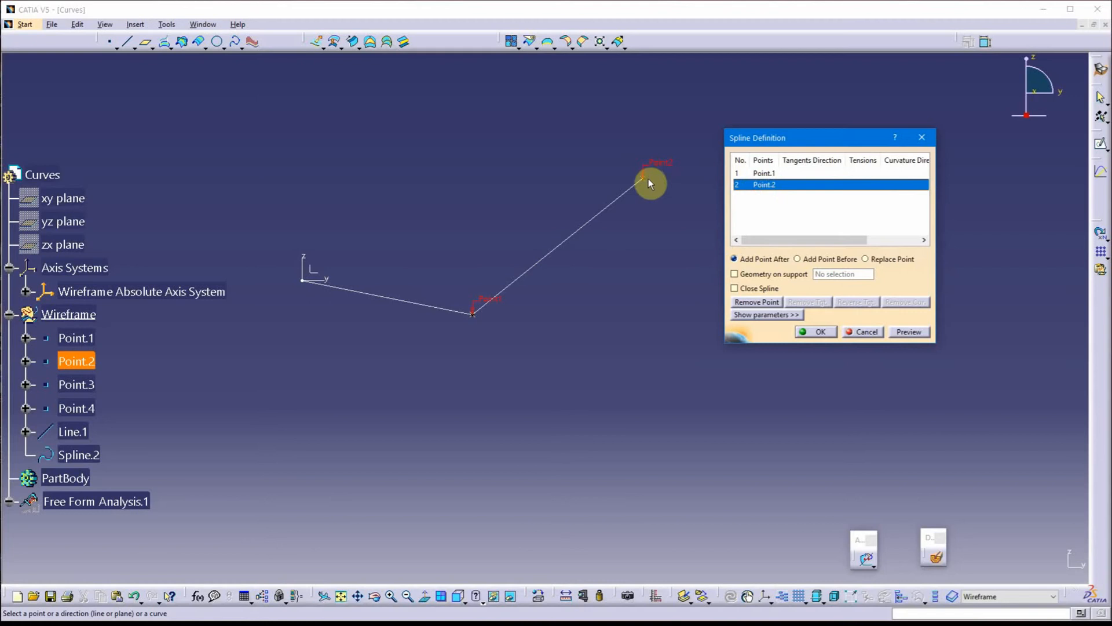
click(748, 173)
drag(792, 137, 803, 133)
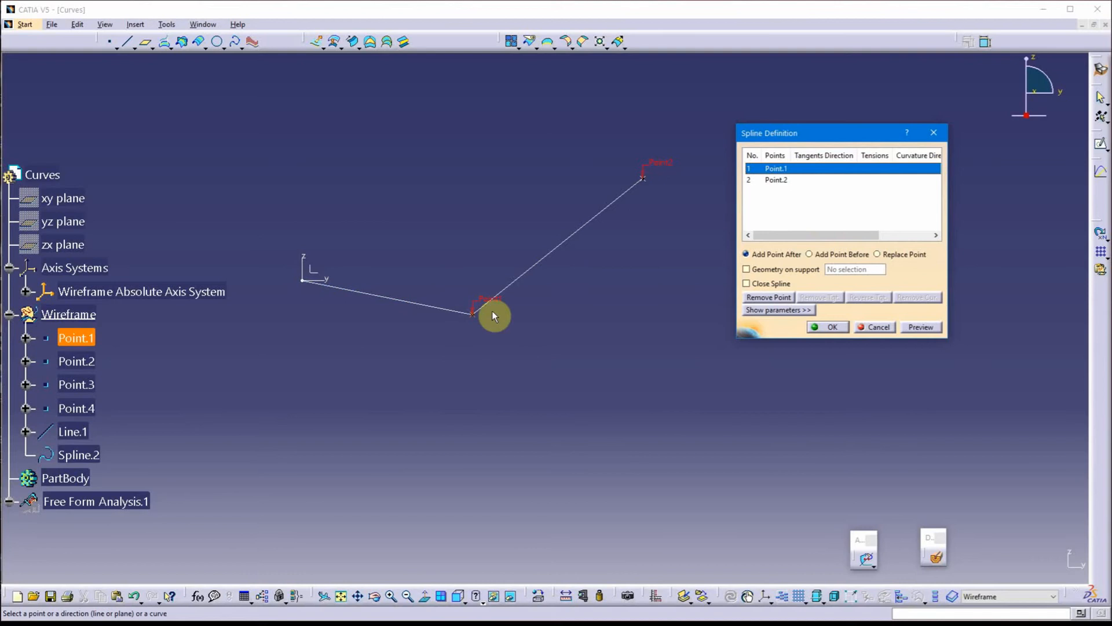
Constrain the spline at Point.1 with the From curve type, using Line.1 as the element and Tangency continuity
click(794, 310)
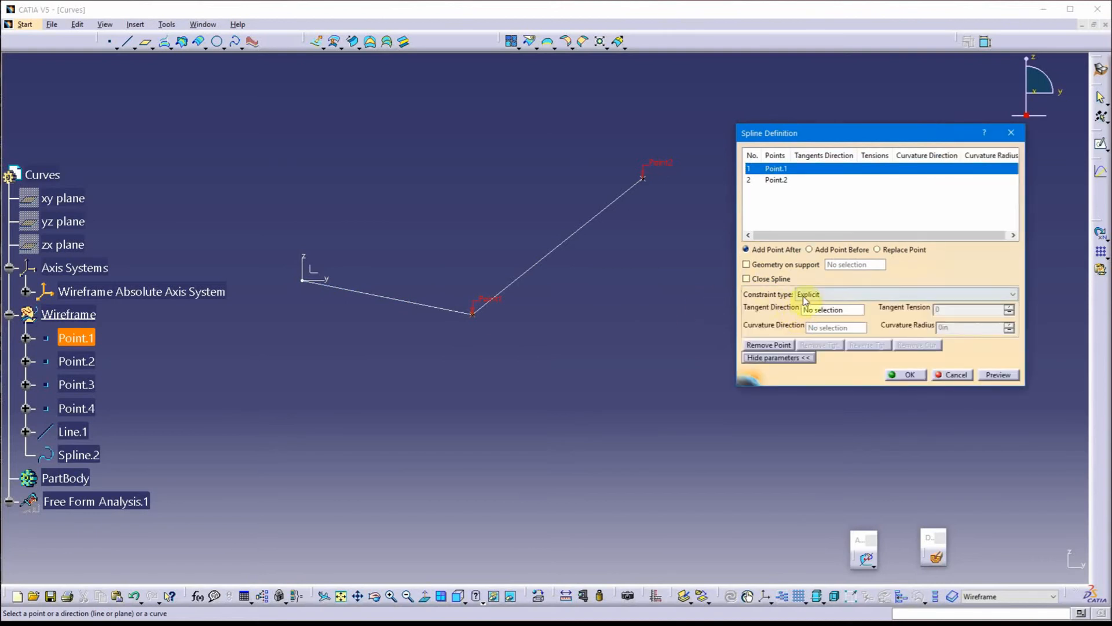
click(840, 297)
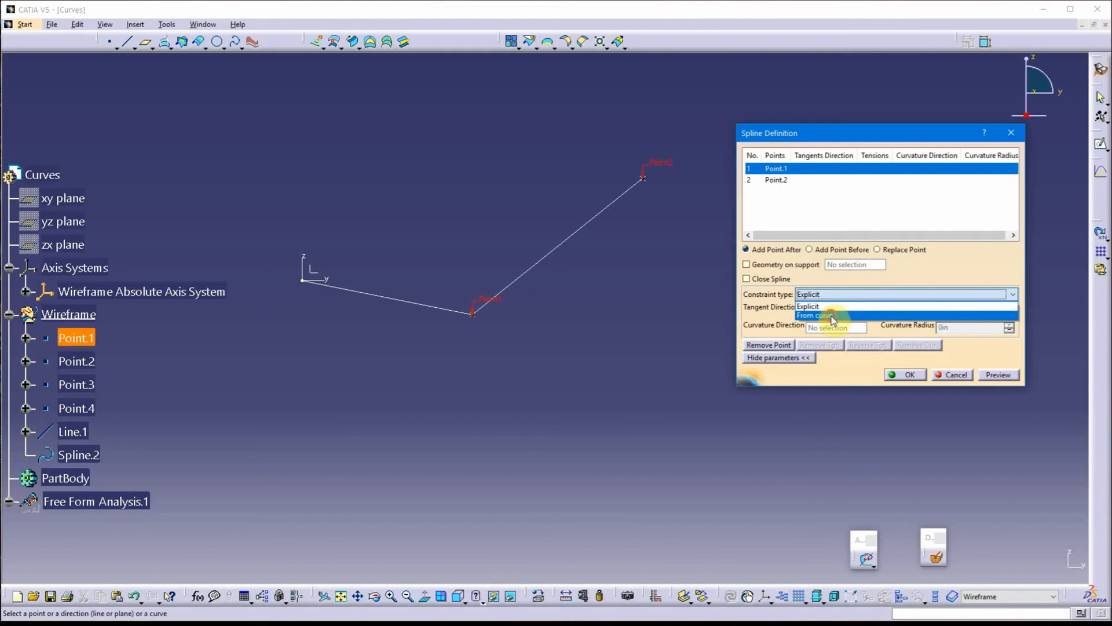
click(832, 316)
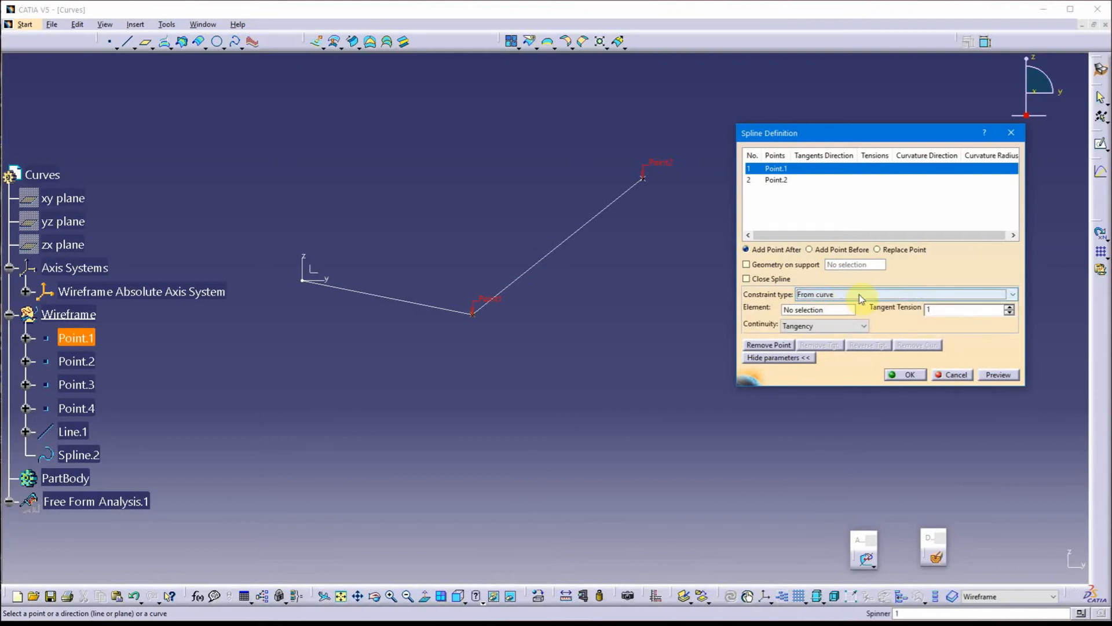
click(811, 310)
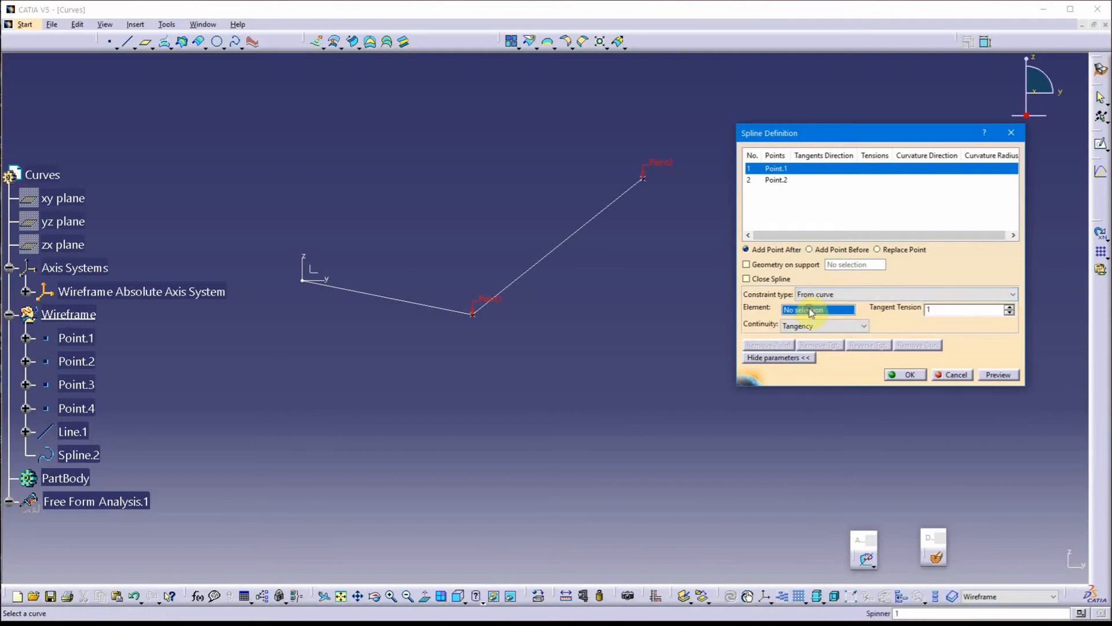
click(430, 307)
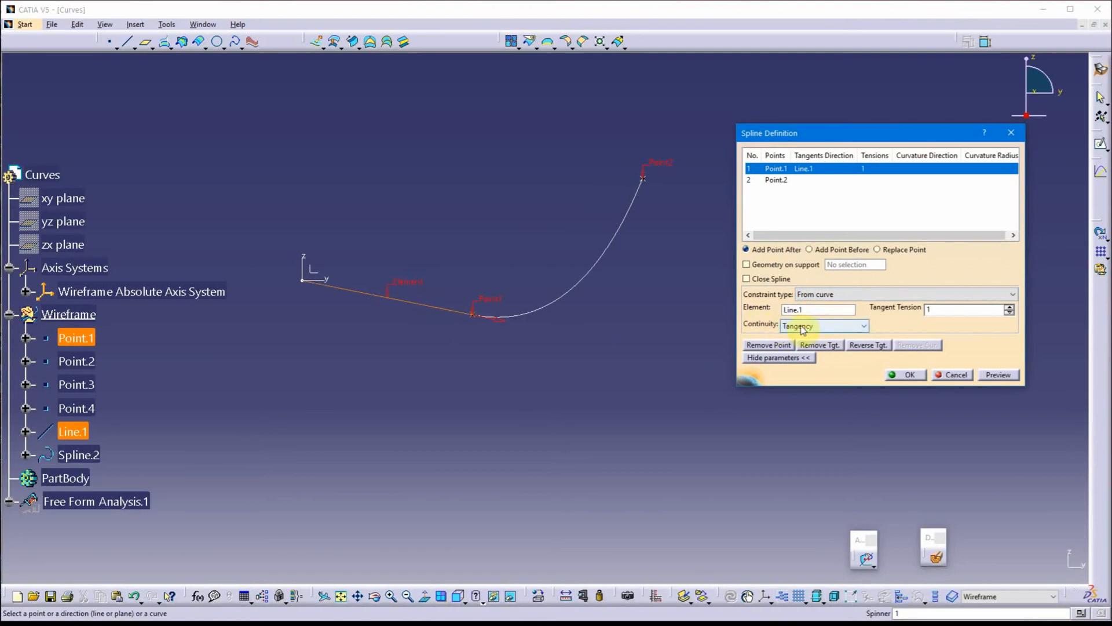
click(863, 326)
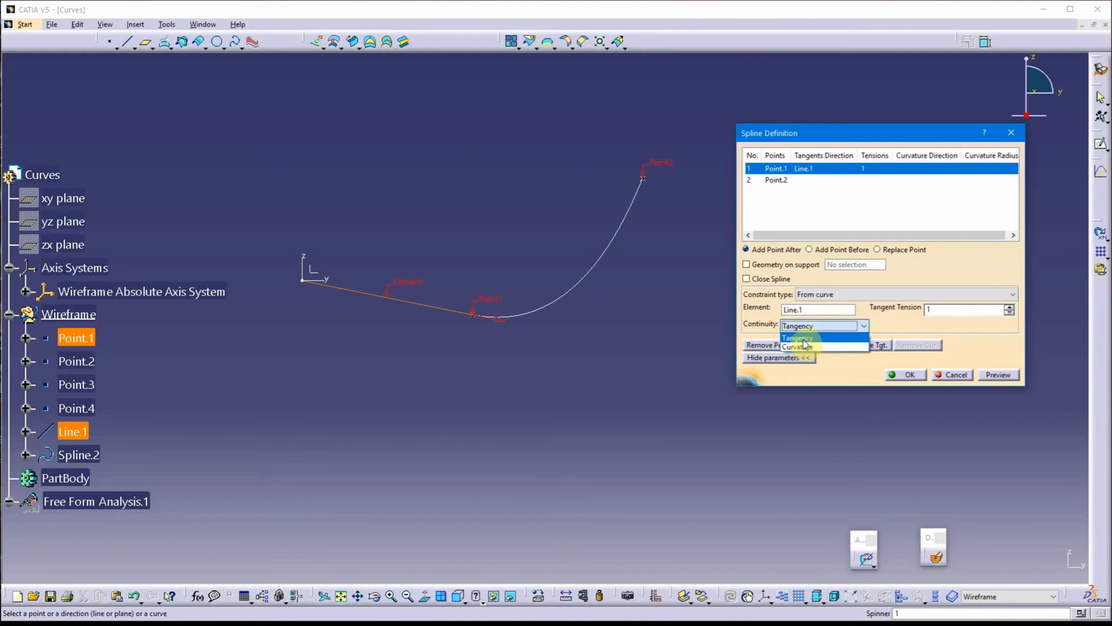
click(888, 318)
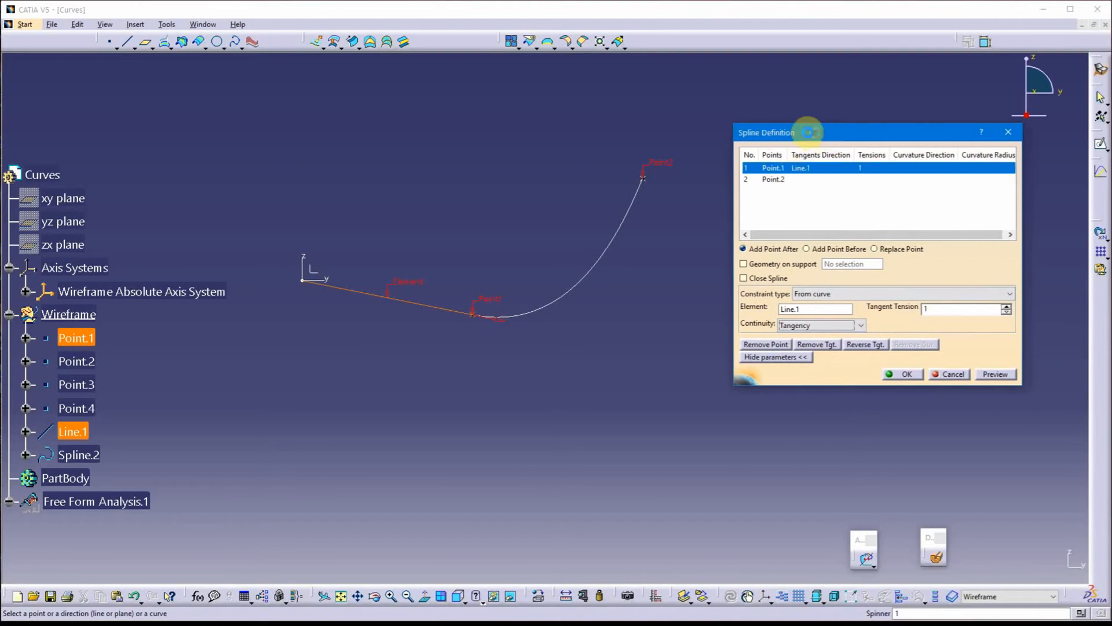
drag(800, 133, 793, 164)
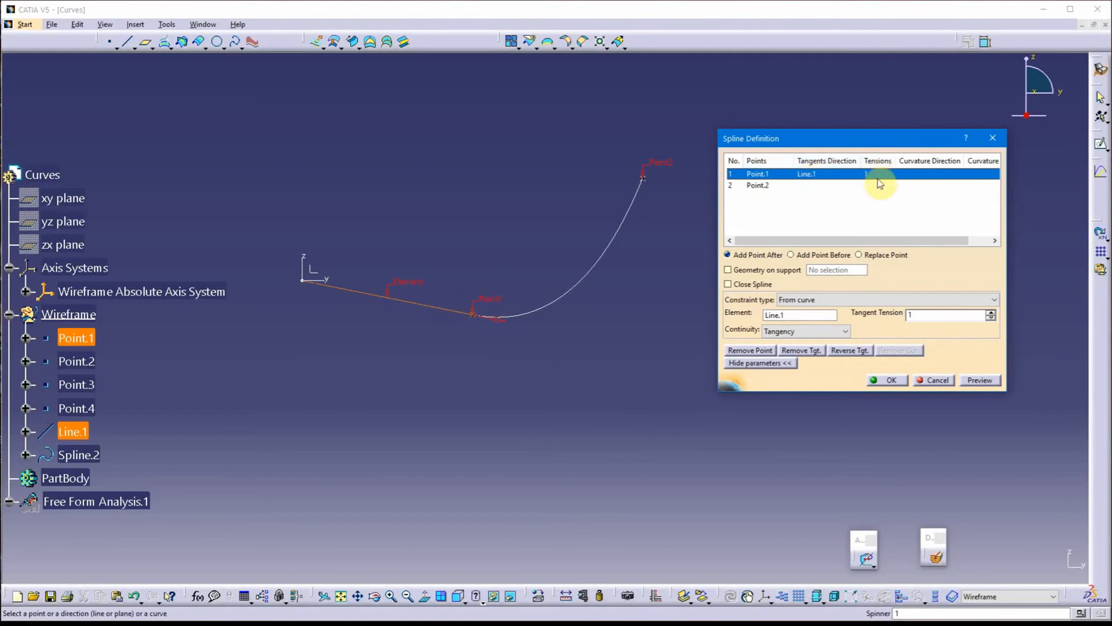
click(885, 380)
Add a porcupine curvature analysis to the line and the spline
middle_drag(502, 402, 504, 347)
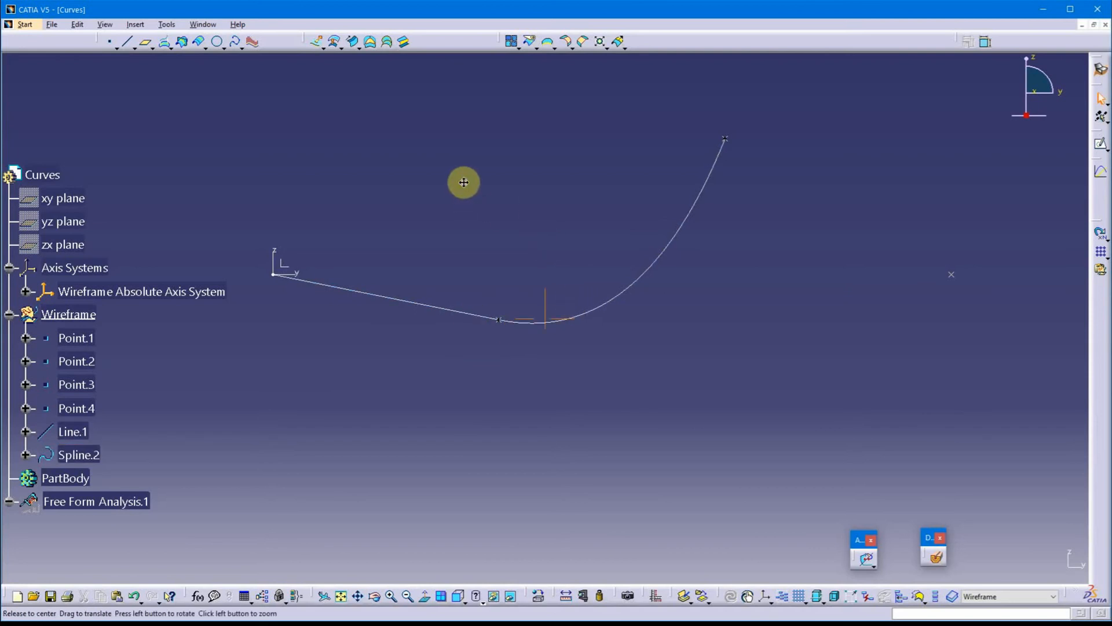
click(254, 41)
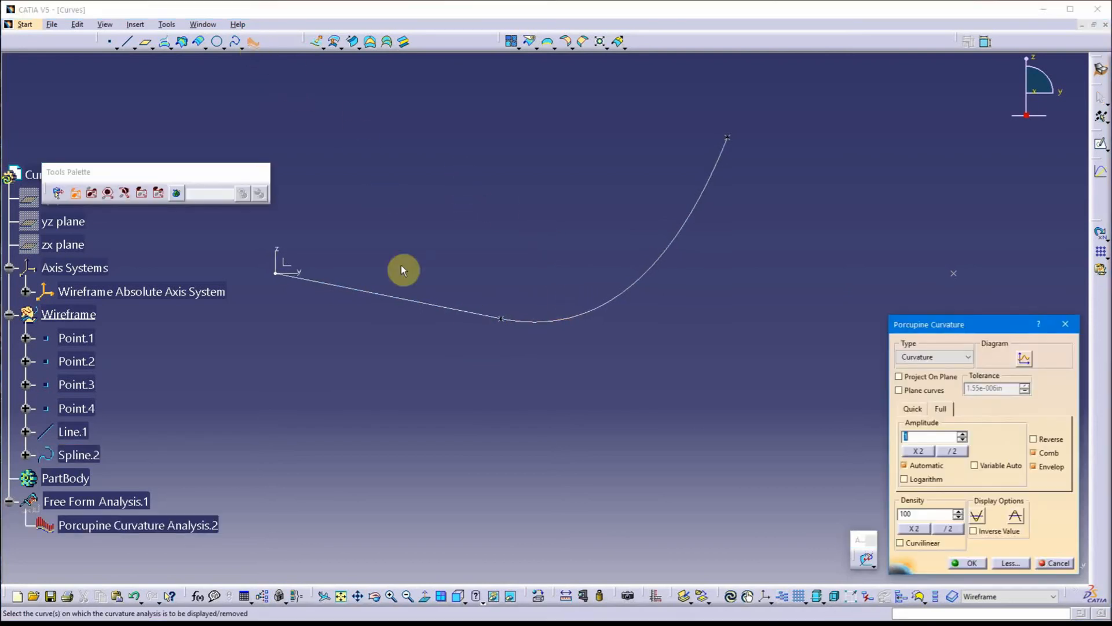
click(422, 304)
click(595, 316)
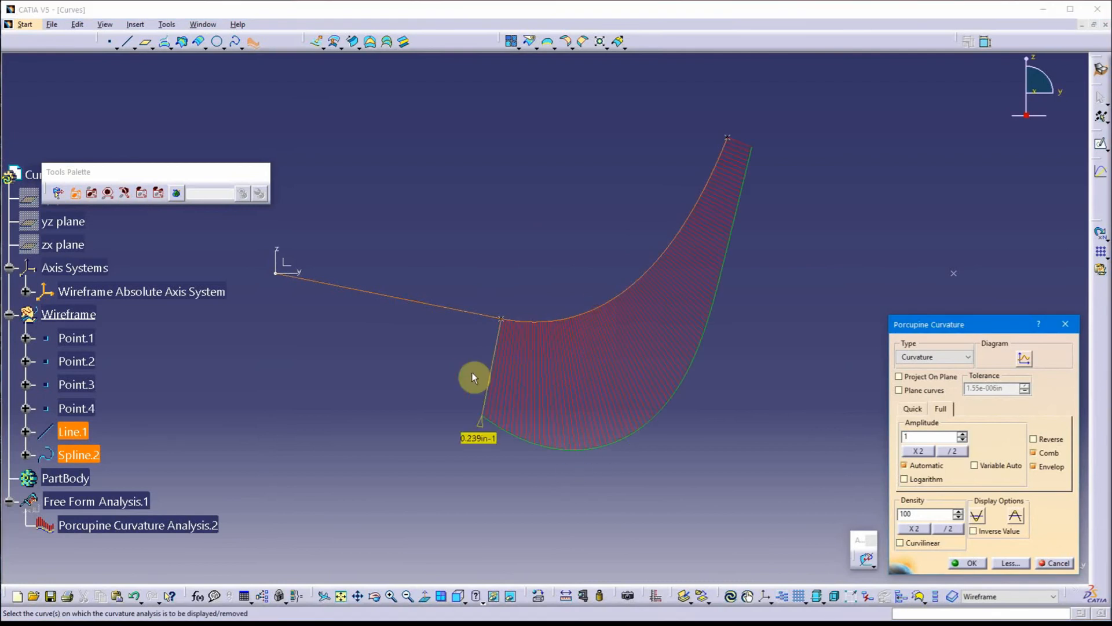
click(976, 563)
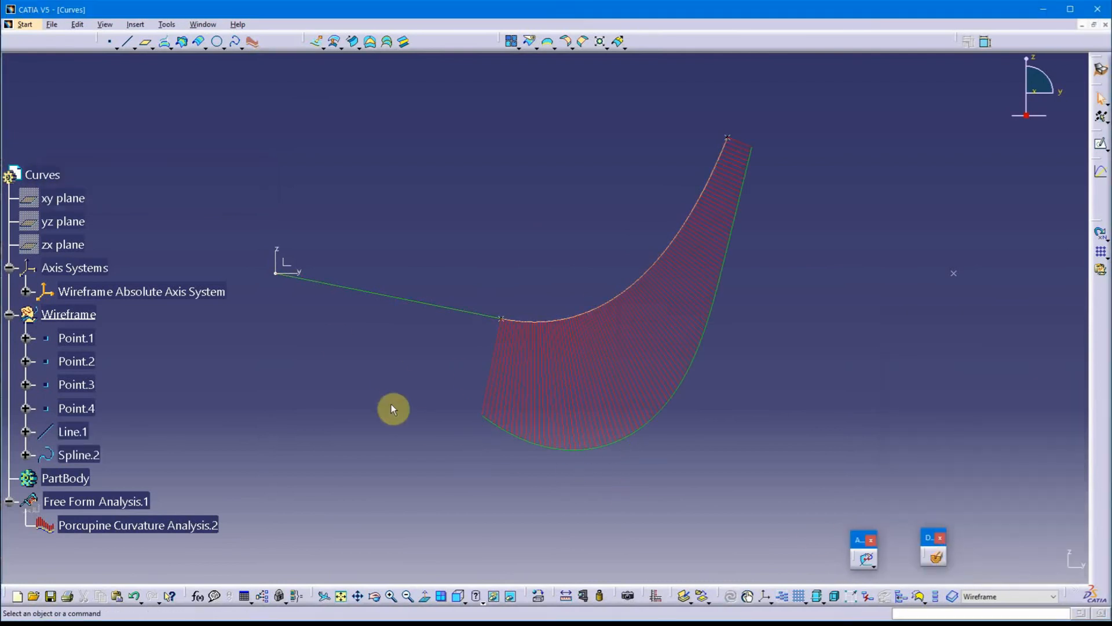
Examine the curvature comb along the line and spline, especially where they meet at Point.1
middle_drag(393, 404, 456, 454)
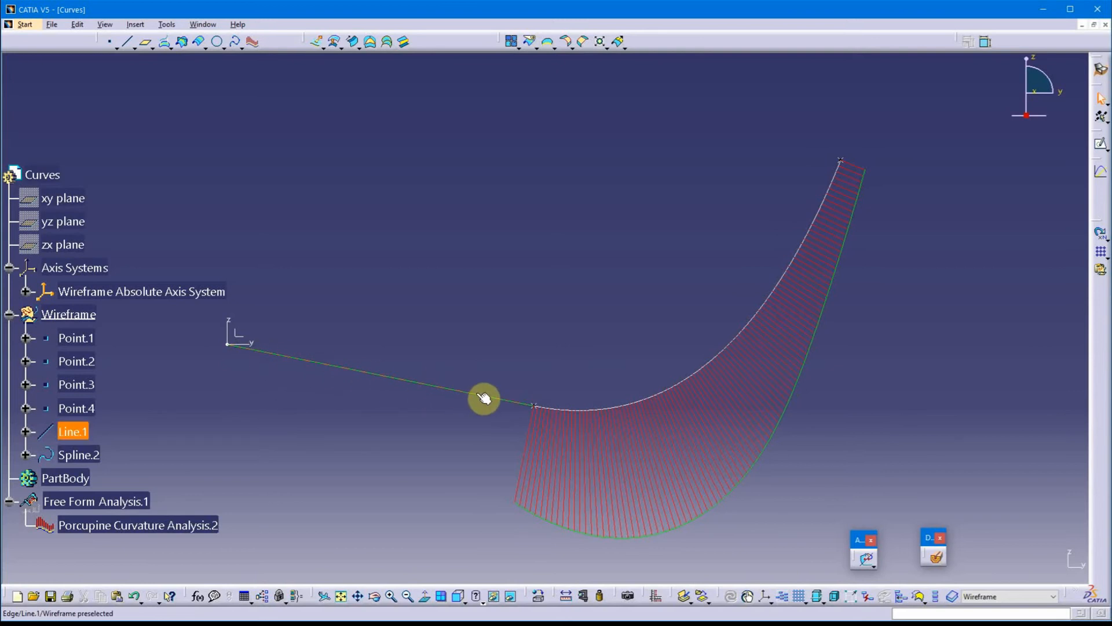
middle_drag(526, 355, 501, 282)
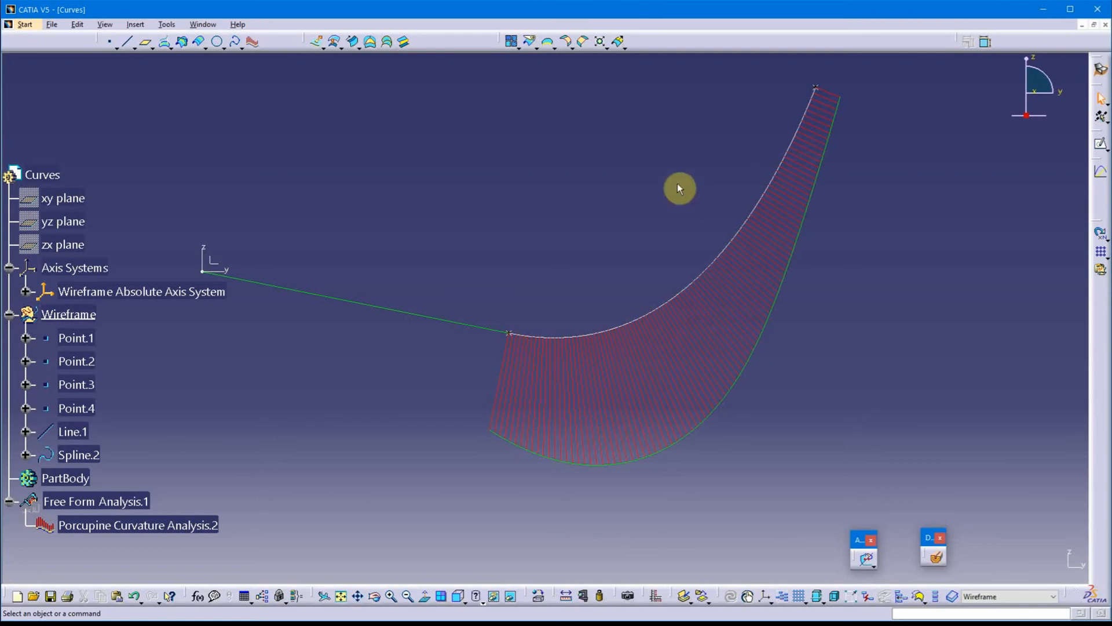
middle_drag(679, 188, 596, 299)
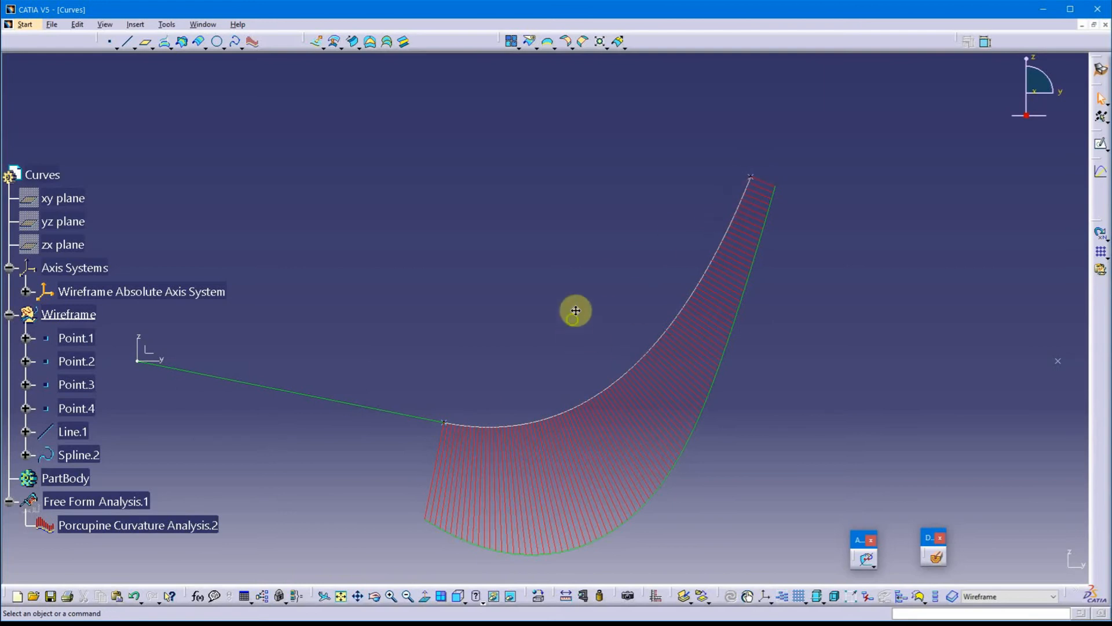
middle_drag(536, 355, 573, 307)
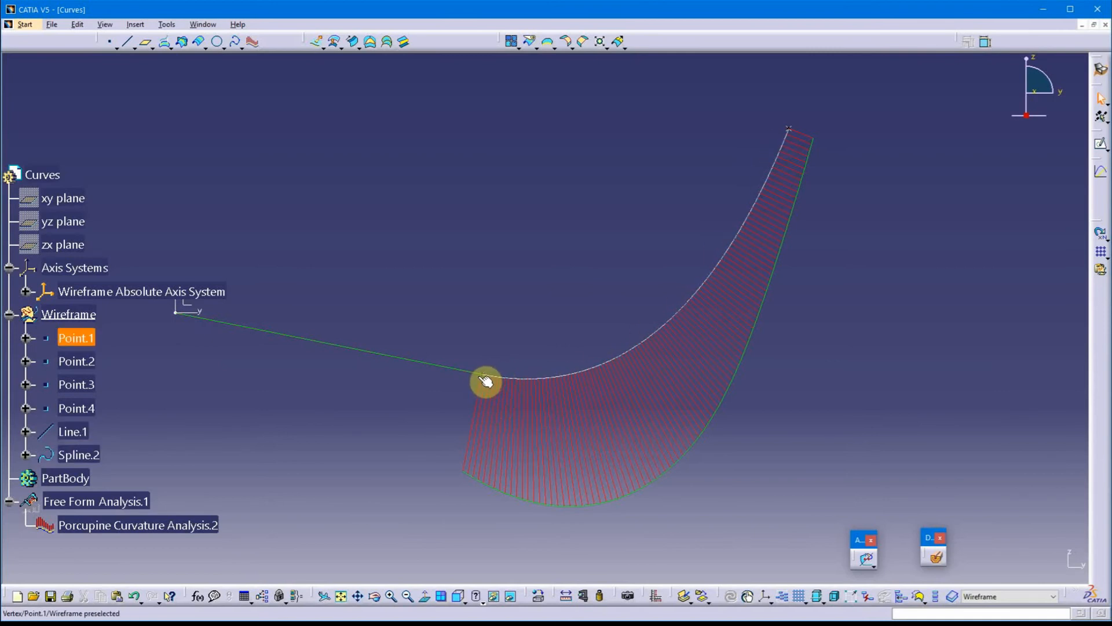
middle_drag(457, 322, 501, 298)
middle_drag(523, 402, 444, 422)
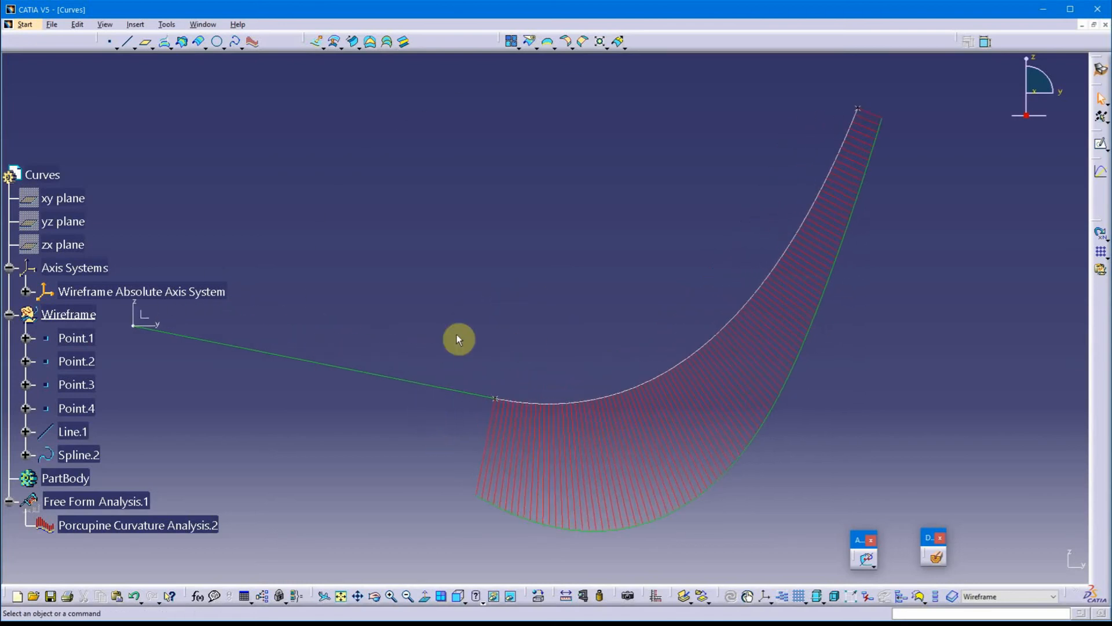
Remove the Line.1 tangency from the Point.1 end of the spline running to Point.2
middle_drag(457, 339, 556, 261)
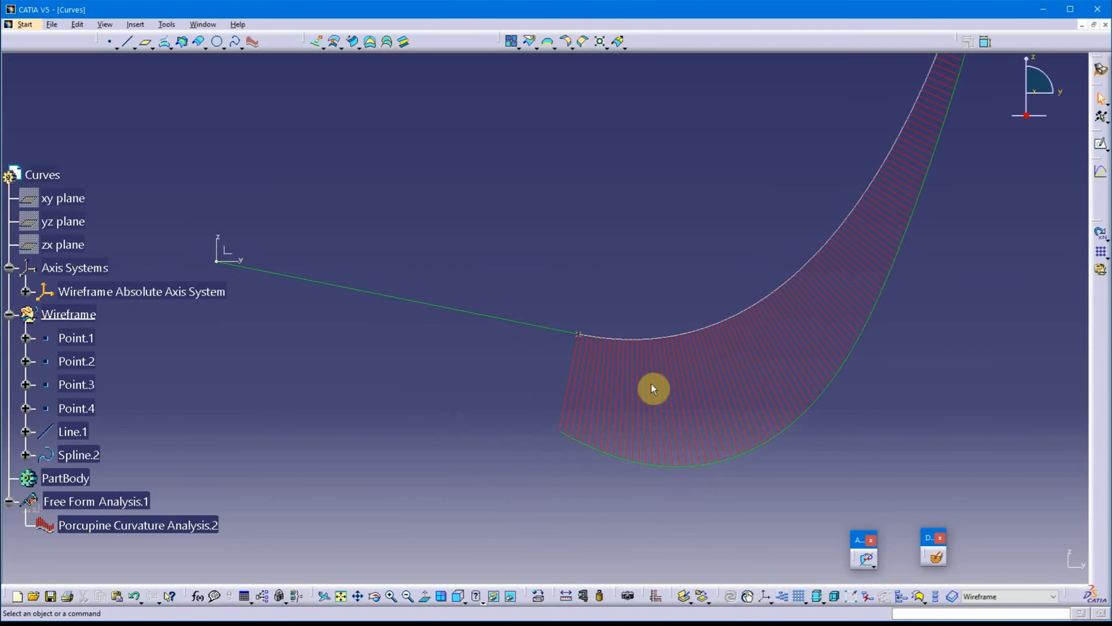
double_click(705, 336)
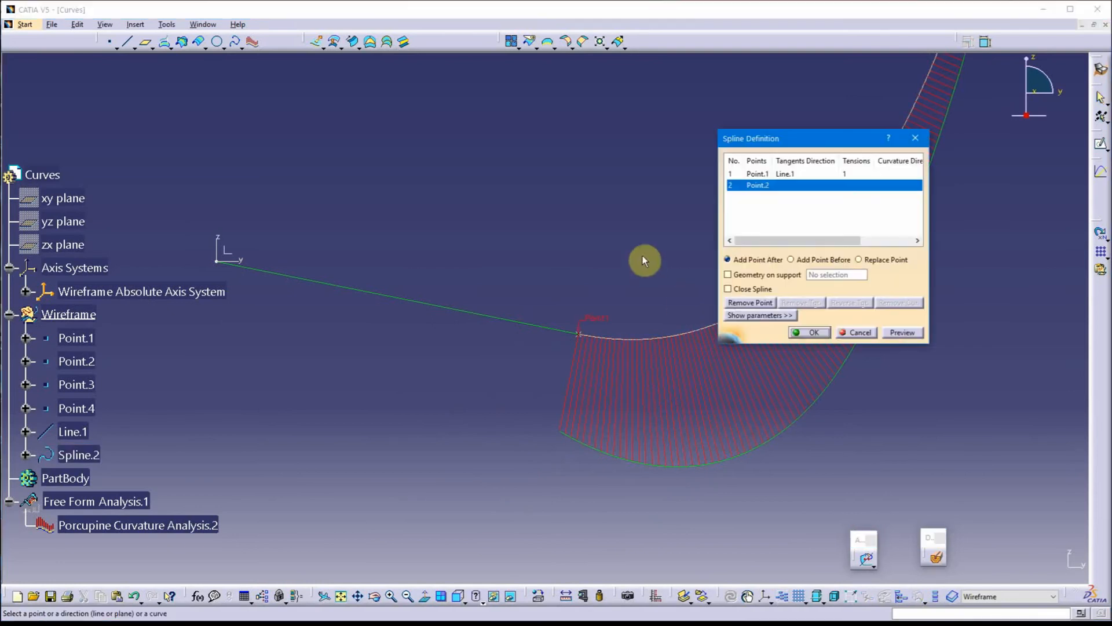
middle_drag(643, 259, 555, 280)
click(784, 175)
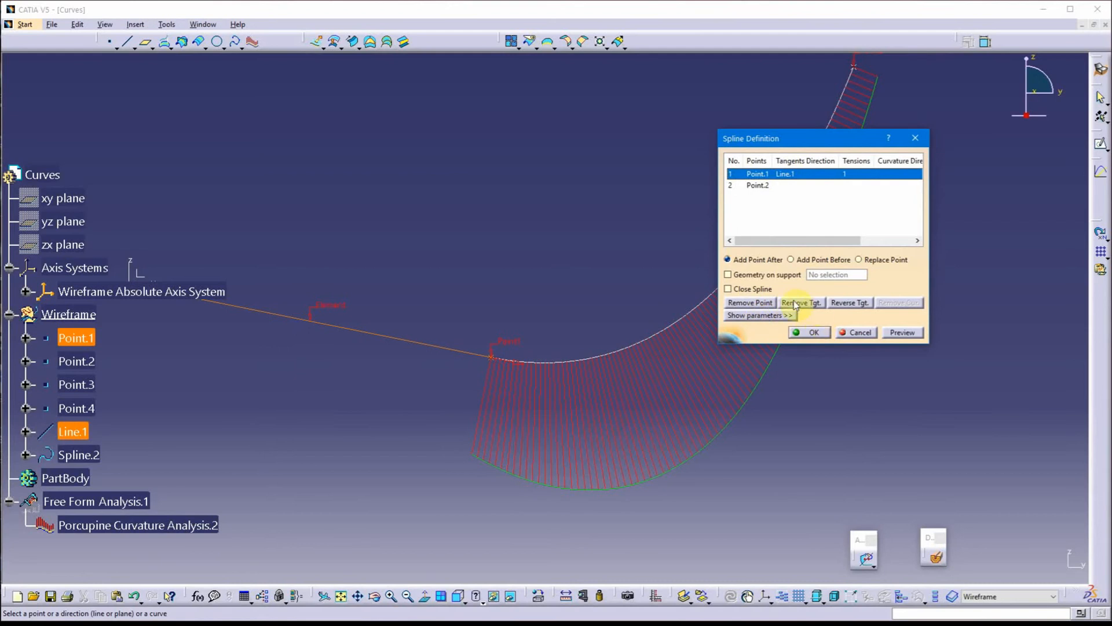
drag(744, 140, 840, 153)
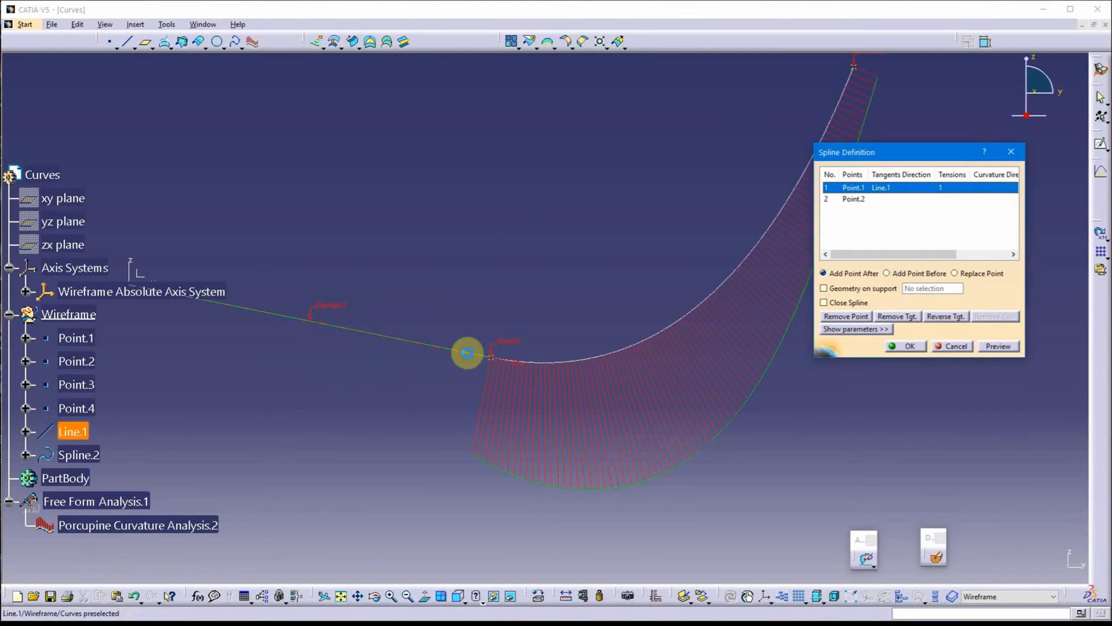
click(467, 353)
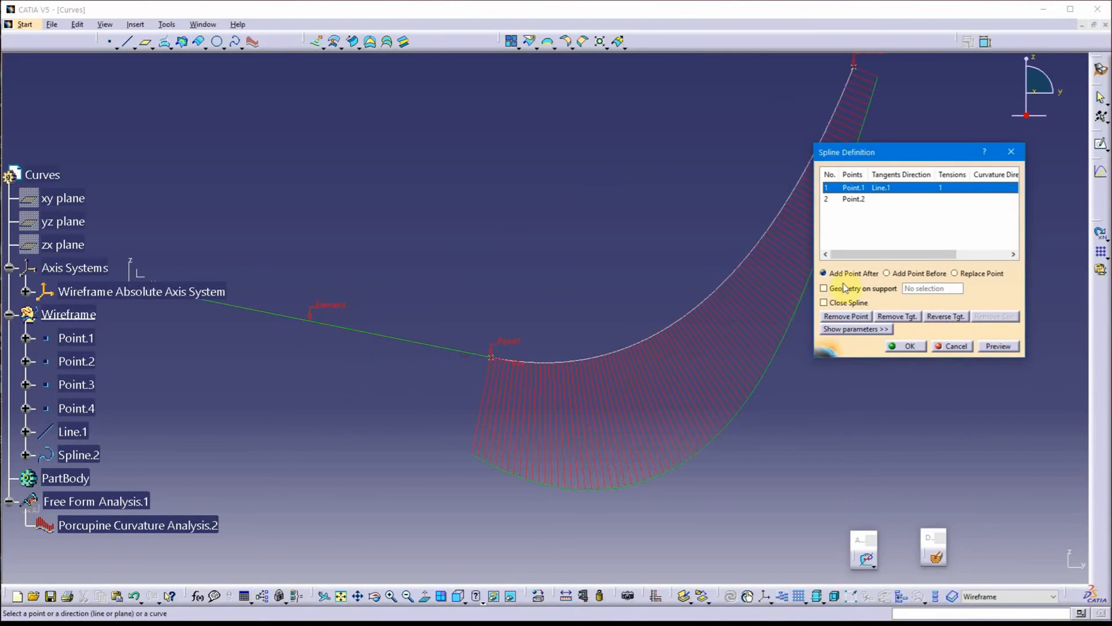
click(899, 317)
click(909, 348)
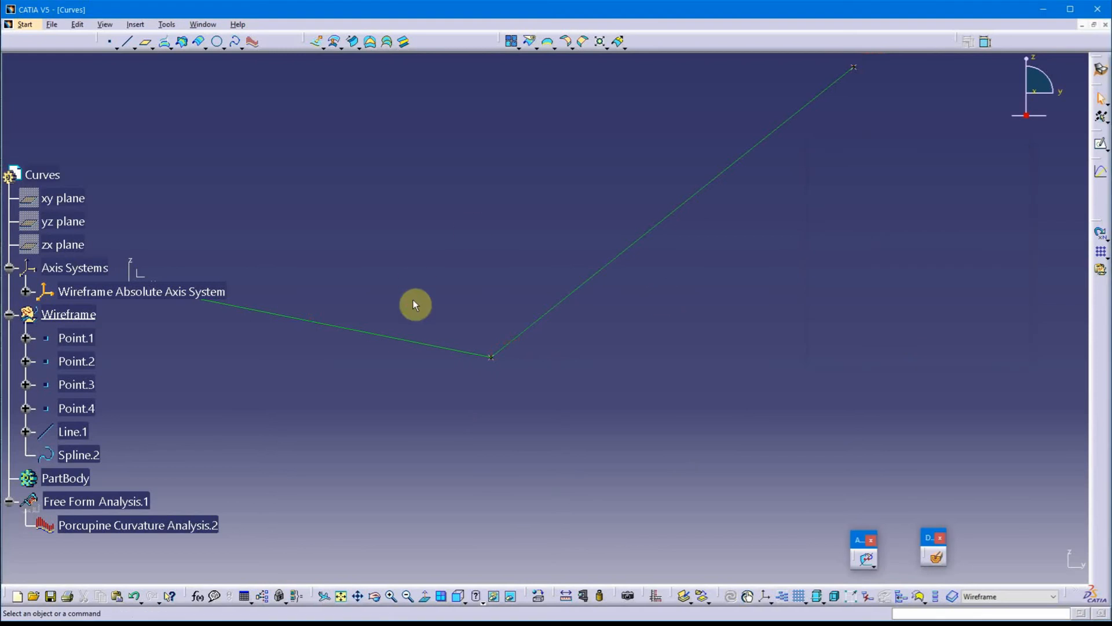
Delete Line.1, the line between the axis system origin and Point.1
middle_drag(424, 291, 495, 336)
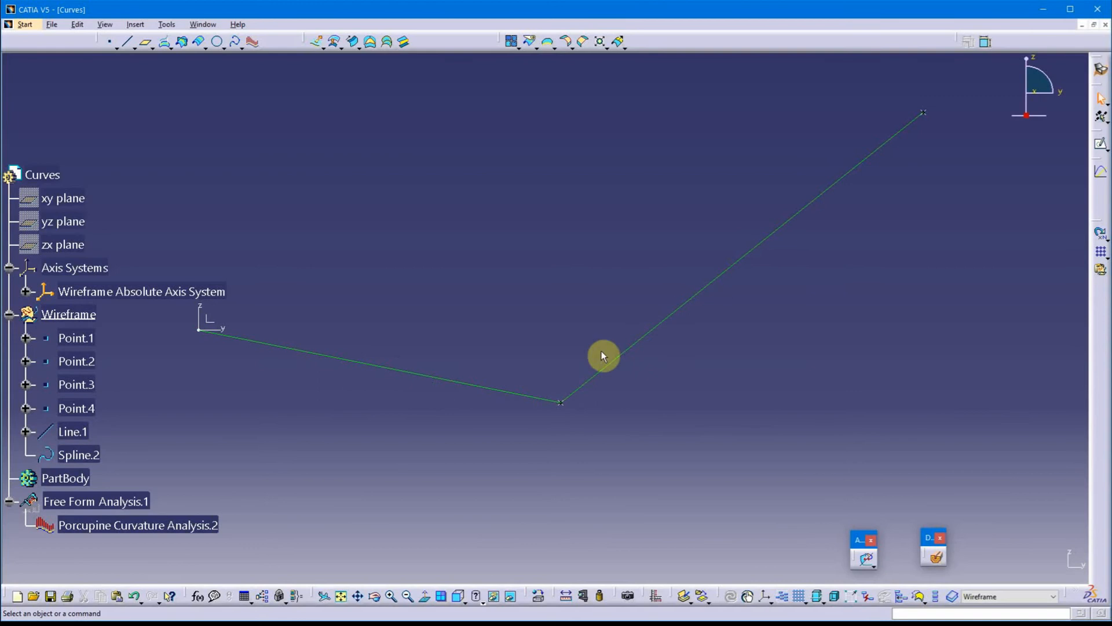
middle_drag(474, 311, 547, 285)
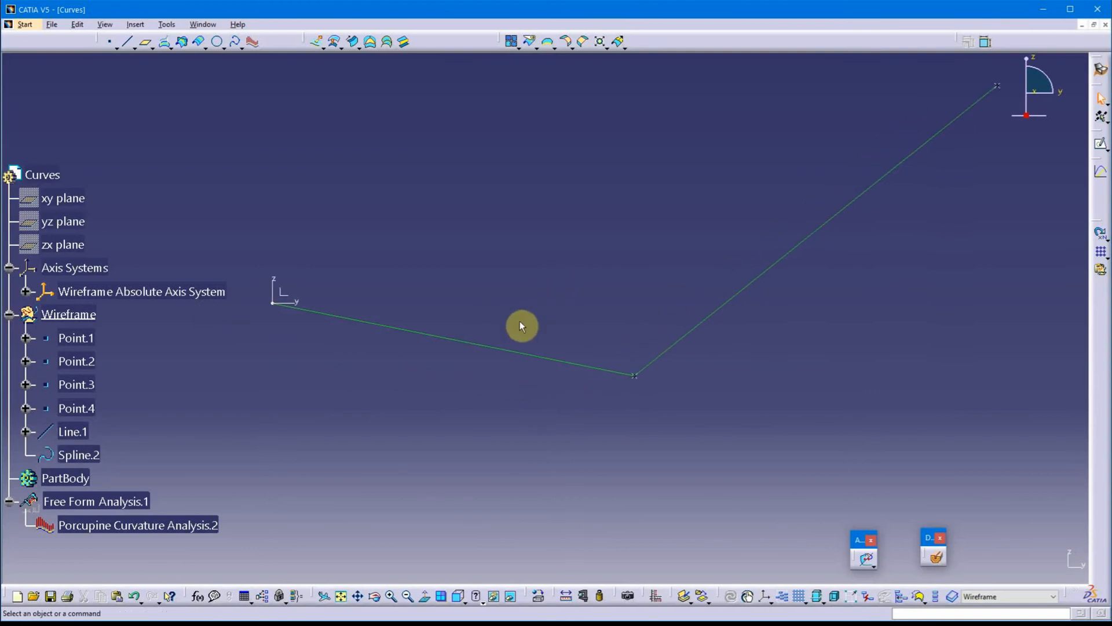
mouse_move(458, 411)
middle_down()
mouse_move(524, 417)
mouse_move(515, 413)
middle_up()
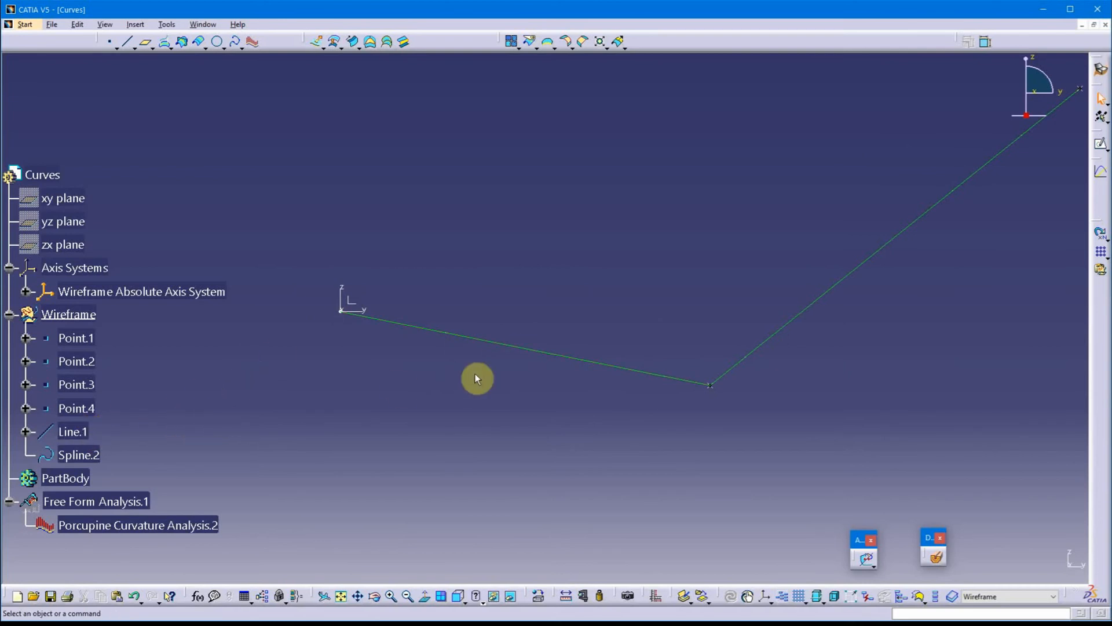
middle_drag(523, 328, 639, 295)
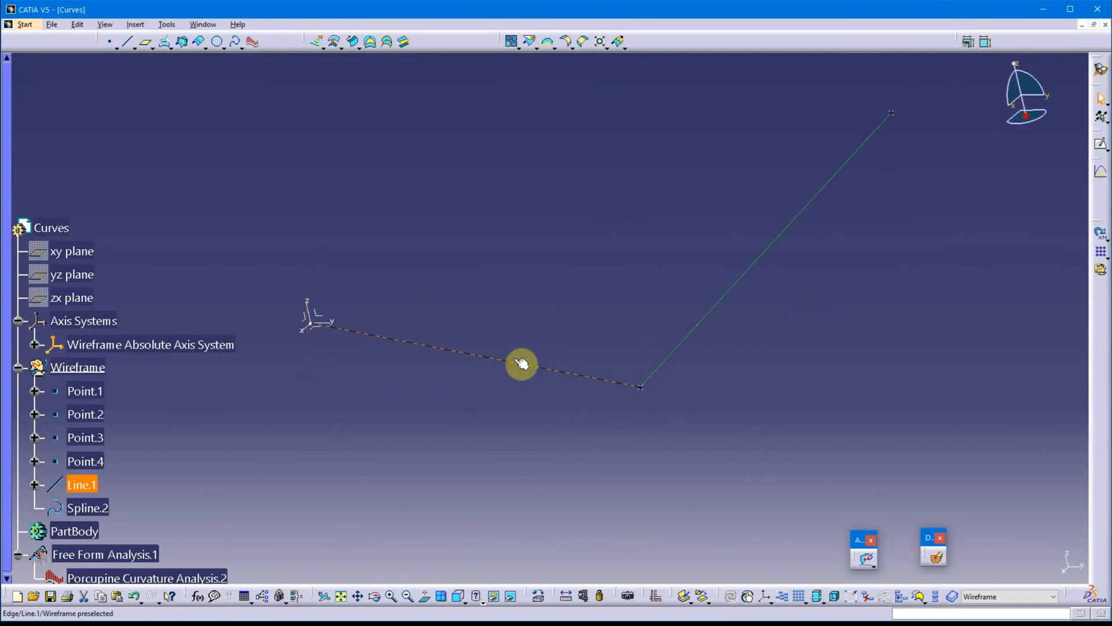
click(522, 363)
key(Delete)
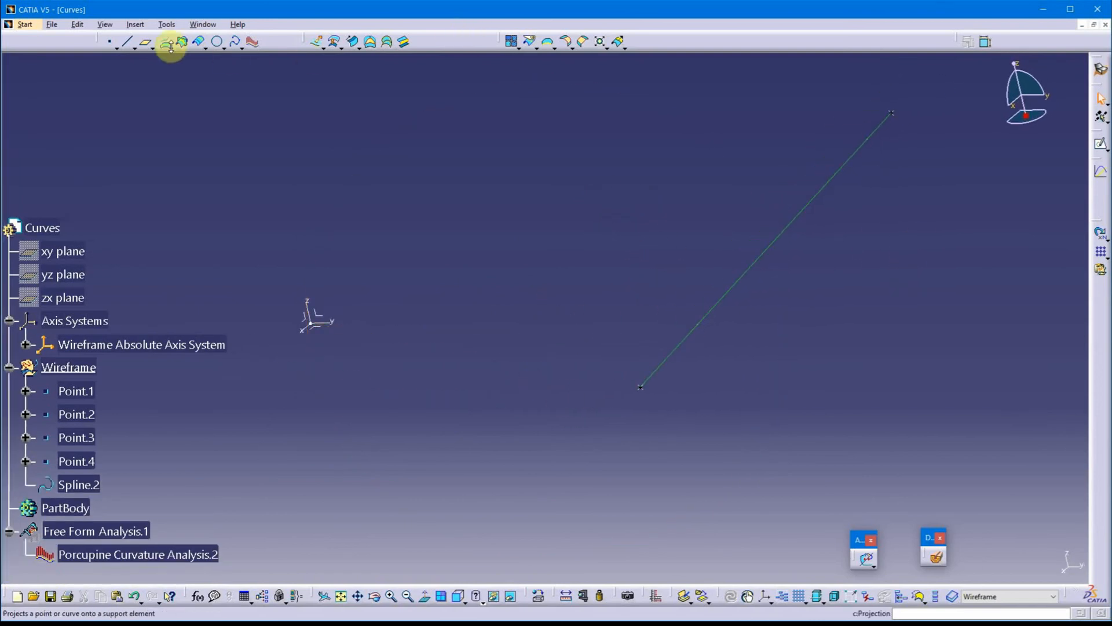
Create a spline from the origin of the Wireframe Absolute Axis System to Point.1
click(235, 42)
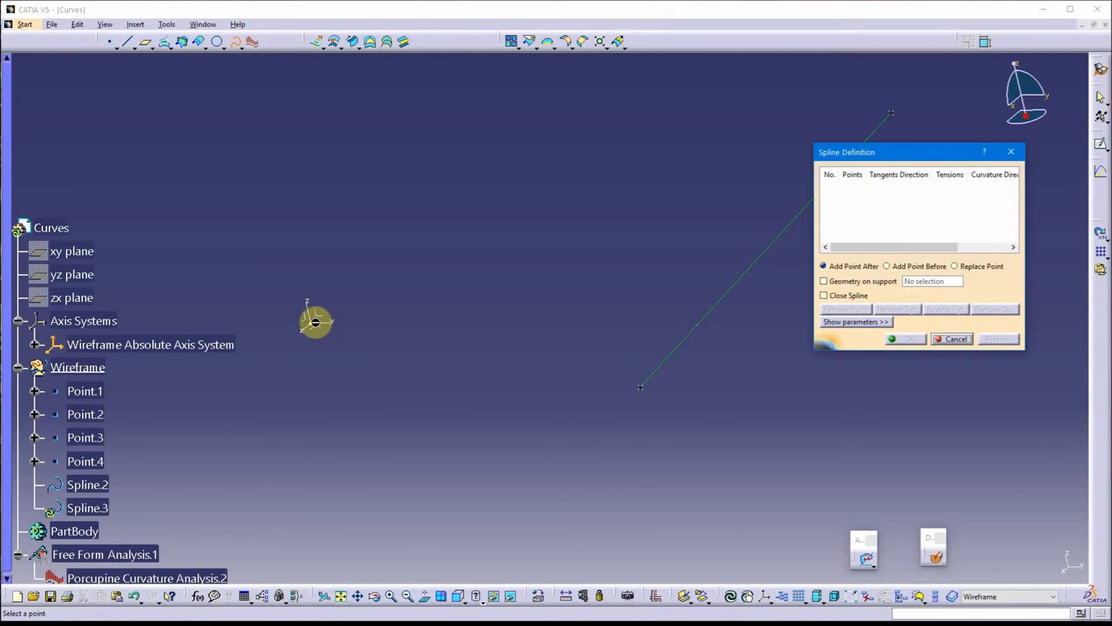
click(315, 322)
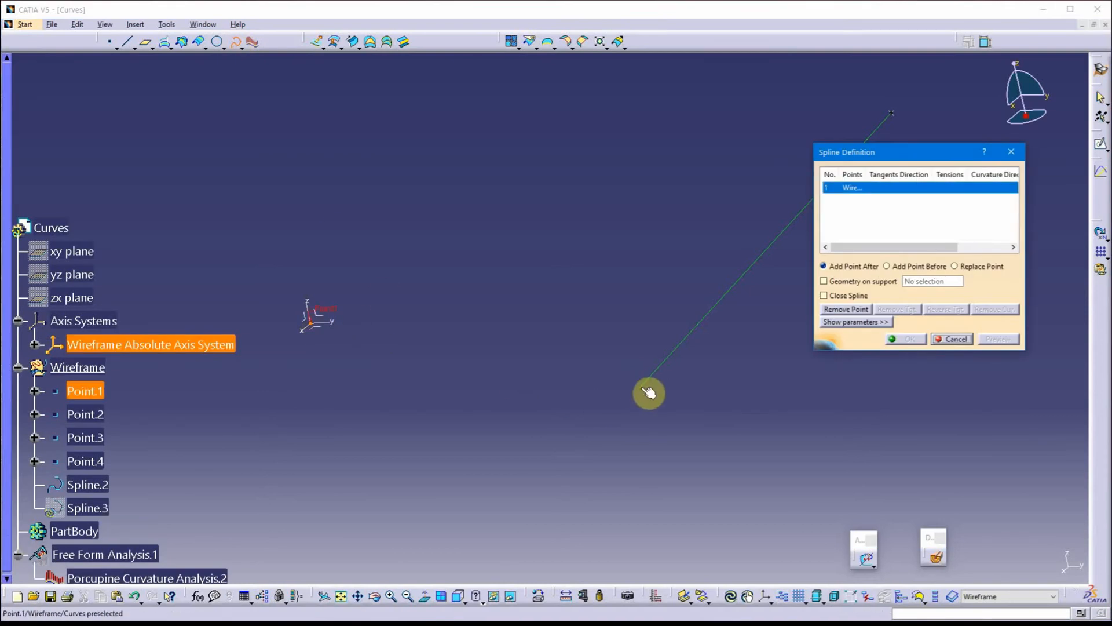
click(649, 393)
click(906, 339)
Open the new spline for editing, select its Origin entry and show the constraint parameters
middle_drag(578, 245, 462, 228)
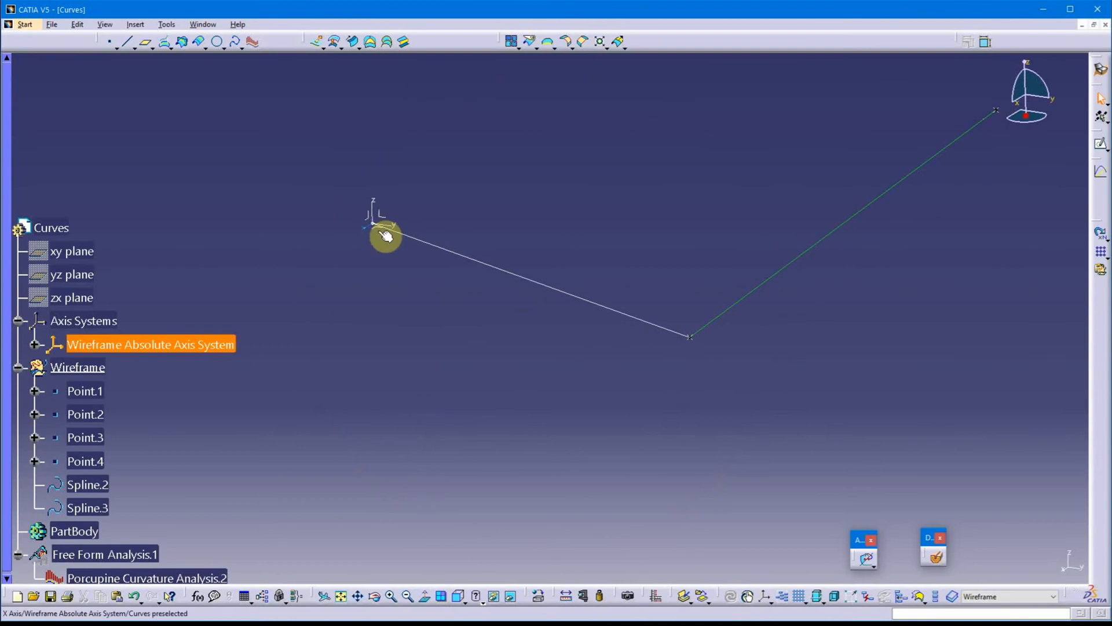
middle_drag(529, 273, 499, 434)
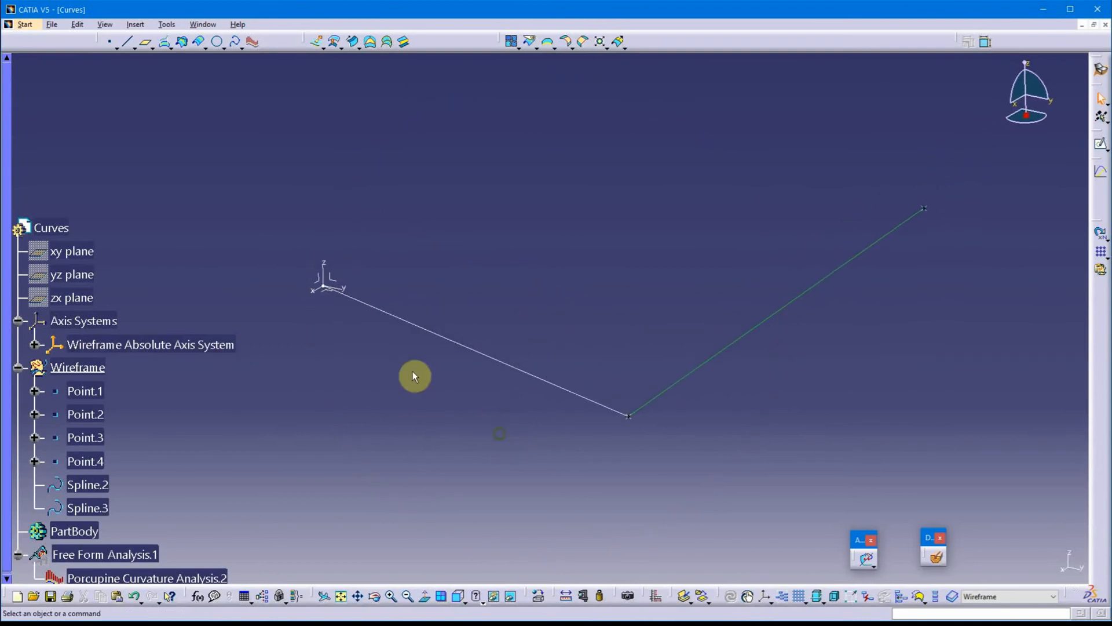
double_click(497, 347)
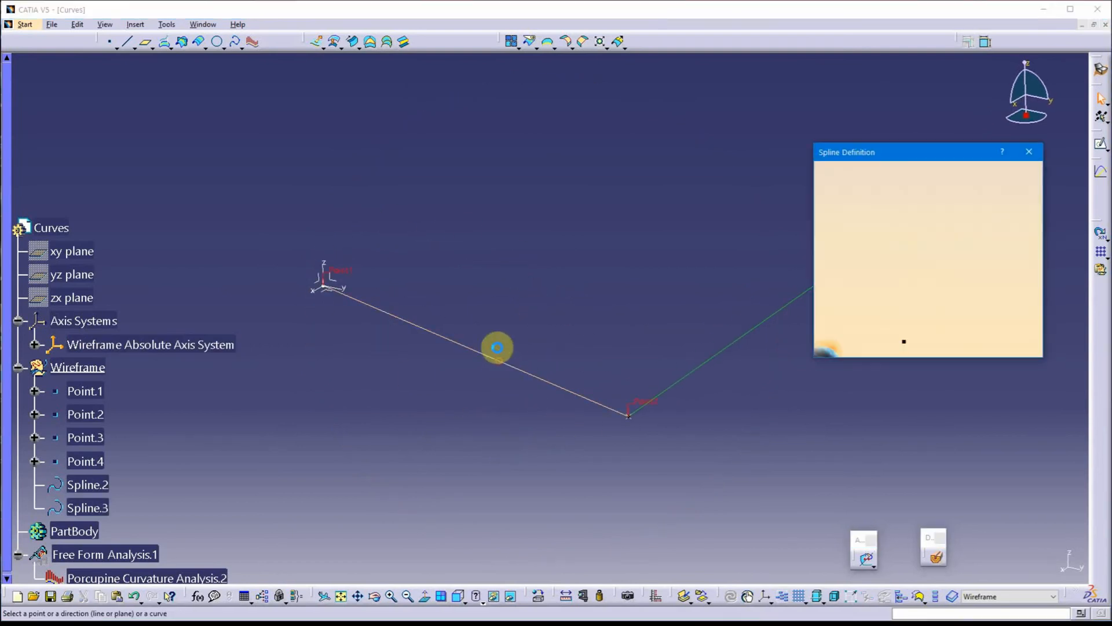
mouse_move(516, 278)
middle_down()
mouse_move(651, 301)
mouse_move(664, 245)
middle_up()
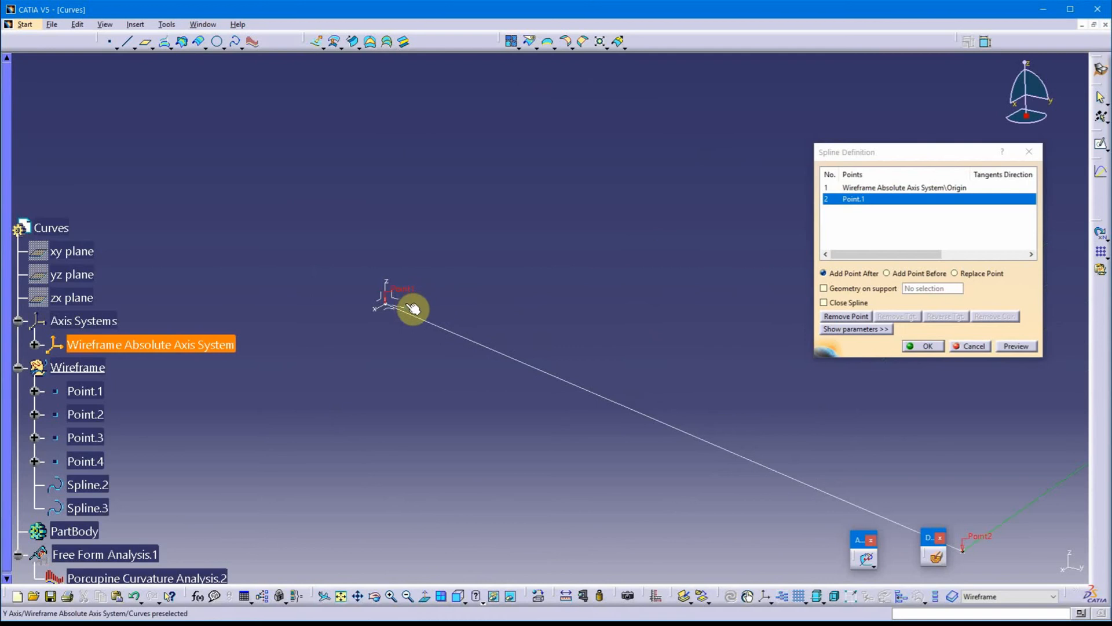
middle_drag(576, 294, 479, 230)
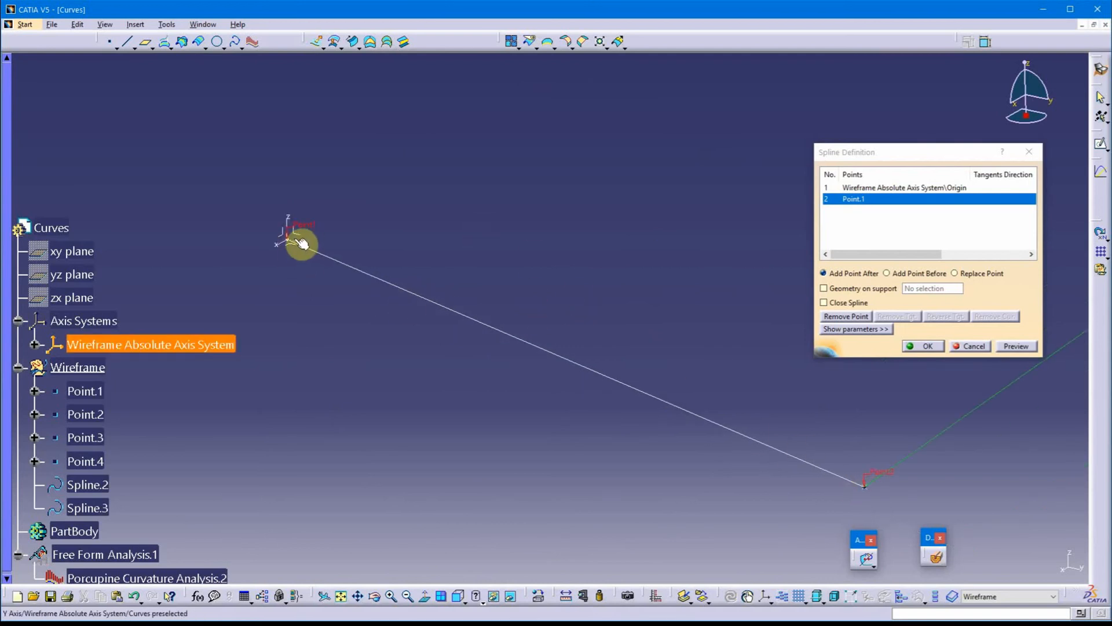
middle_drag(393, 228, 424, 227)
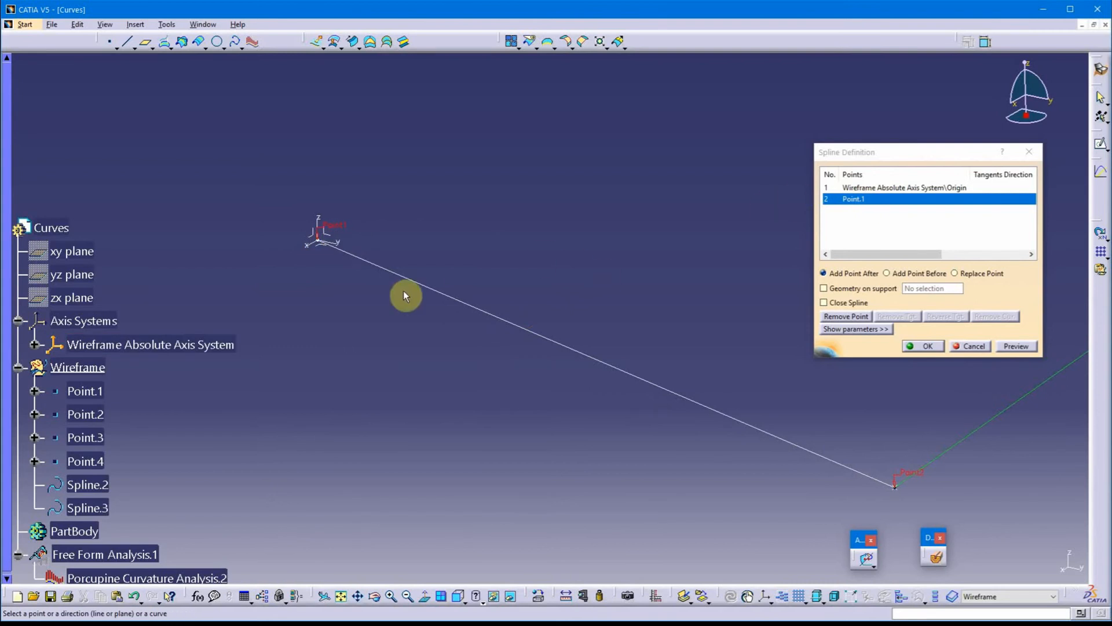
click(863, 188)
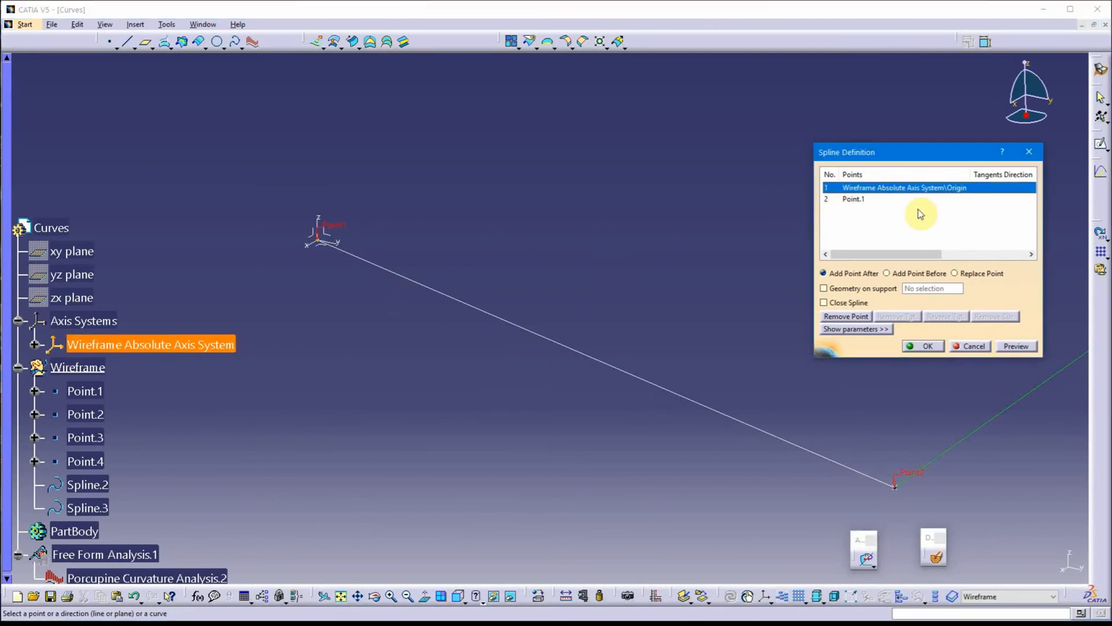
mouse_move(685, 346)
middle_down()
mouse_move(614, 353)
mouse_move(618, 373)
mouse_move(568, 409)
mouse_move(561, 365)
mouse_move(532, 421)
mouse_move(568, 400)
mouse_move(606, 417)
mouse_move(671, 351)
middle_up()
click(609, 353)
click(856, 329)
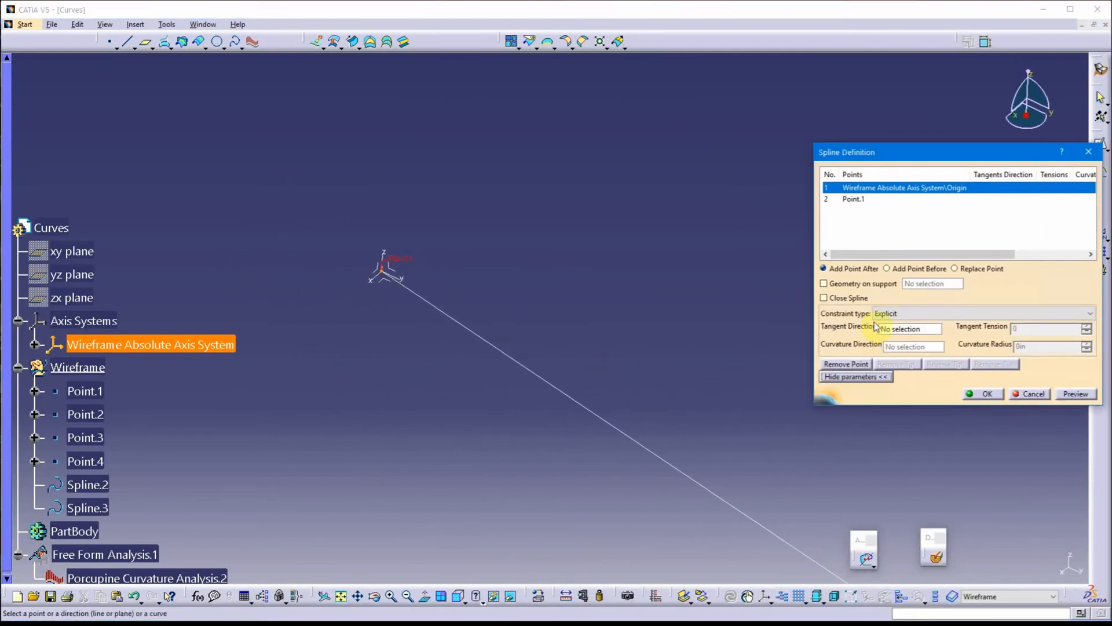
Constrain the spline at the origin with the From curve type, using the axis system's Y Axis as the element and Tangency continuity
click(888, 314)
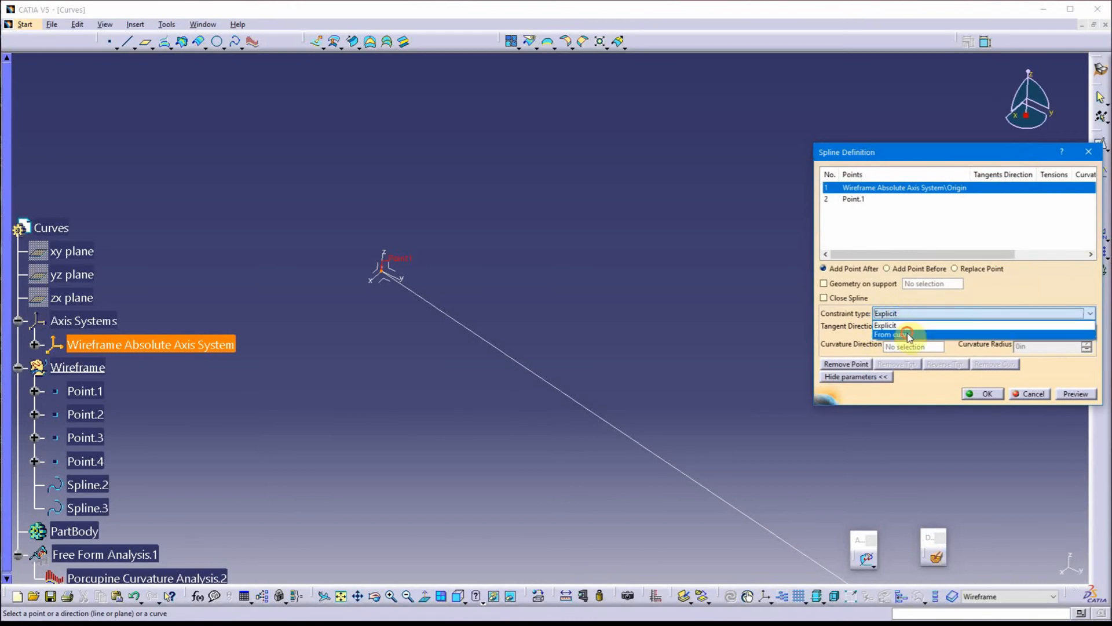
click(904, 334)
click(908, 332)
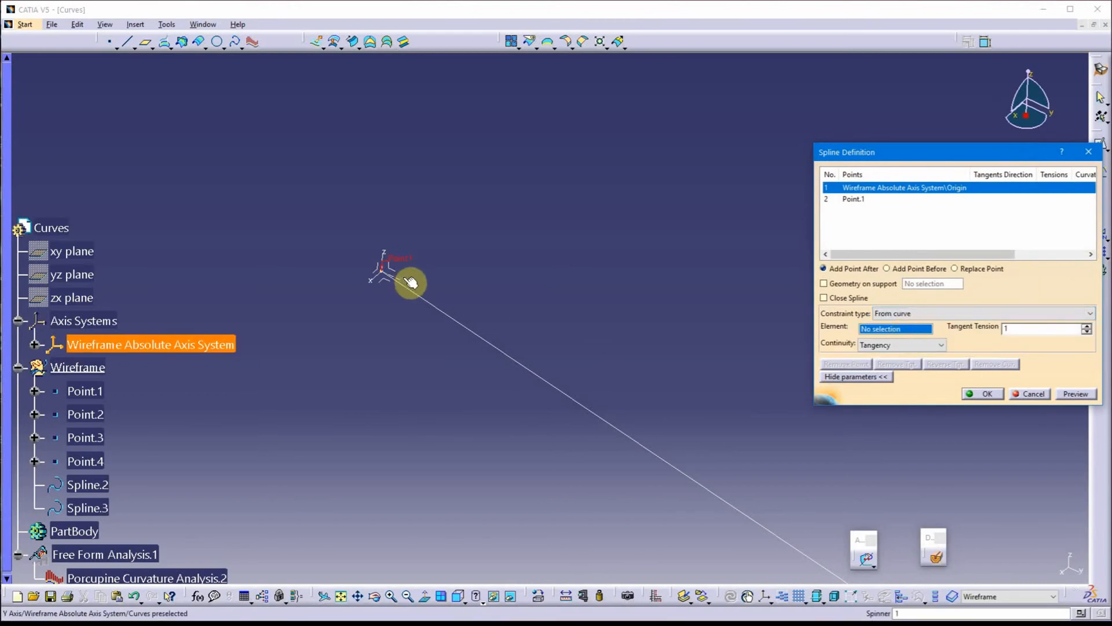
middle_drag(468, 278, 543, 278)
scroll(614, 281, up, 1)
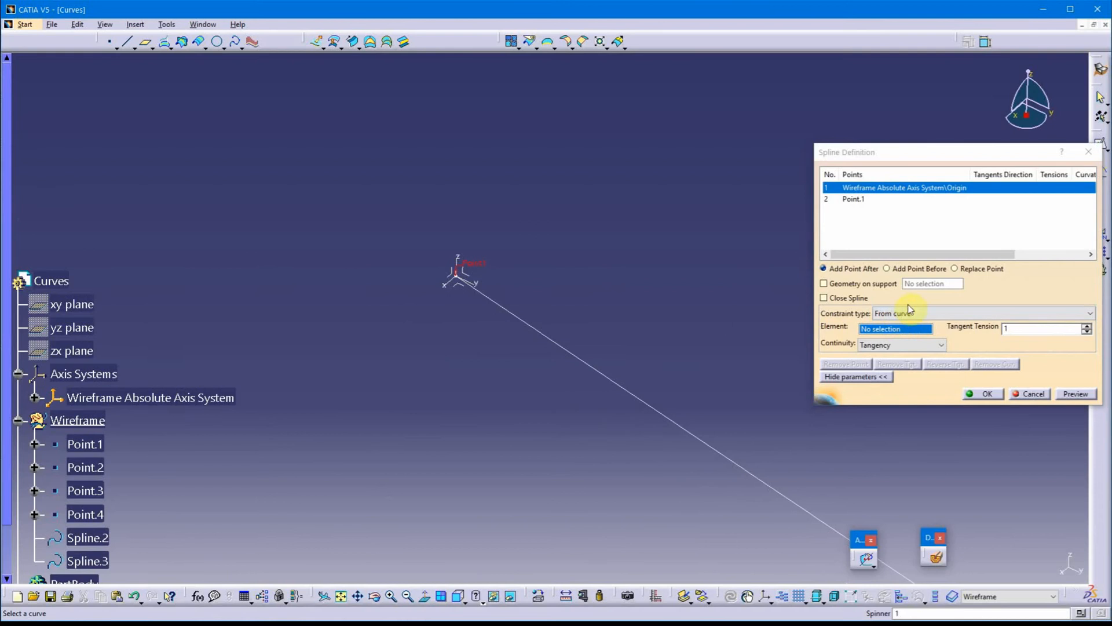
click(893, 332)
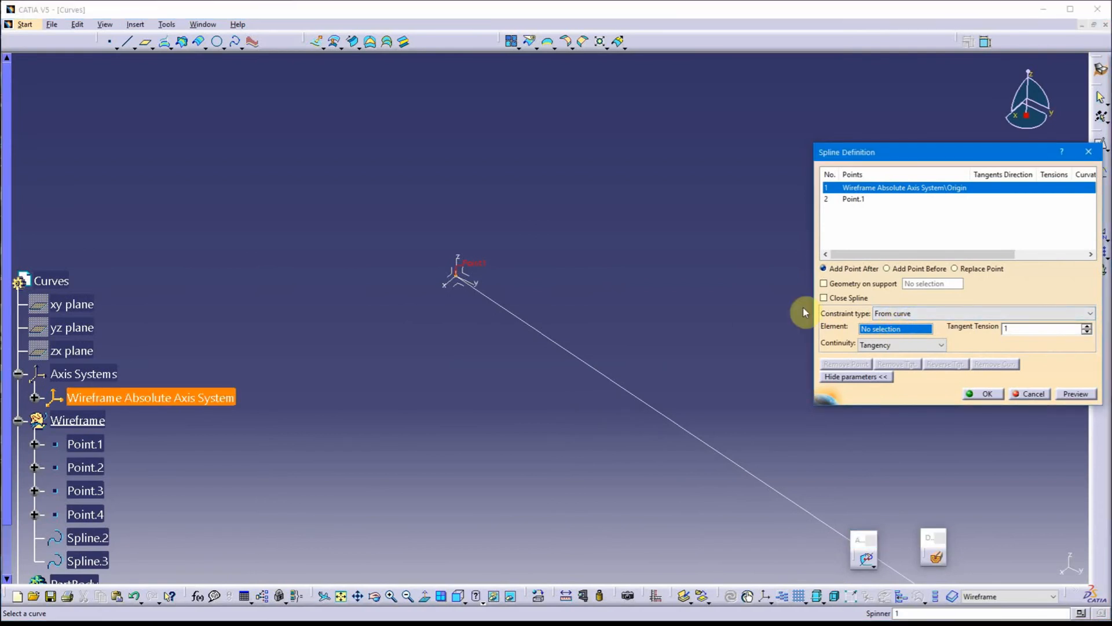
click(479, 288)
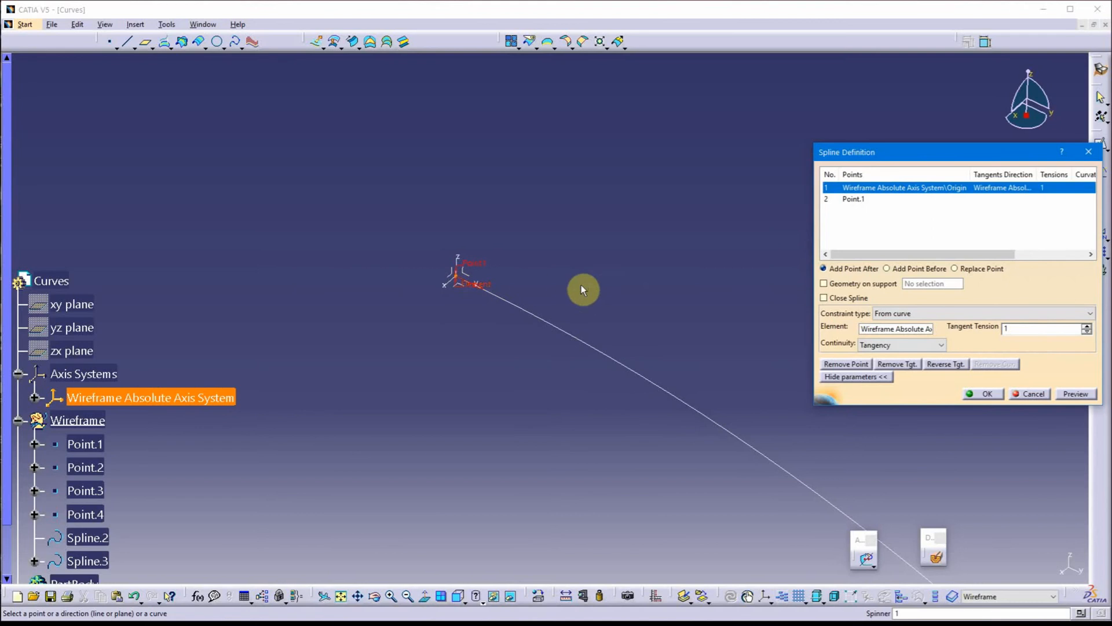
middle_drag(634, 316, 533, 271)
click(980, 394)
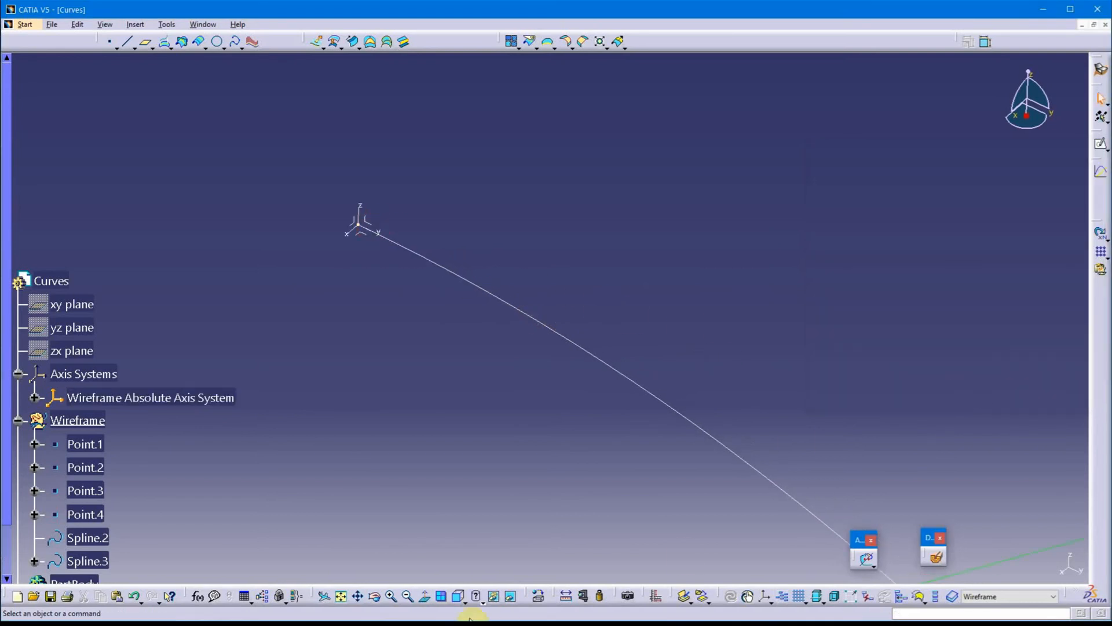
Examine how the spline leaves the origin along the Y axis, in a side view and in 3D
click(458, 601)
middle_drag(842, 268, 385, 318)
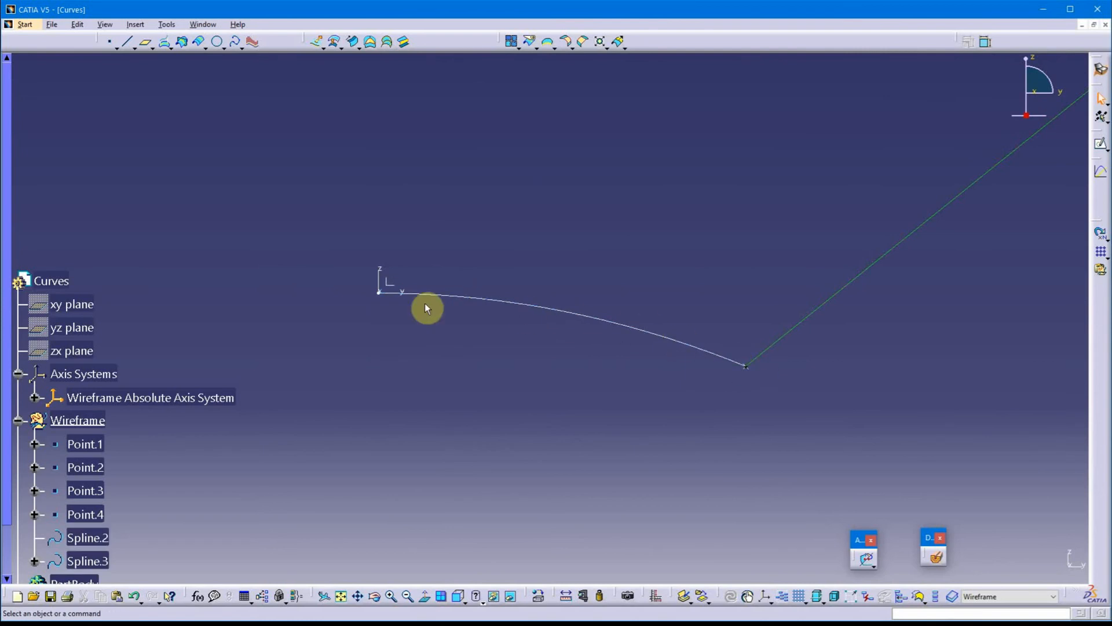
middle_drag(558, 259, 614, 231)
middle_drag(560, 381, 830, 184)
middle_drag(706, 270, 661, 415)
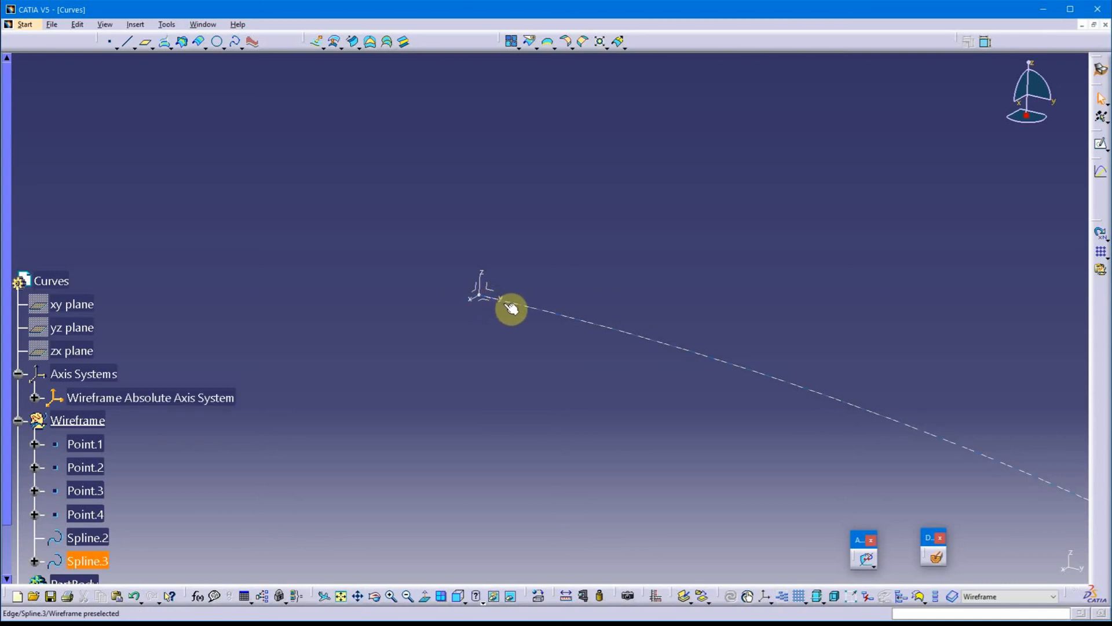
click(679, 272)
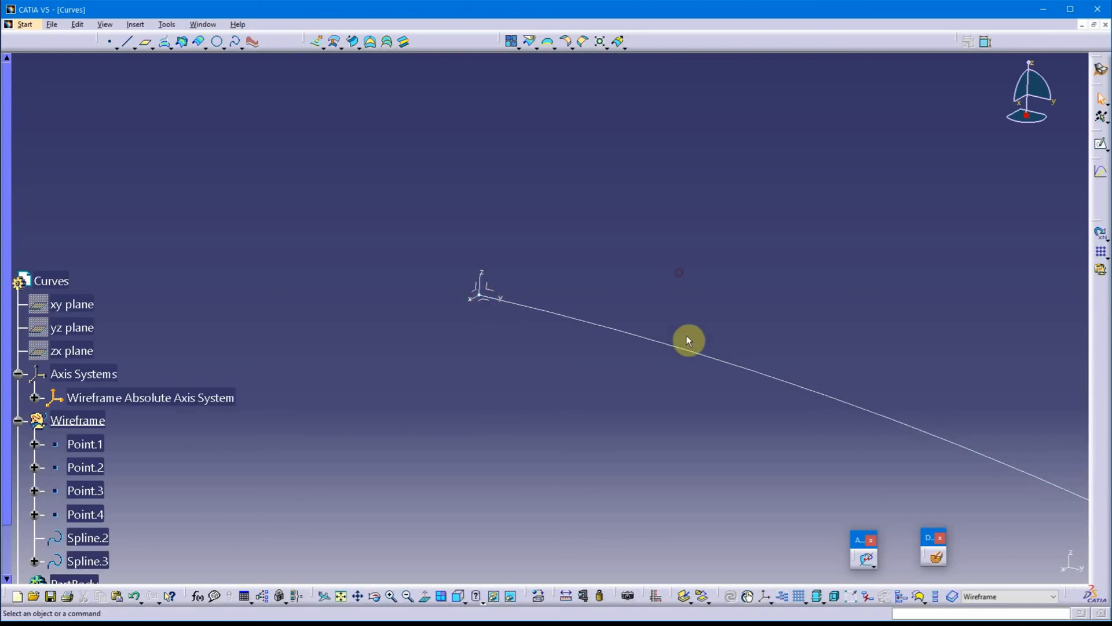
Reopen the origin-to-Point.1 spline for editing, remove the Y Axis tangency from its Origin entry and select that entry again
double_click(683, 347)
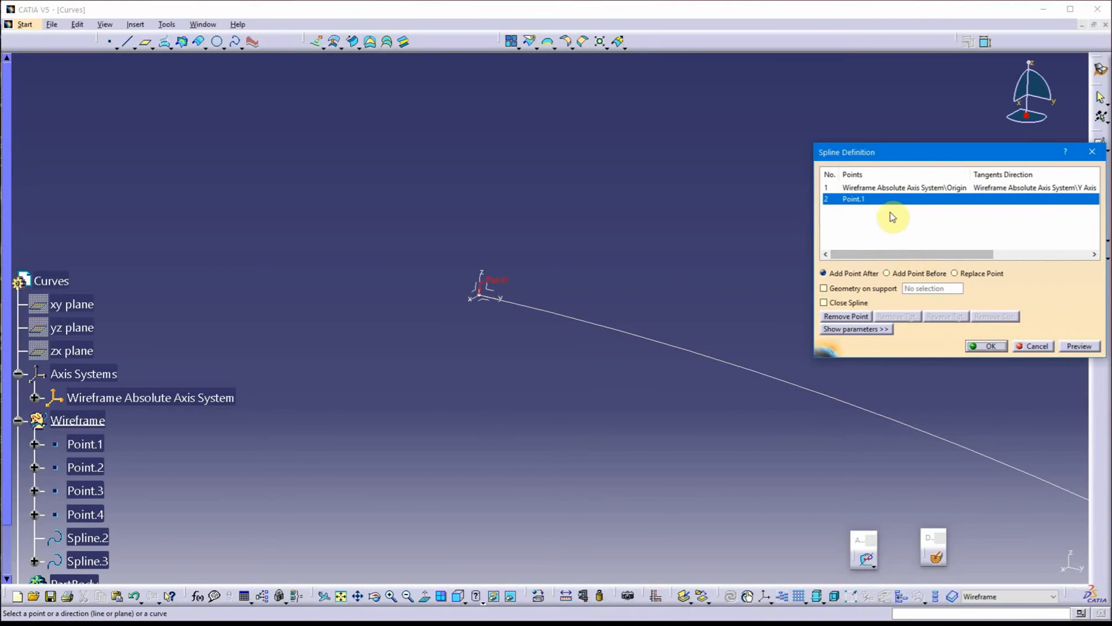
click(892, 188)
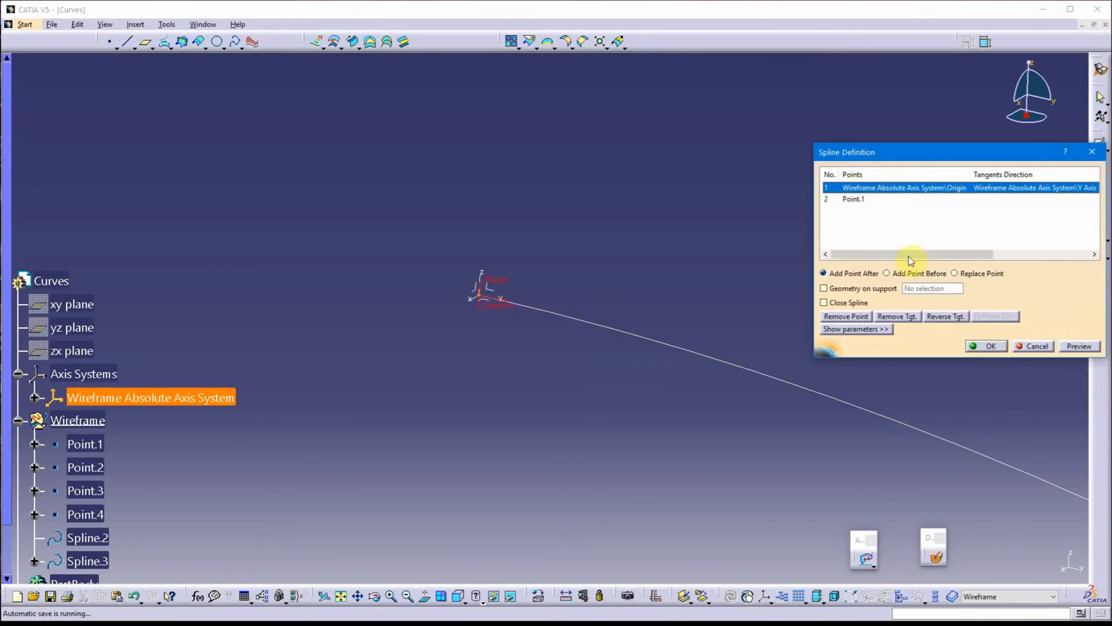
click(855, 329)
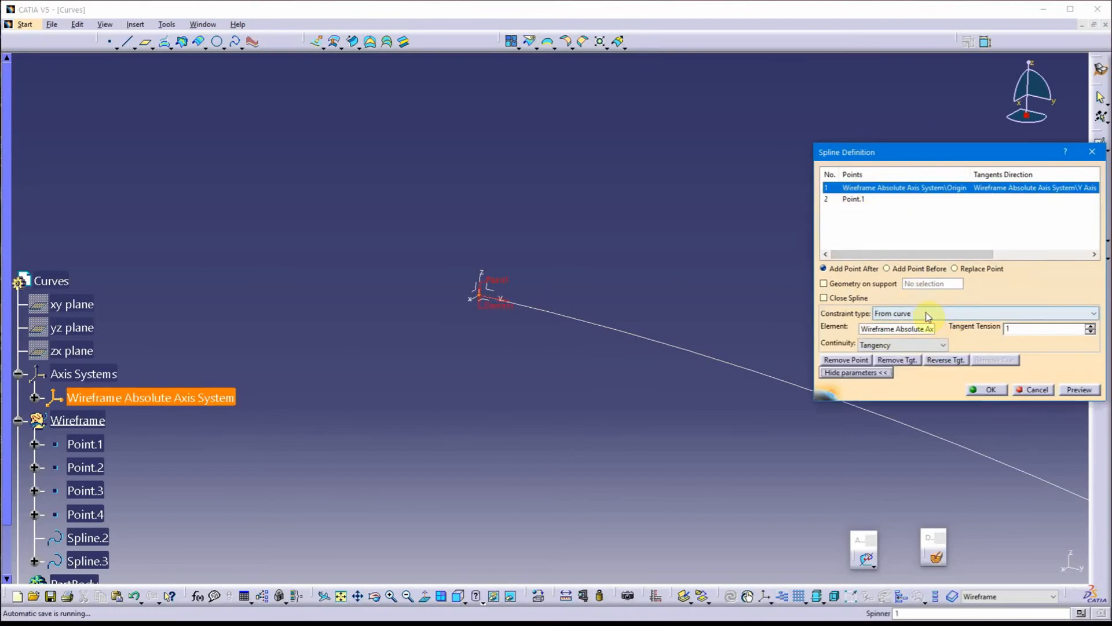
click(896, 360)
middle_drag(676, 365, 442, 318)
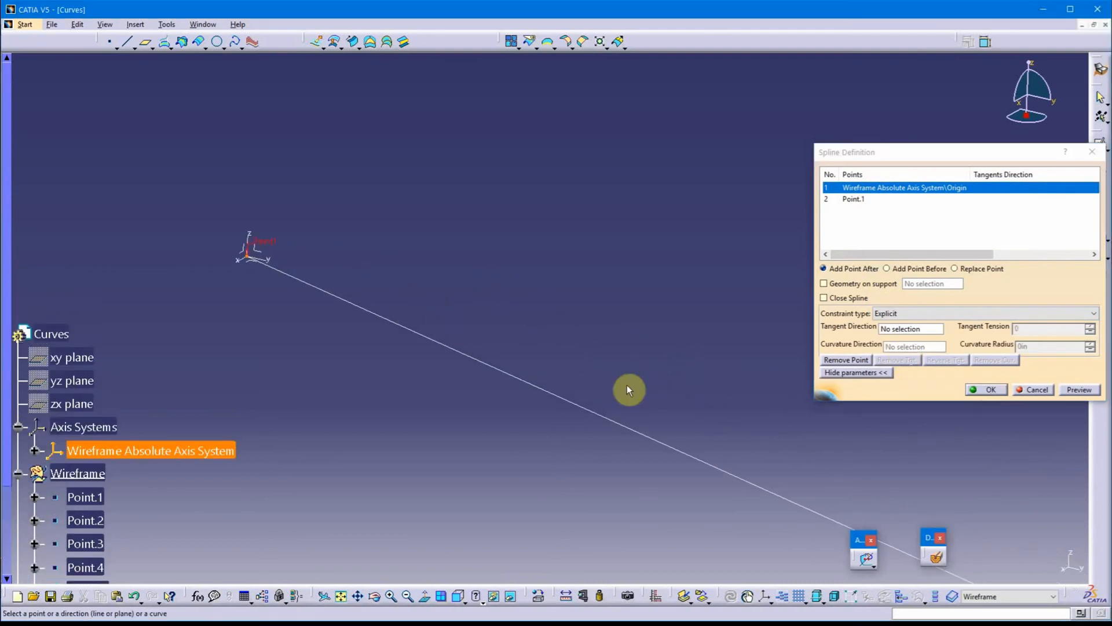
scroll(618, 293, down, 1)
middle_drag(618, 293, 625, 309)
scroll(626, 309, up, 1)
click(881, 187)
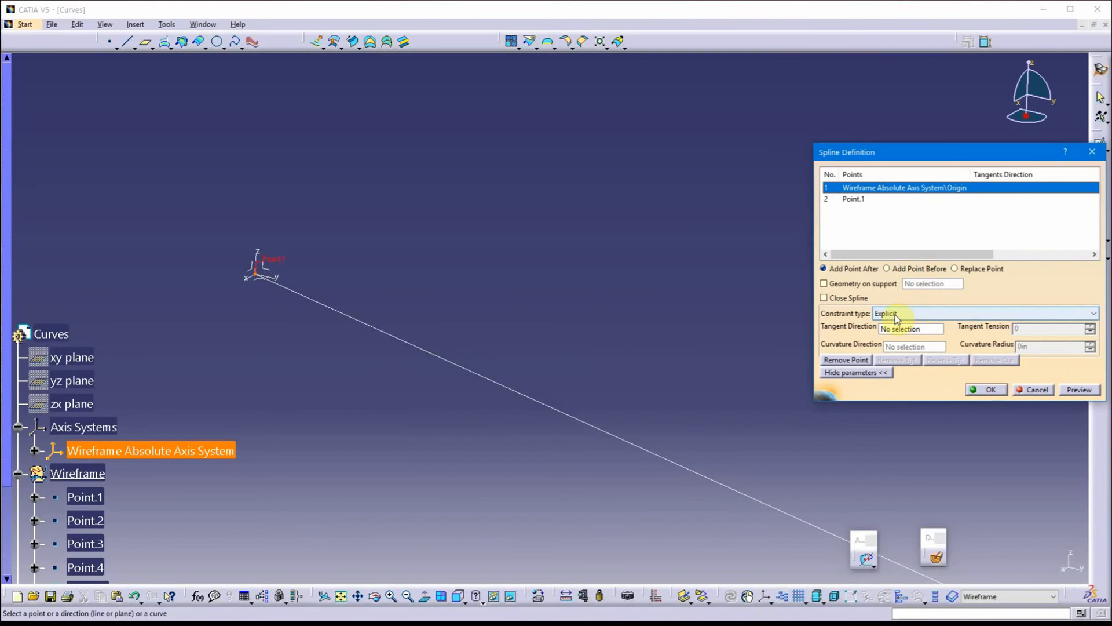
Set the tangent direction of the spline's Origin entry to Y Component (current) under the Explicit constraint type
click(895, 318)
click(915, 322)
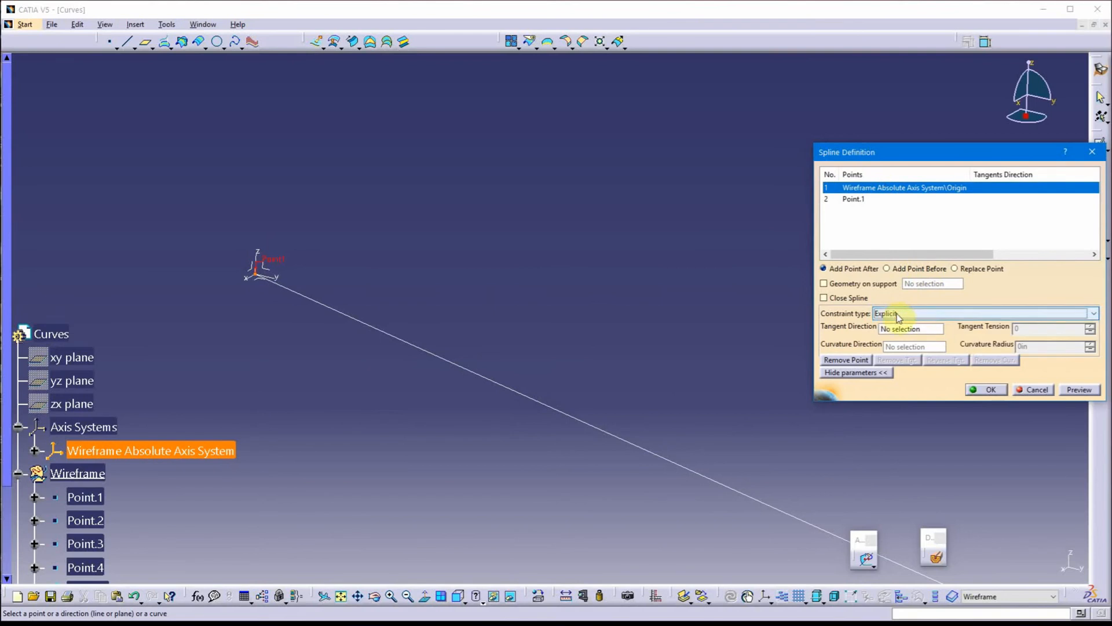
click(897, 327)
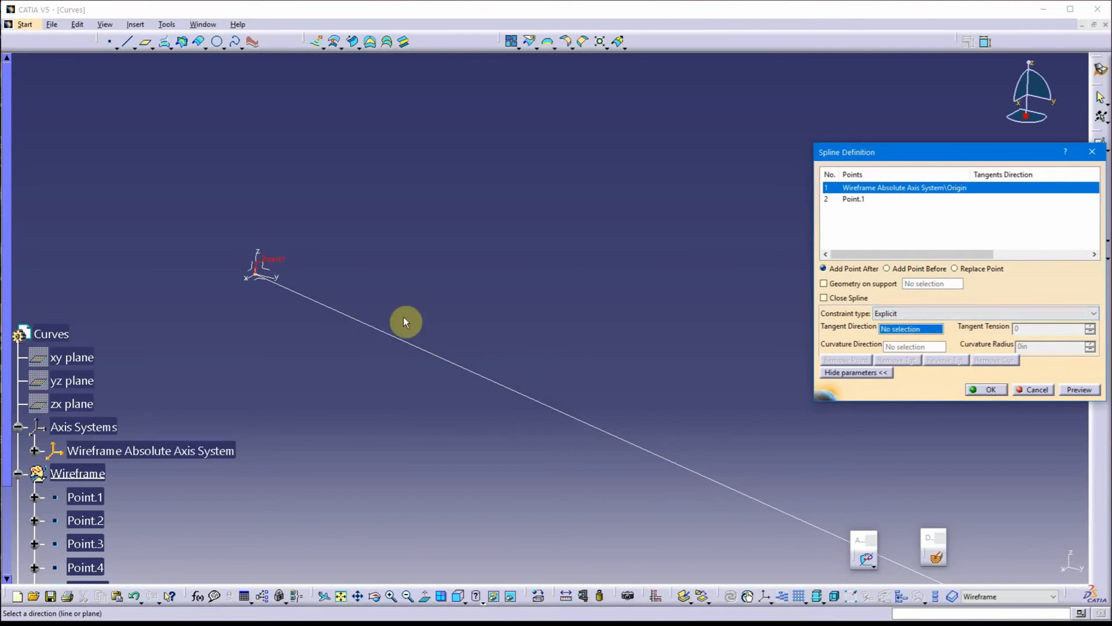
right_click(907, 332)
click(895, 329)
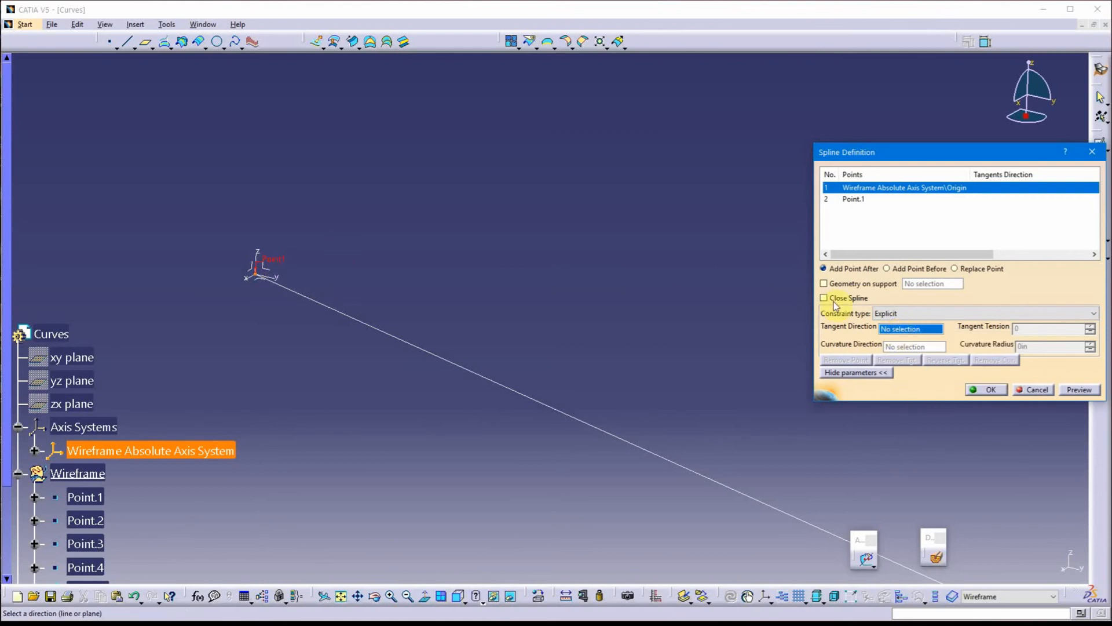
right_click(898, 328)
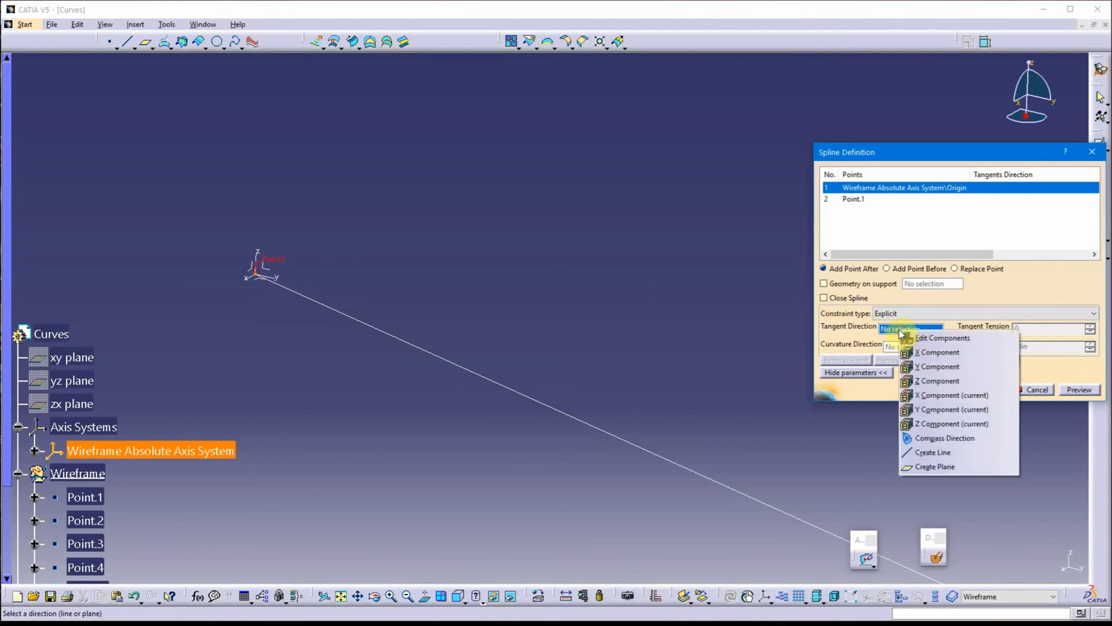
click(955, 410)
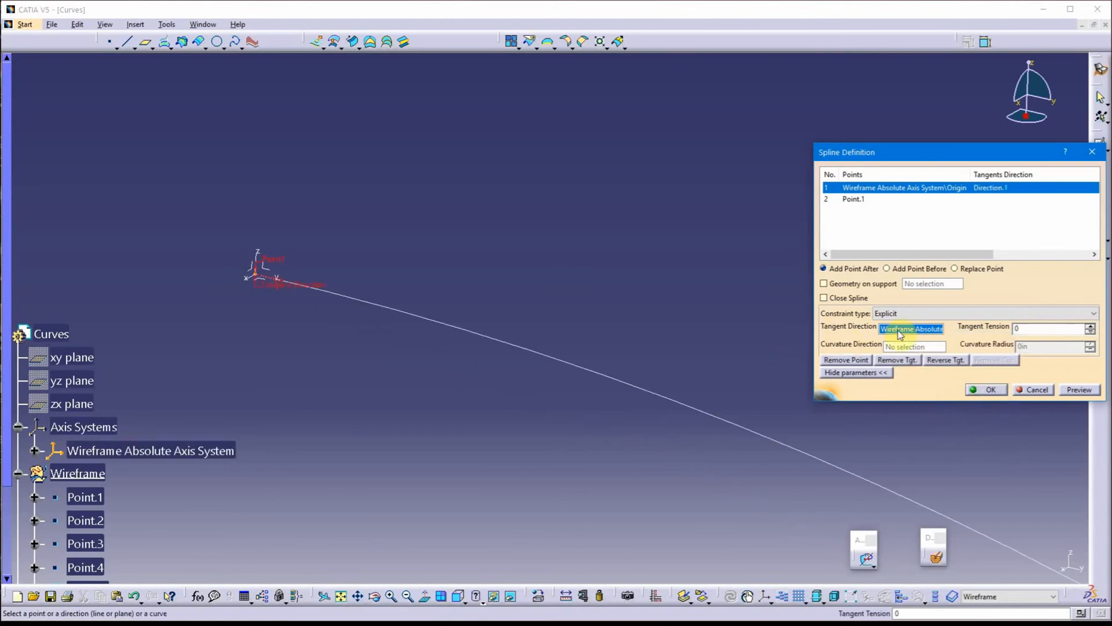
middle_drag(703, 340, 661, 333)
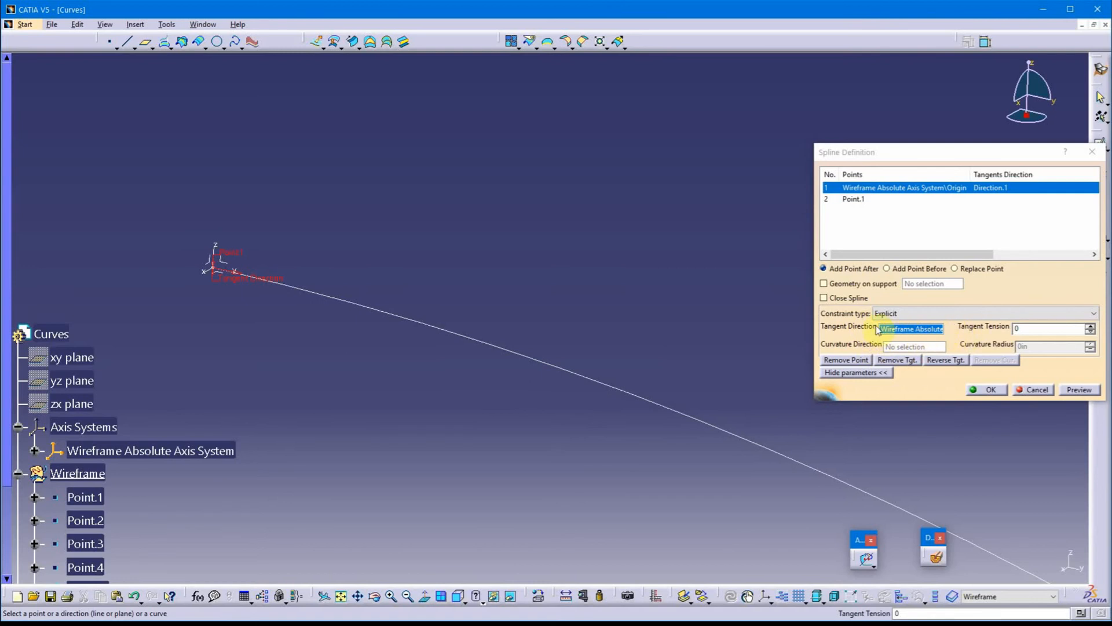
Try to switch the Origin constraint to From curve using the axis system's Y Axis, and cancel the spline edit
click(921, 315)
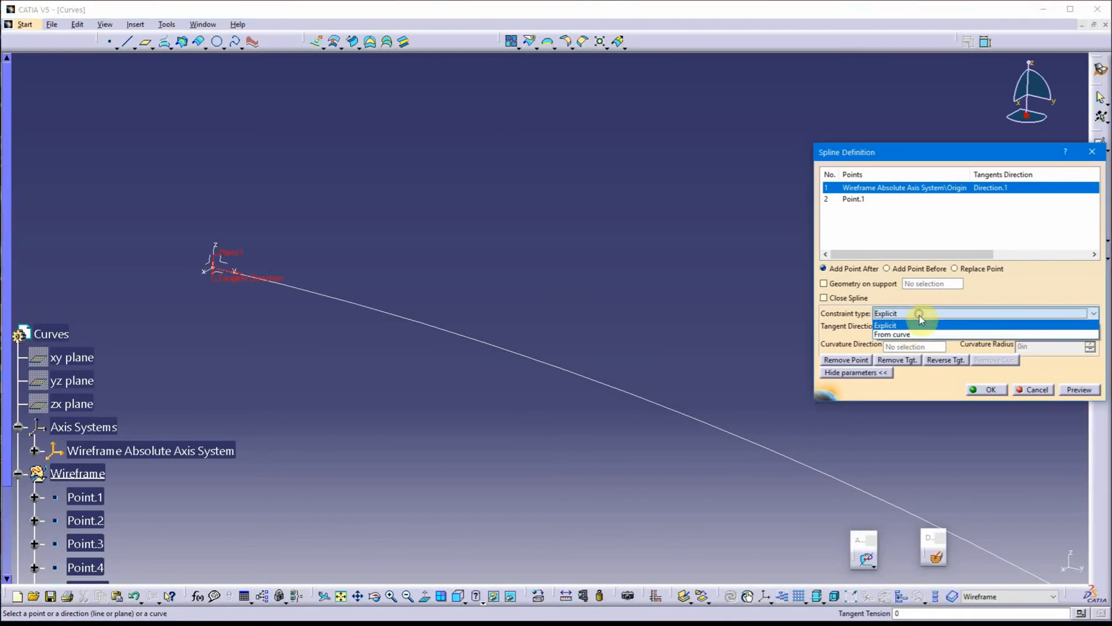
click(910, 335)
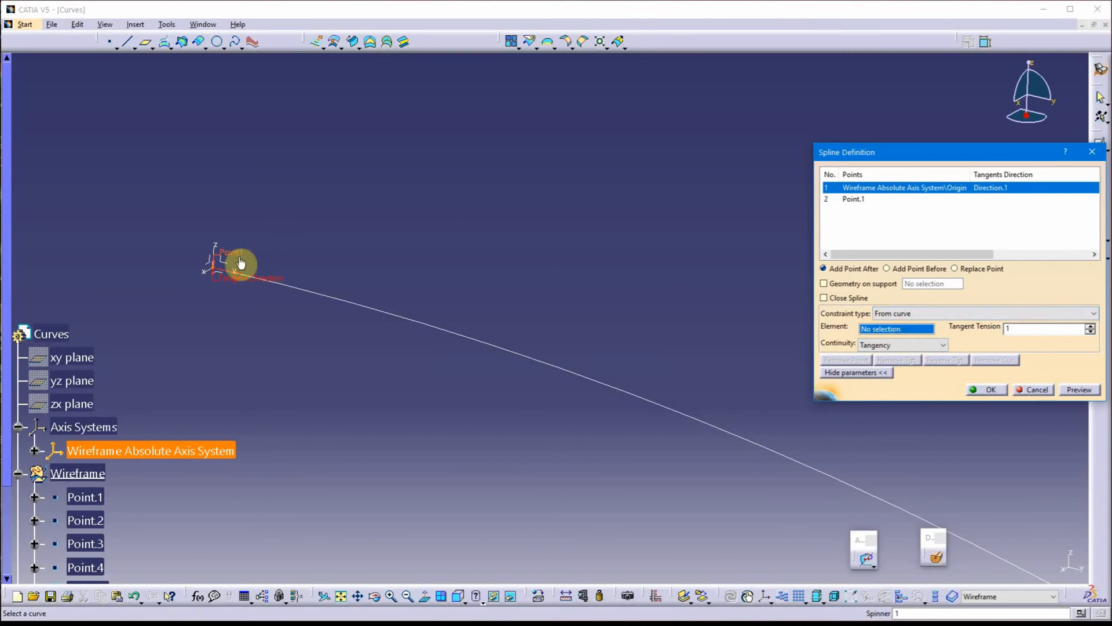
middle_drag(366, 233, 548, 156)
scroll(538, 222, up, 1)
middle_drag(404, 157, 692, 276)
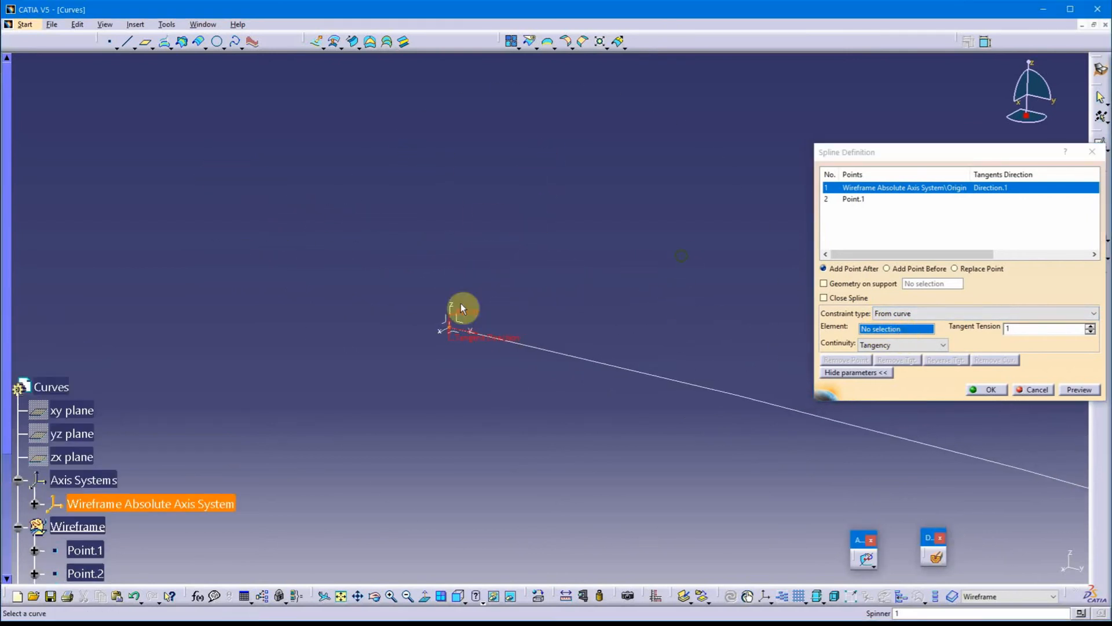
click(465, 335)
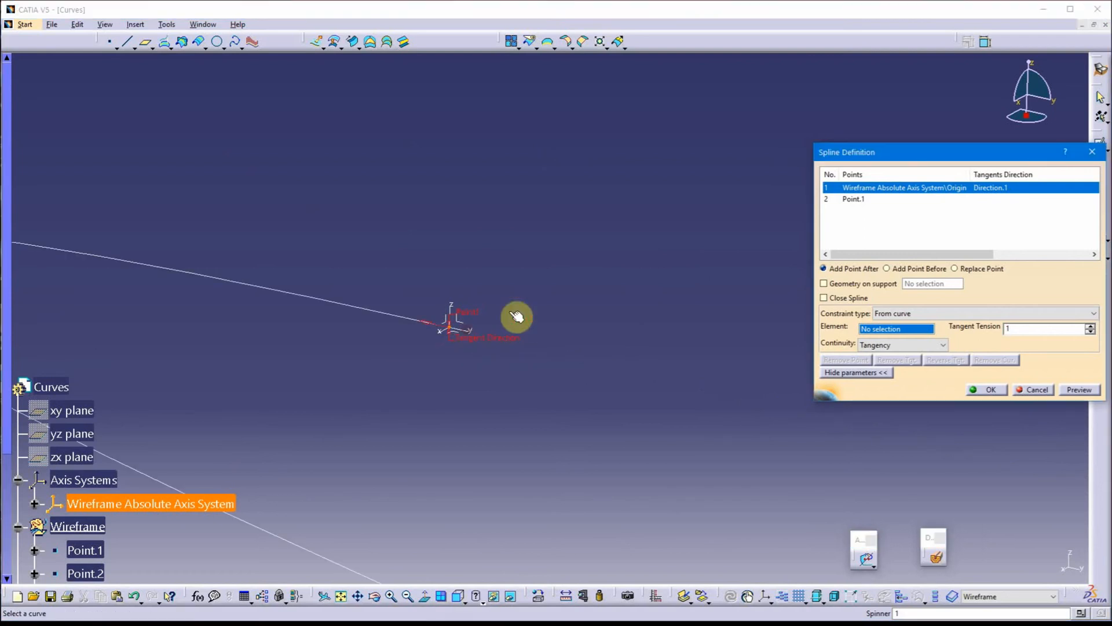
click(437, 322)
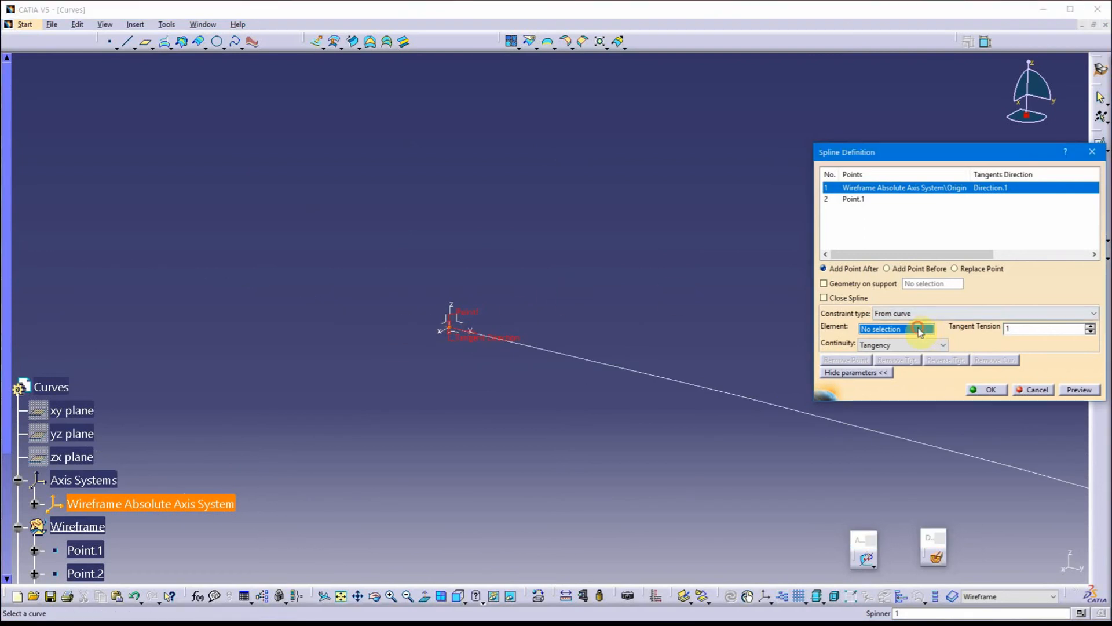
click(1035, 393)
Open the origin-to-Point.1 spline for editing again and remove the tangency from its Origin entry
scroll(680, 258, up, 1)
middle_drag(680, 259, 542, 205)
click(541, 205)
middle_drag(541, 205, 656, 356)
double_click(652, 346)
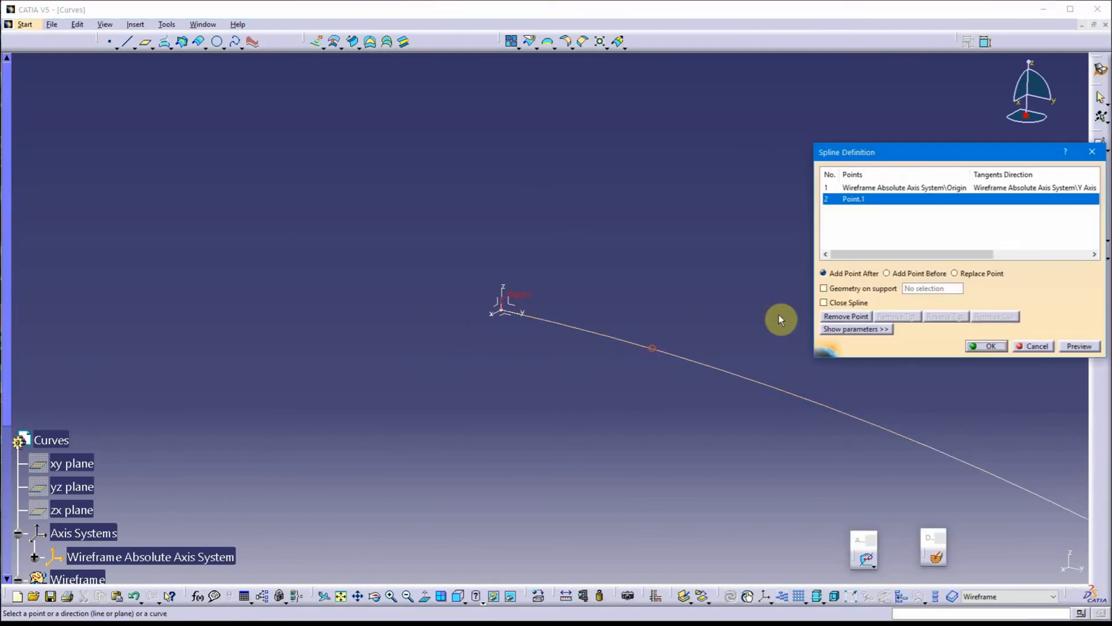
click(875, 187)
click(901, 317)
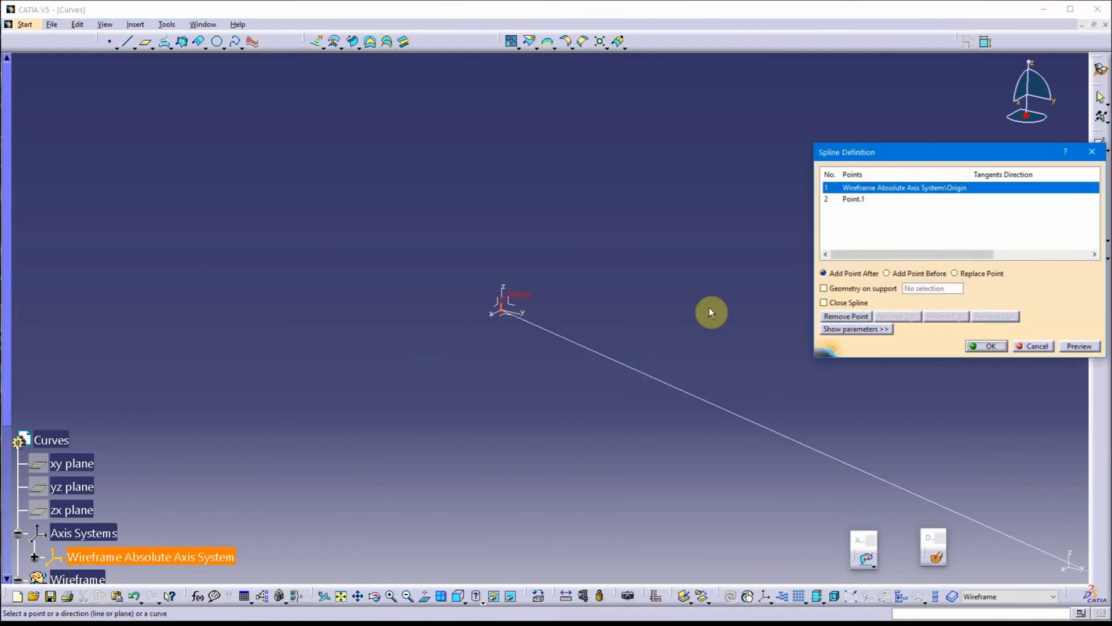
Apply a From curve constraint at the Origin with the Y Axis as element and Tangency continuity, and accept the spline
click(863, 331)
click(934, 313)
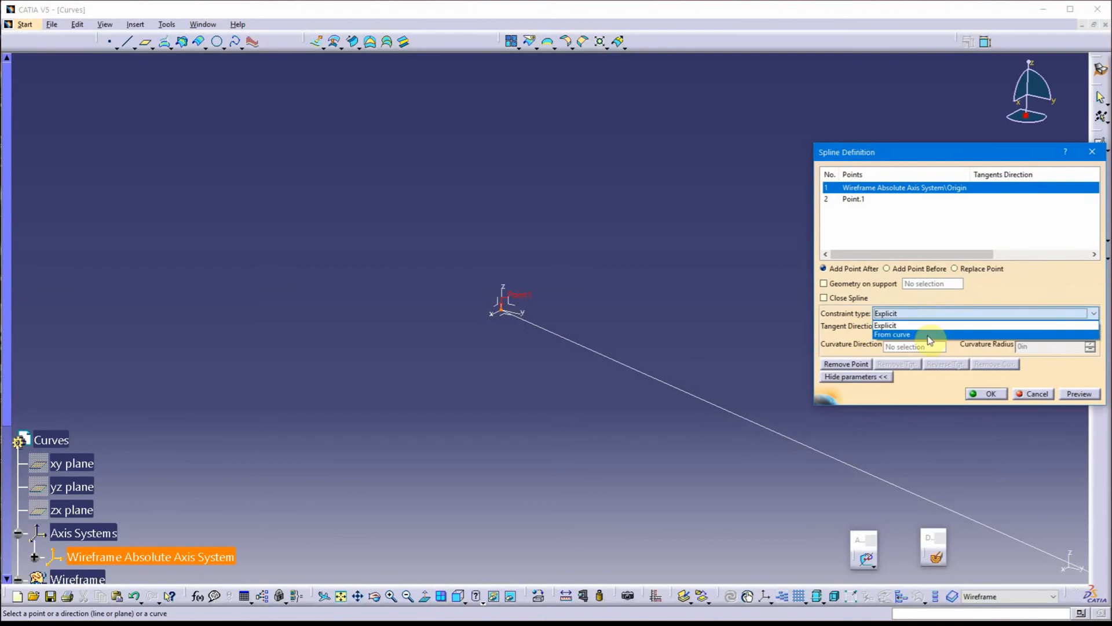
click(919, 331)
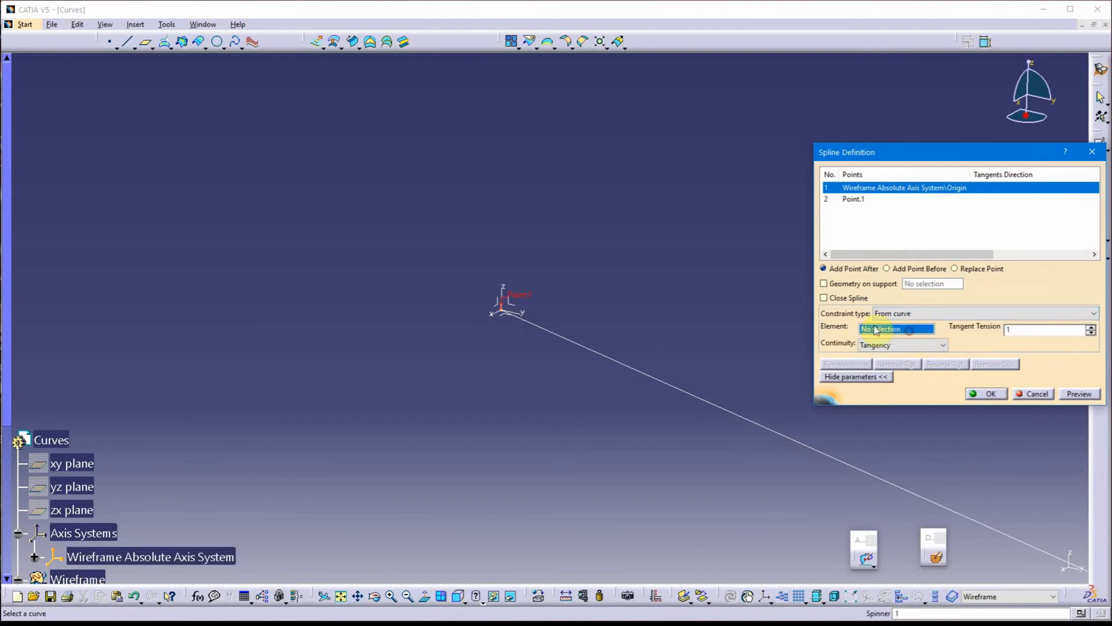
click(519, 315)
click(913, 346)
click(914, 346)
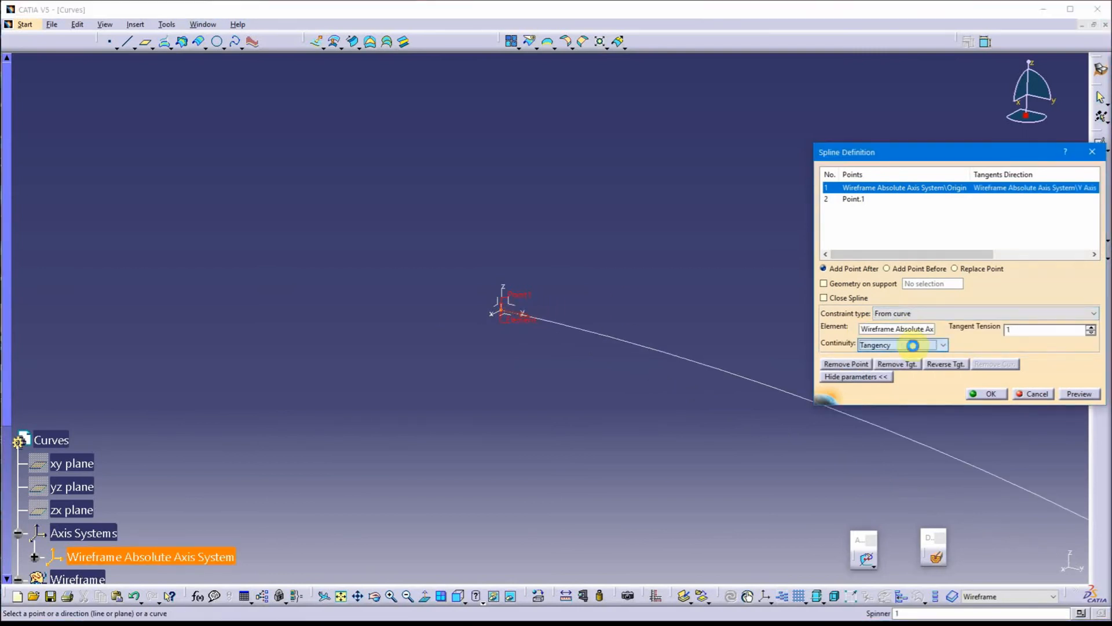
middle_drag(661, 284, 388, 258)
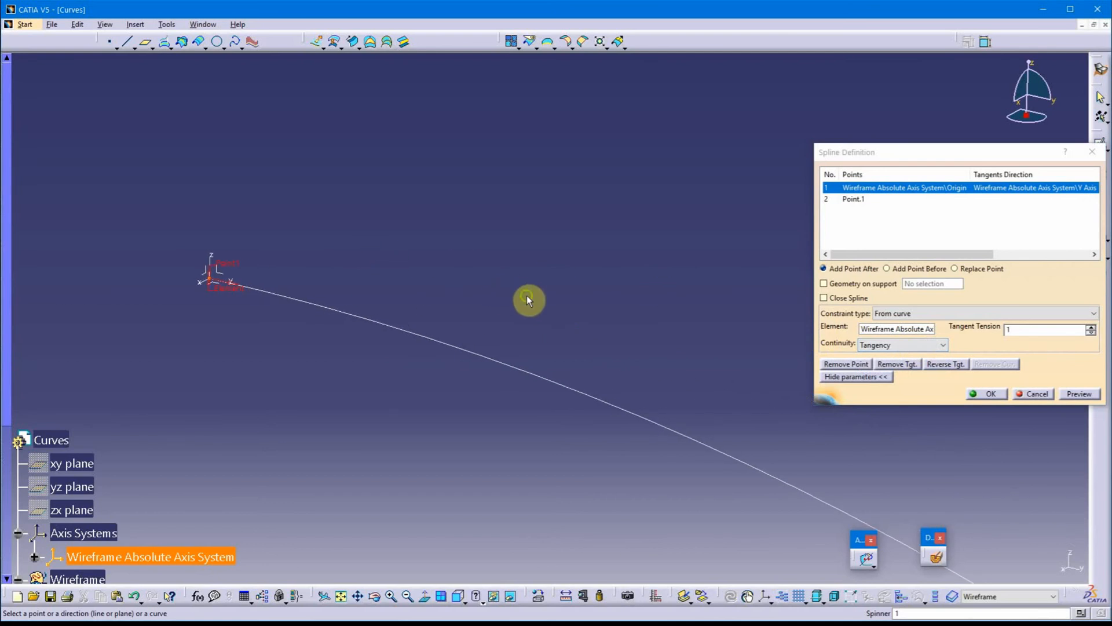
middle_drag(527, 301, 544, 355)
scroll(554, 350, up, 1)
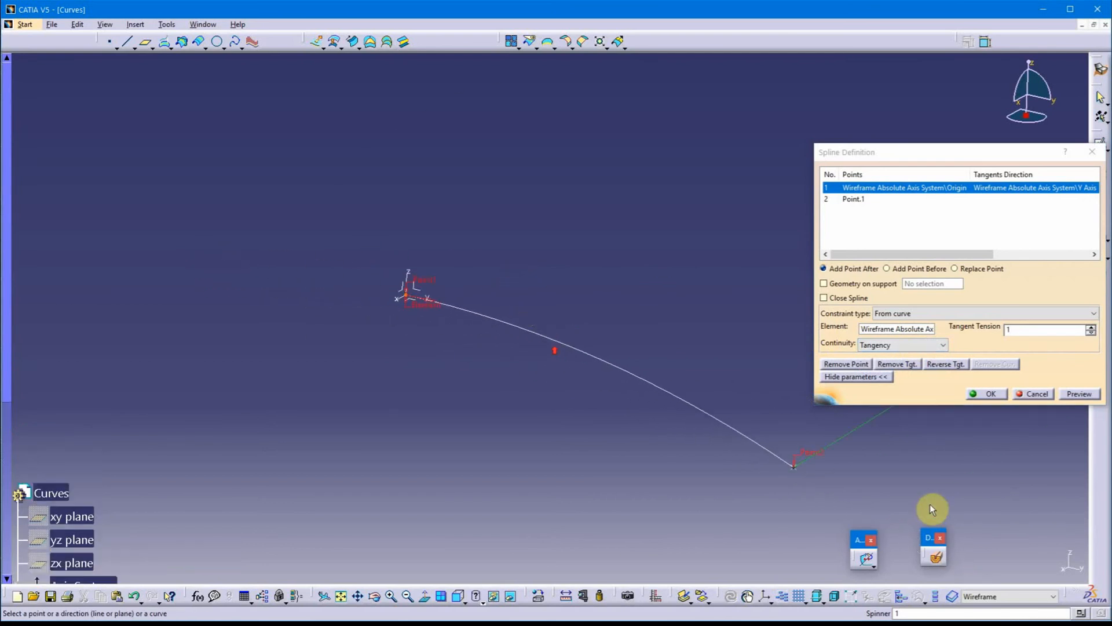
click(992, 395)
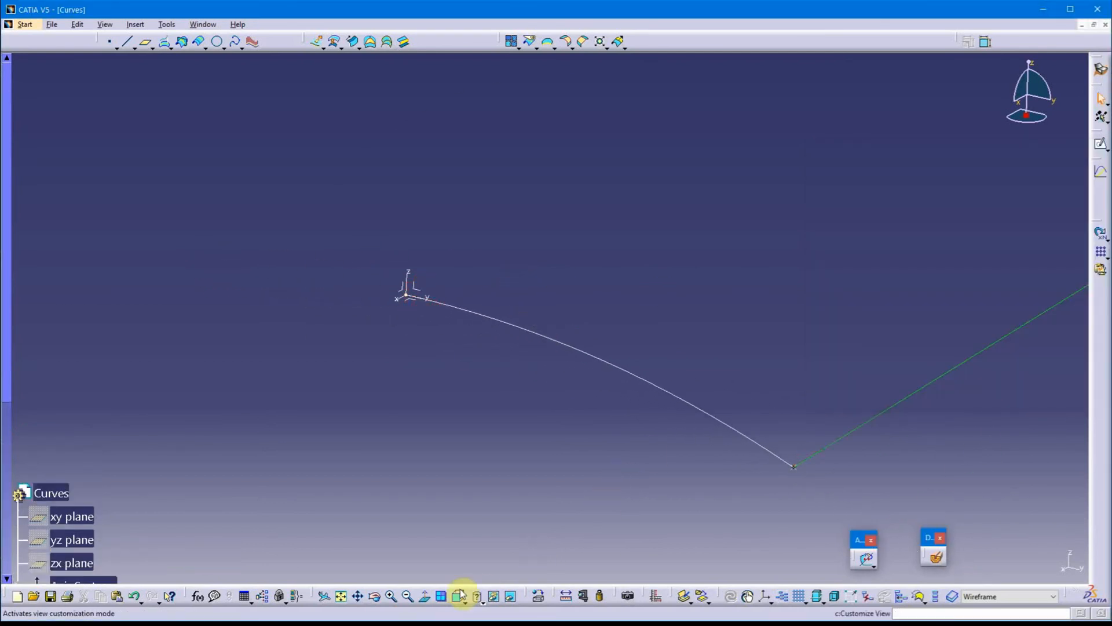
Add a porcupine curvature analysis to the origin-to-Point.1 spline and the Point.1-to-Point.2 spline
click(254, 43)
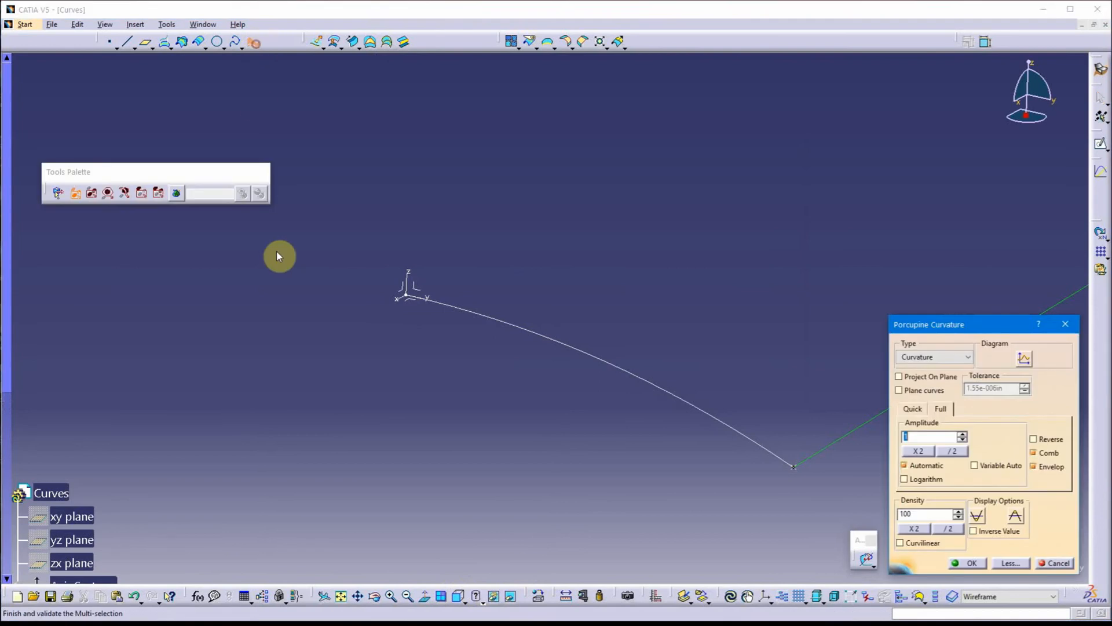
click(570, 352)
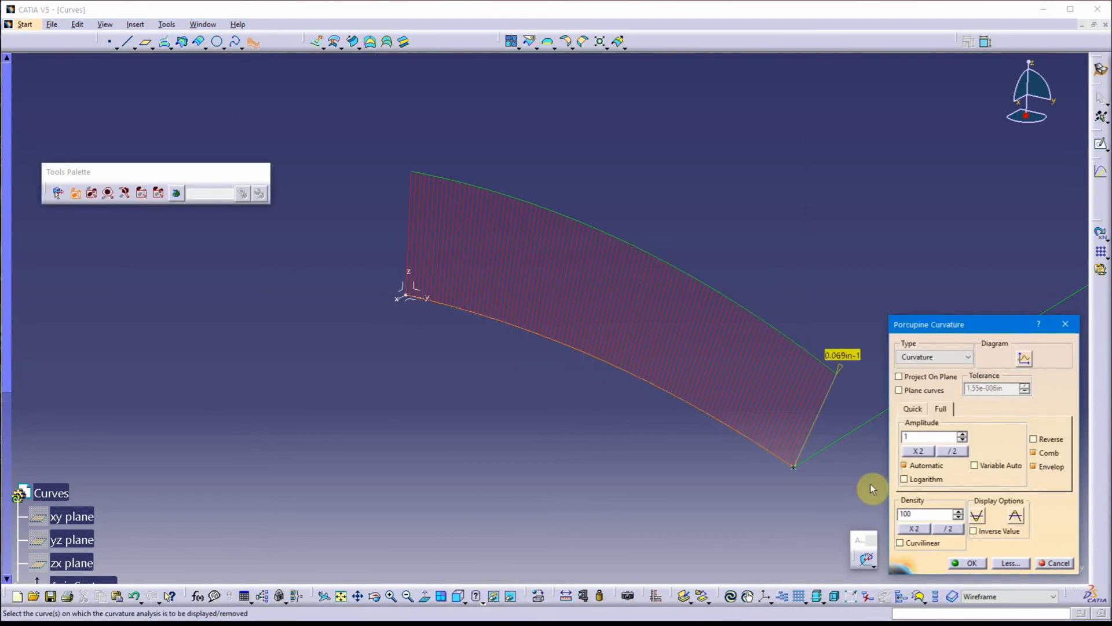
click(862, 424)
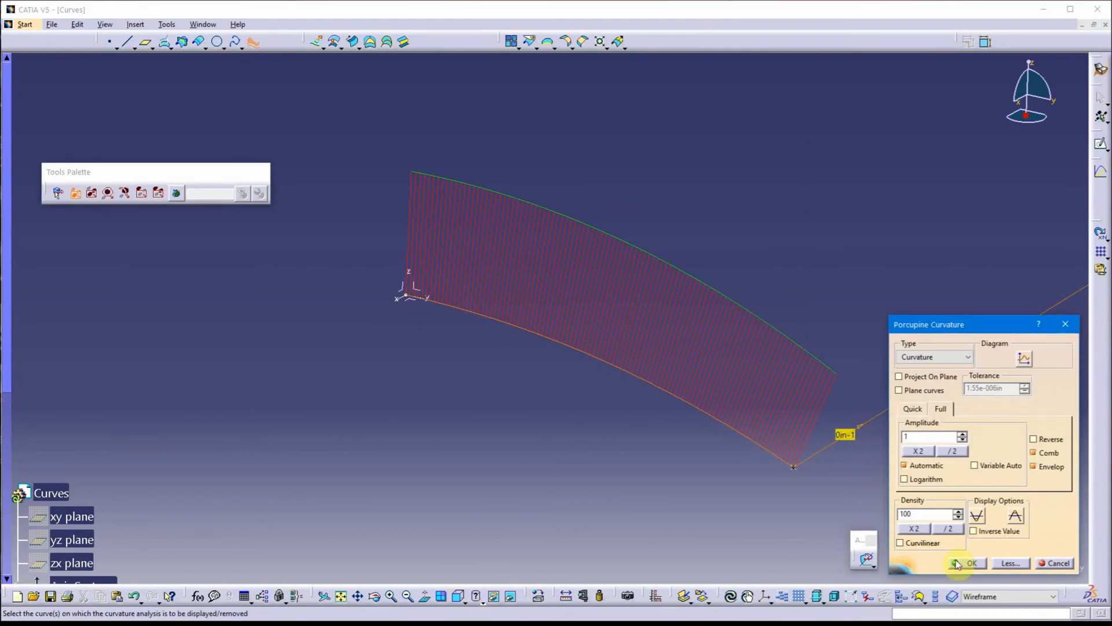
click(975, 563)
Switch to a side view and open the Point.1-to-Point.2 spline for editing with its Point.2 entry selected
click(460, 597)
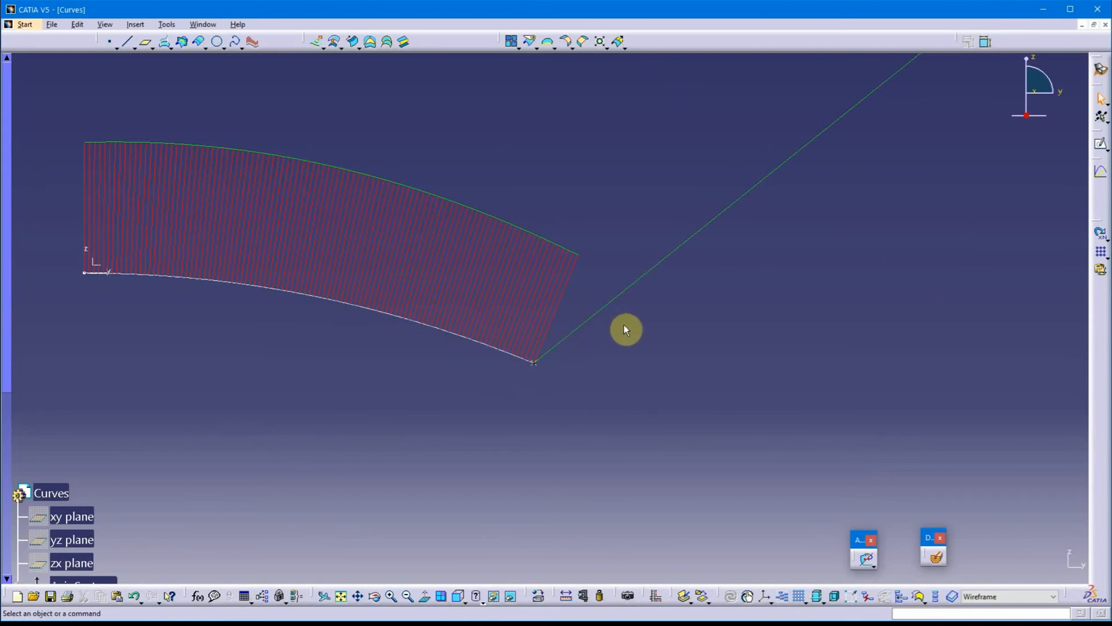
middle_drag(746, 329, 567, 494)
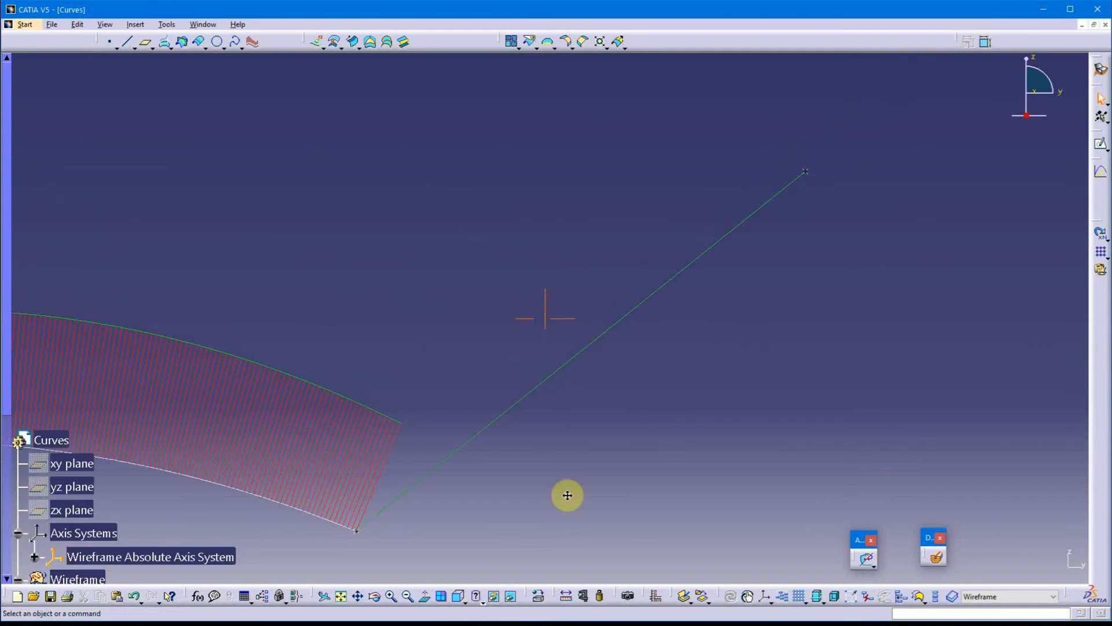
middle_drag(641, 447, 669, 415)
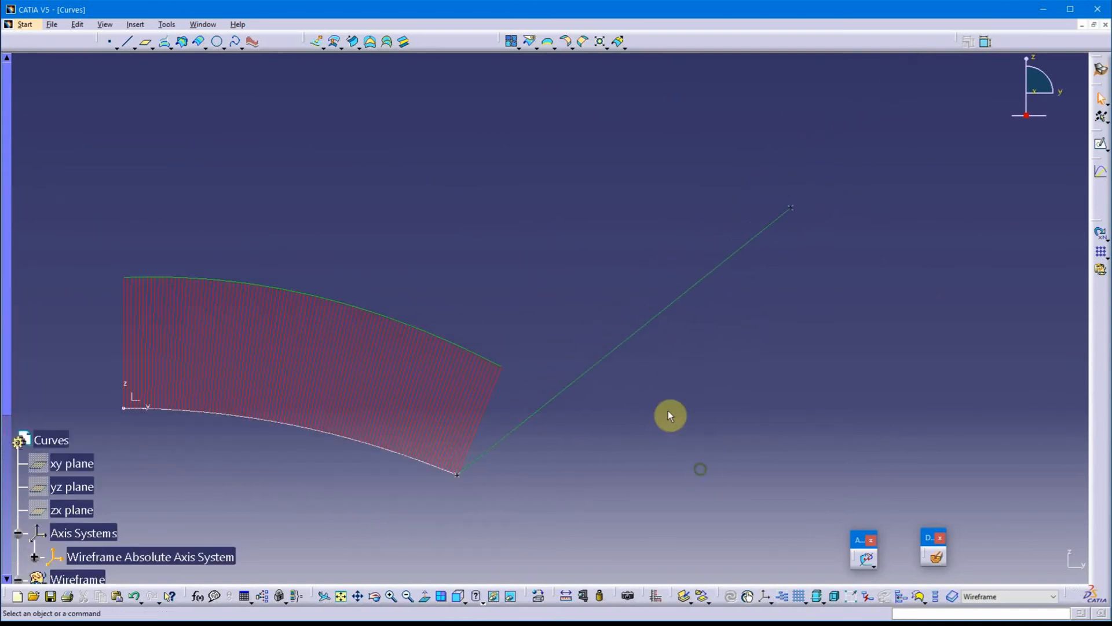
double_click(680, 302)
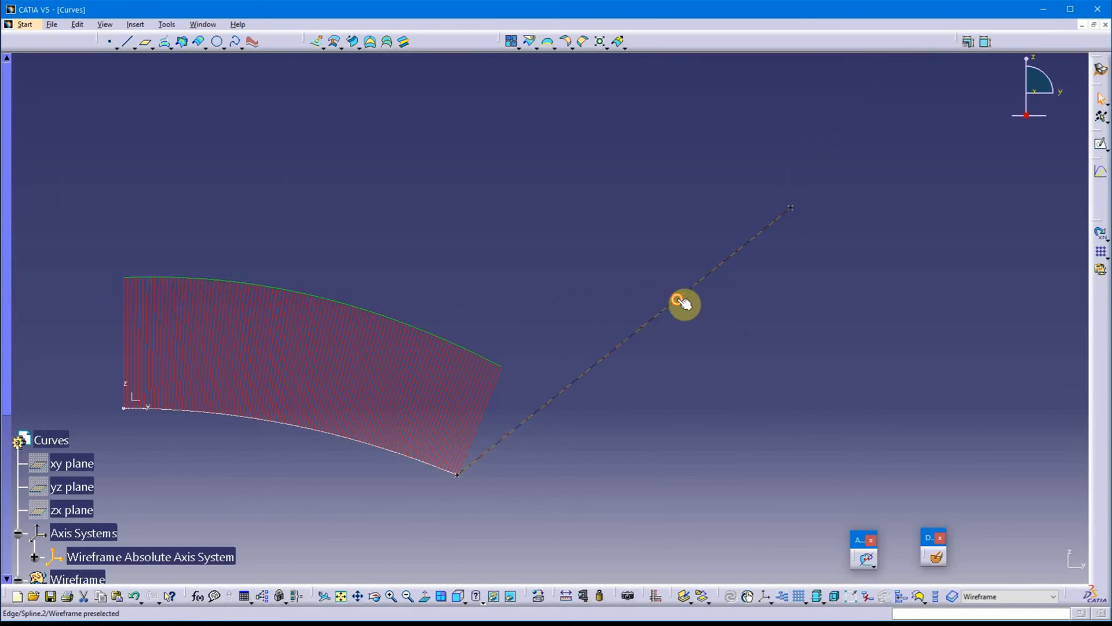
middle_drag(697, 349, 598, 373)
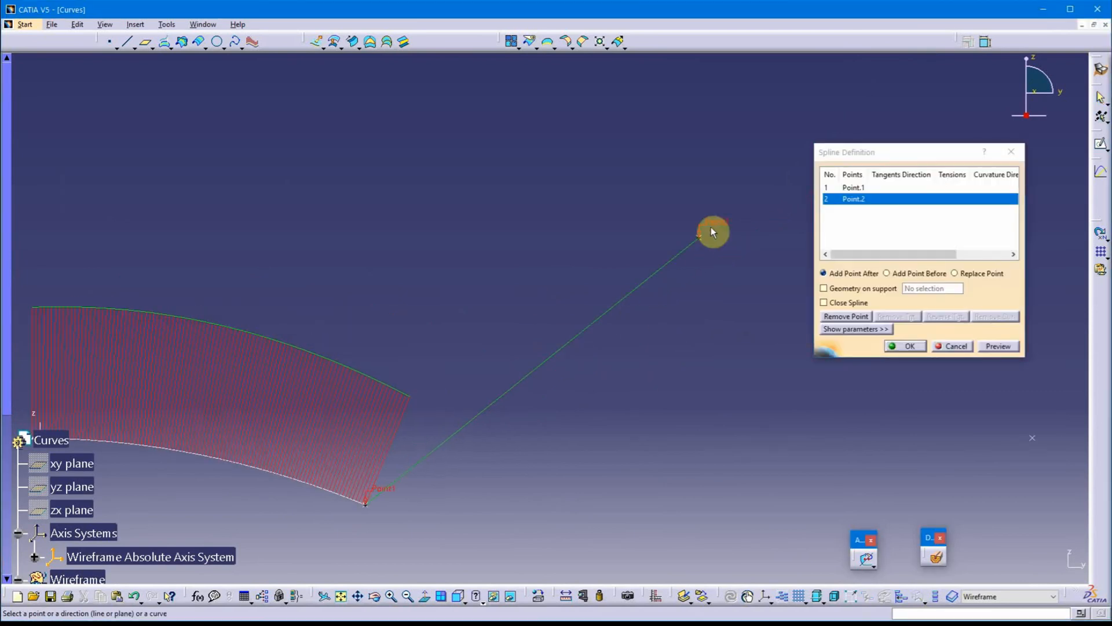
click(839, 203)
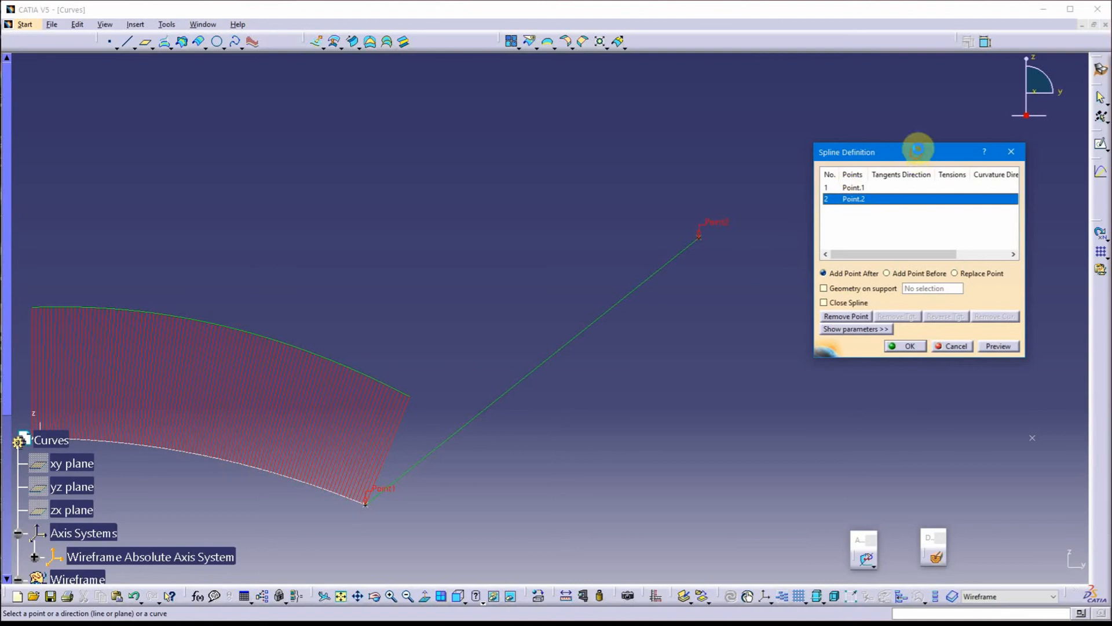
drag(913, 159, 922, 145)
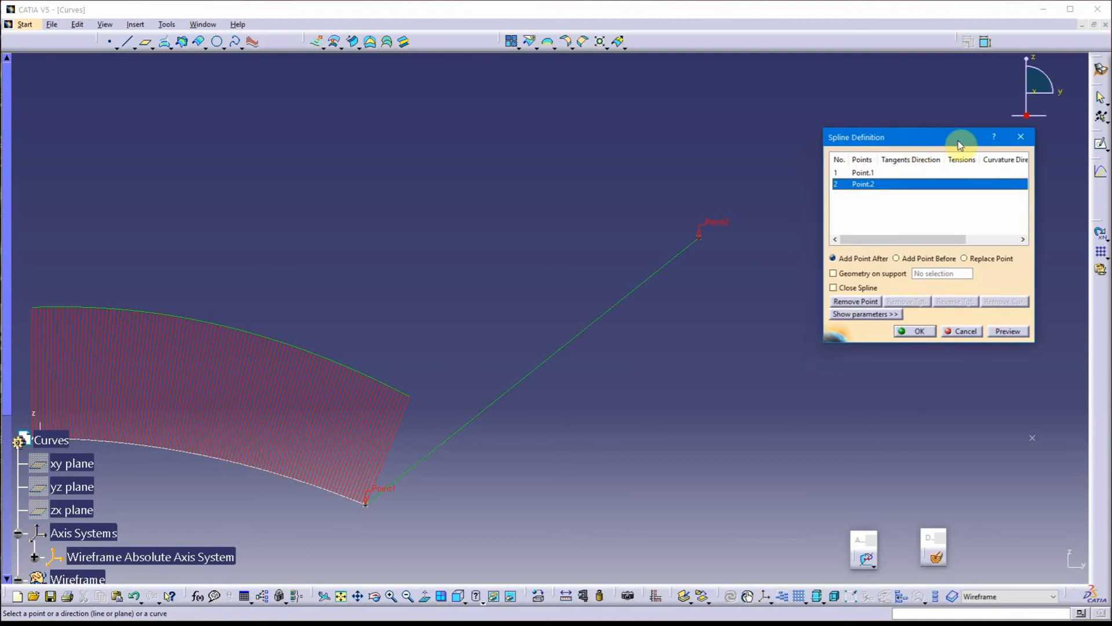
Set an Explicit tangent direction of Y Component (current) at Point.2, reverse the tangent and accept the spline
middle_drag(730, 278, 600, 291)
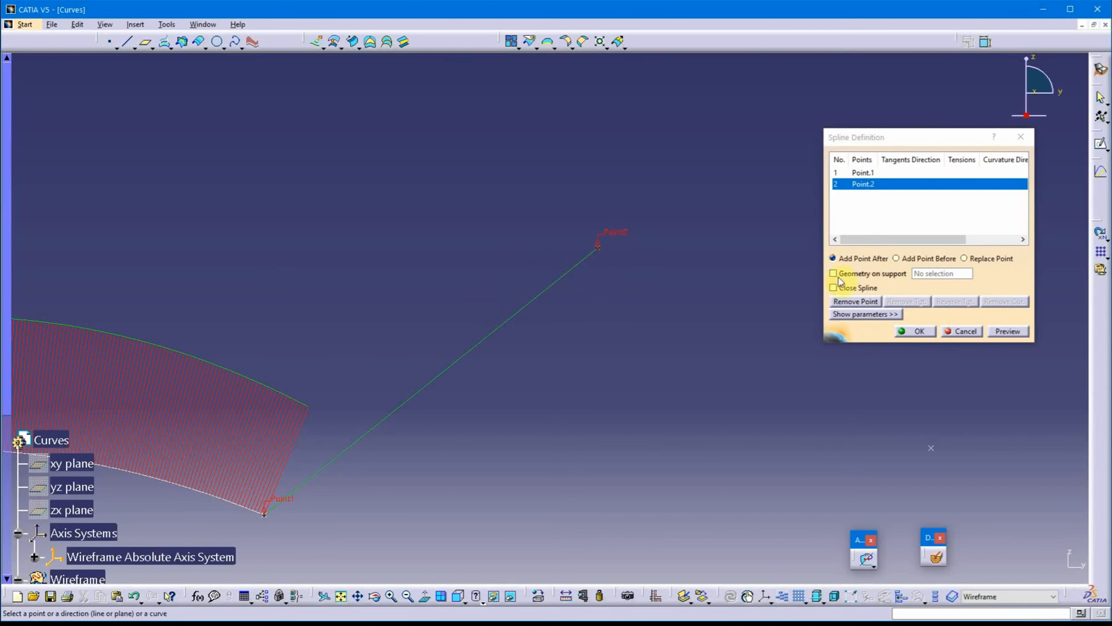
click(874, 318)
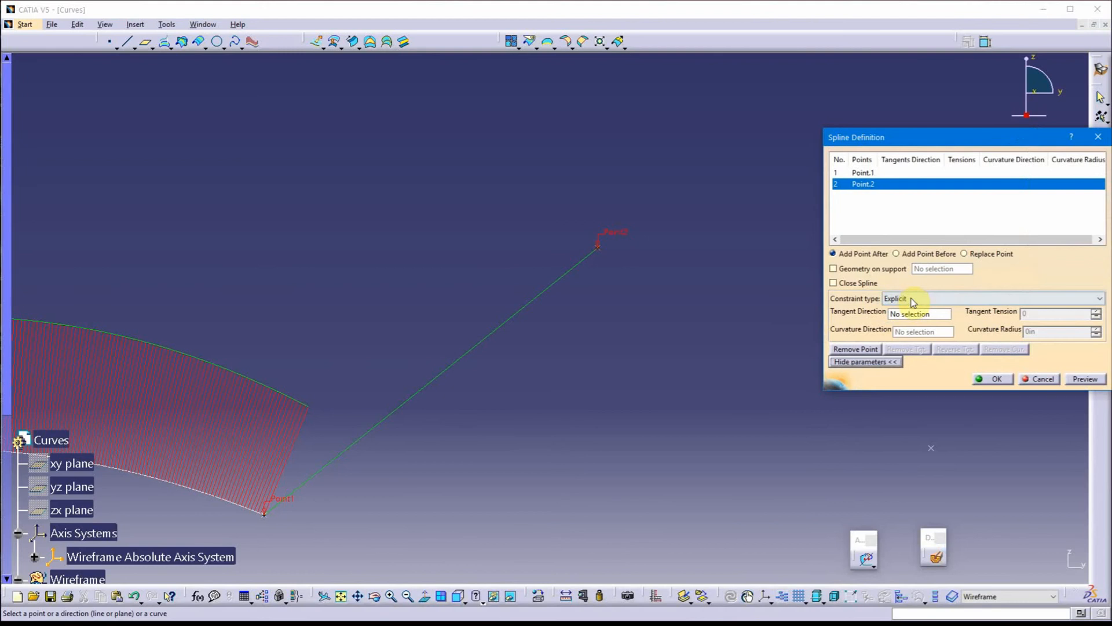
click(899, 317)
right_click(900, 319)
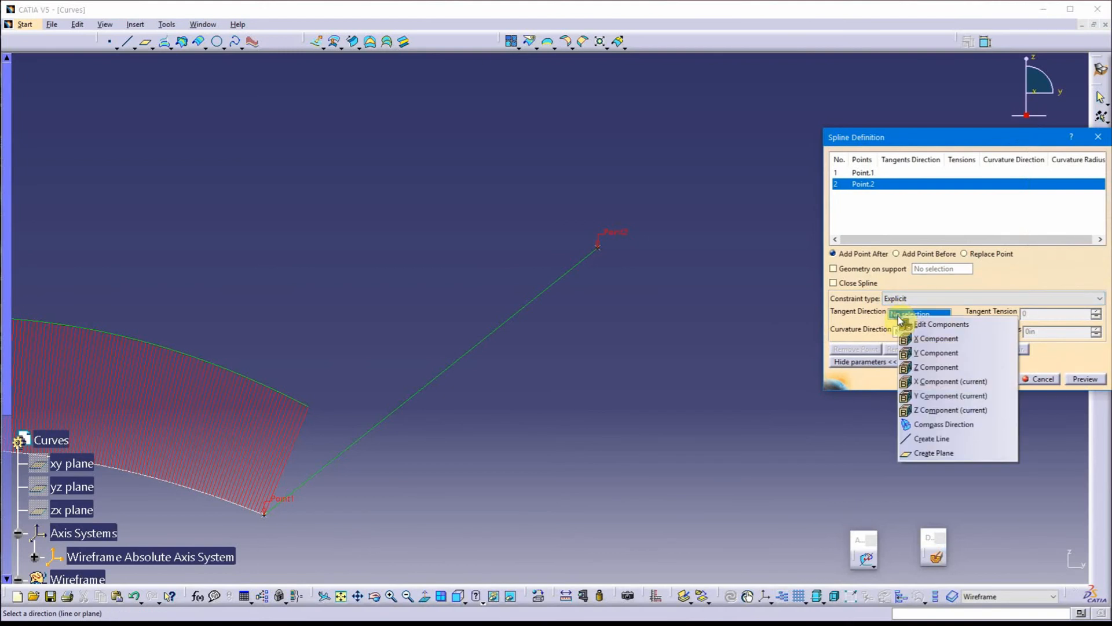
click(948, 399)
click(632, 252)
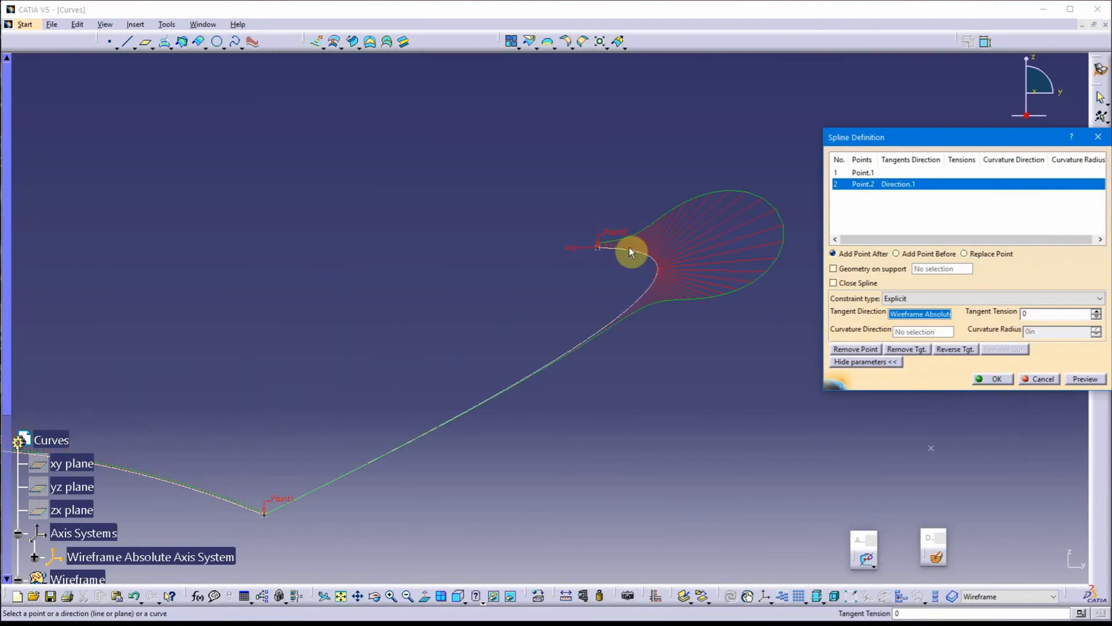
click(571, 251)
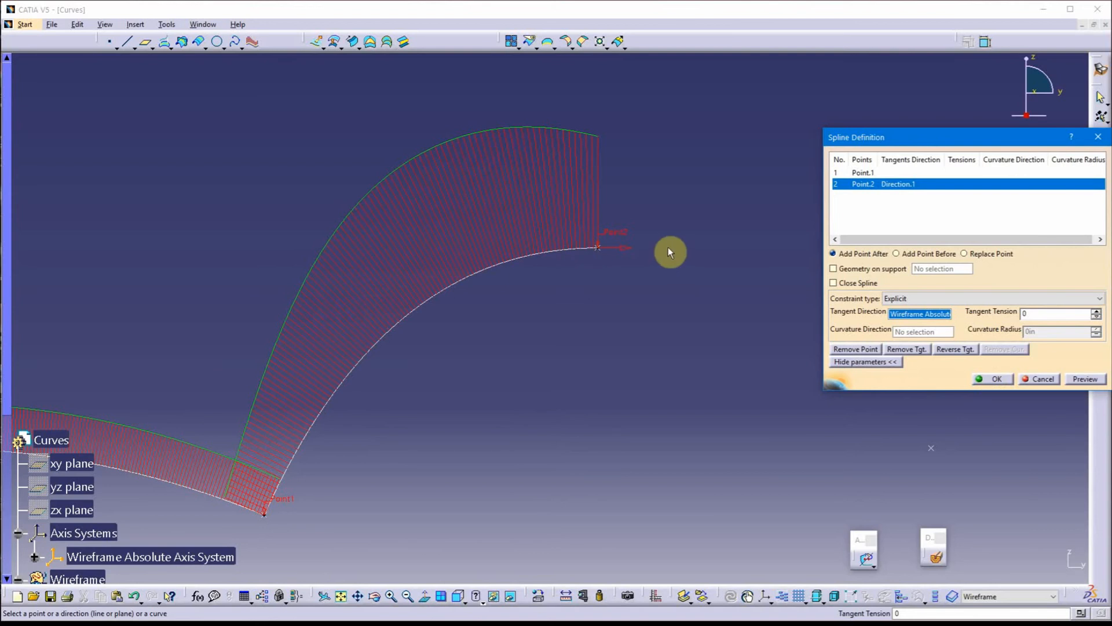
middle_drag(605, 364, 1078, 145)
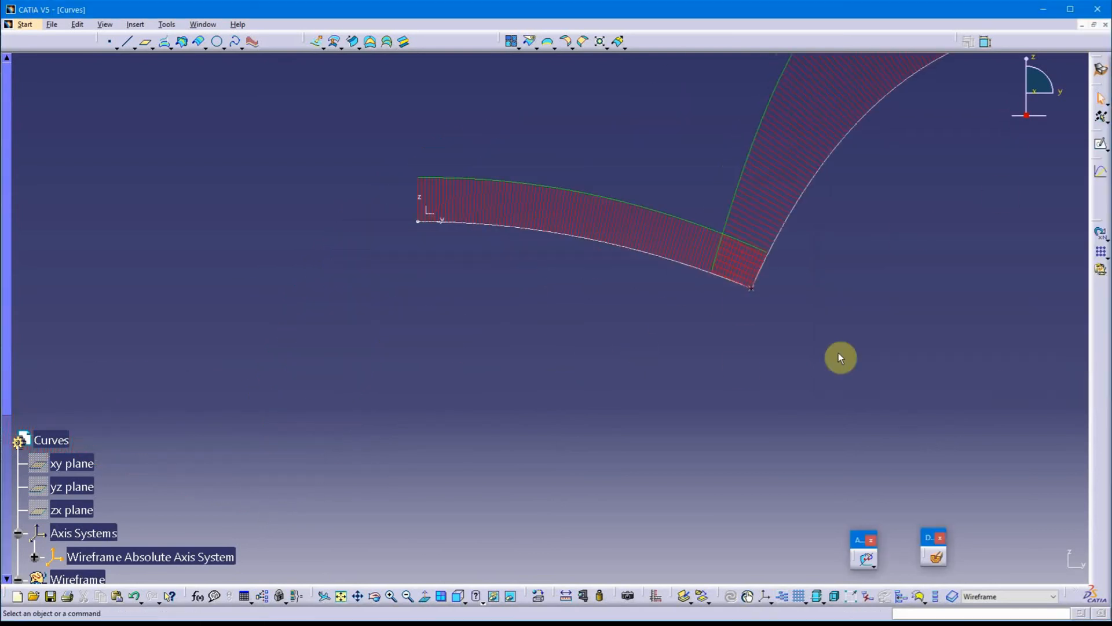
Examine the porcupine curvature combs where the two splines meet at Point.1
middle_drag(749, 299, 589, 333)
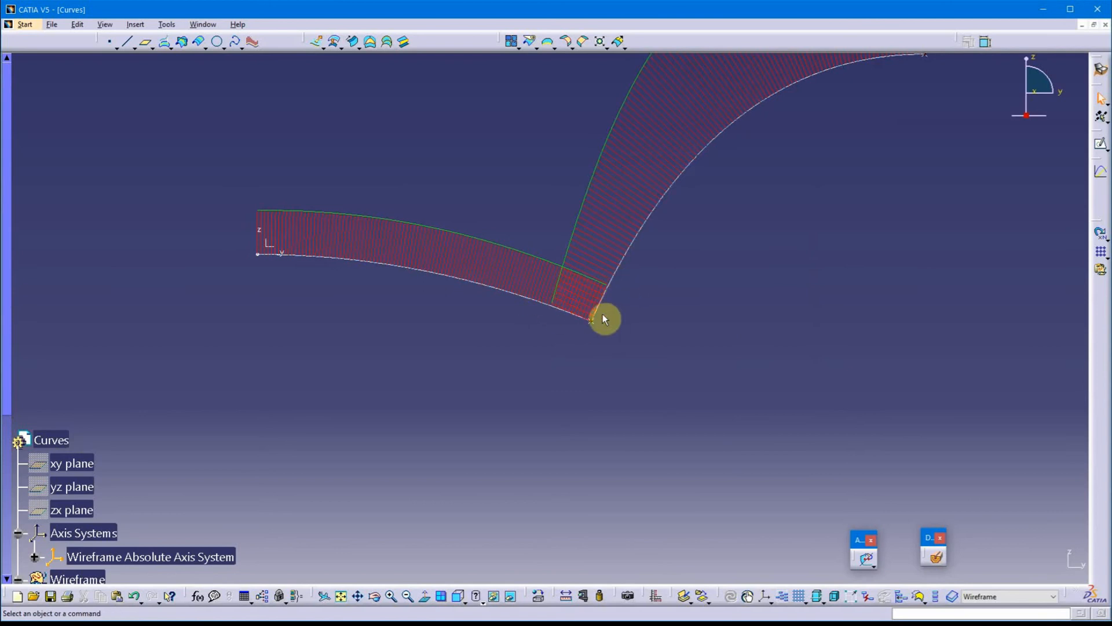
middle_drag(599, 331, 601, 302)
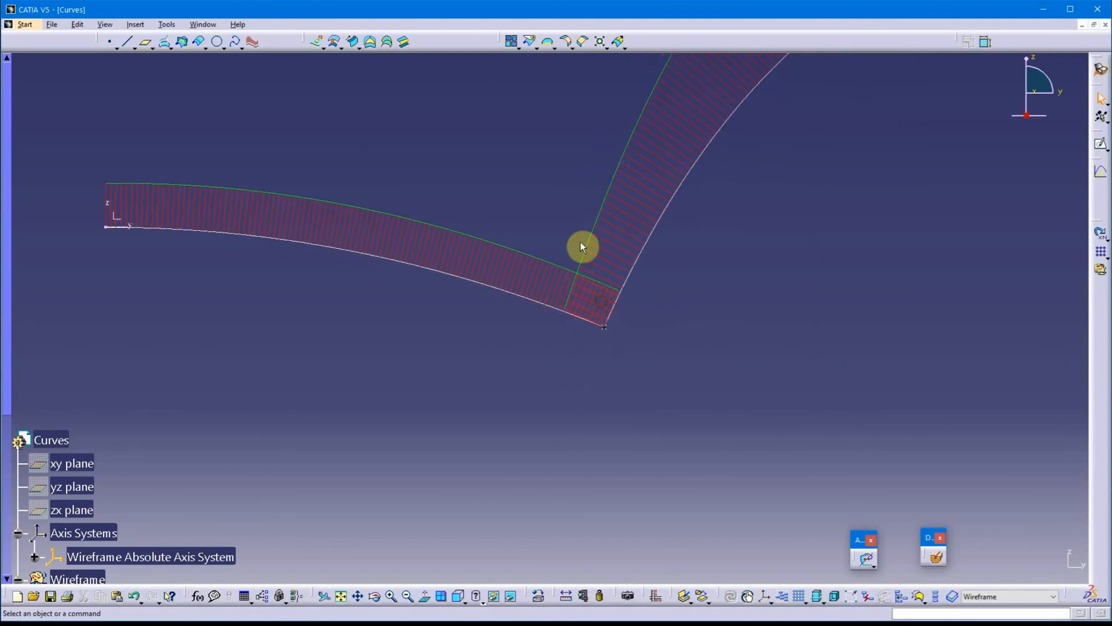
middle_drag(623, 341, 394, 246)
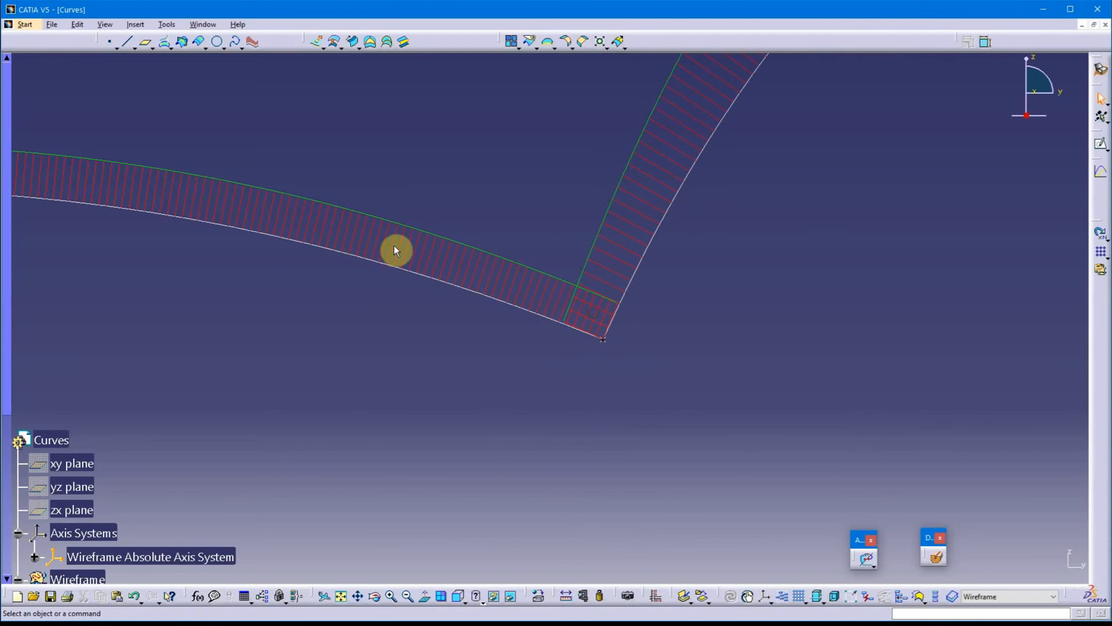
scroll(502, 363, up, 1)
middle_drag(502, 363, 492, 405)
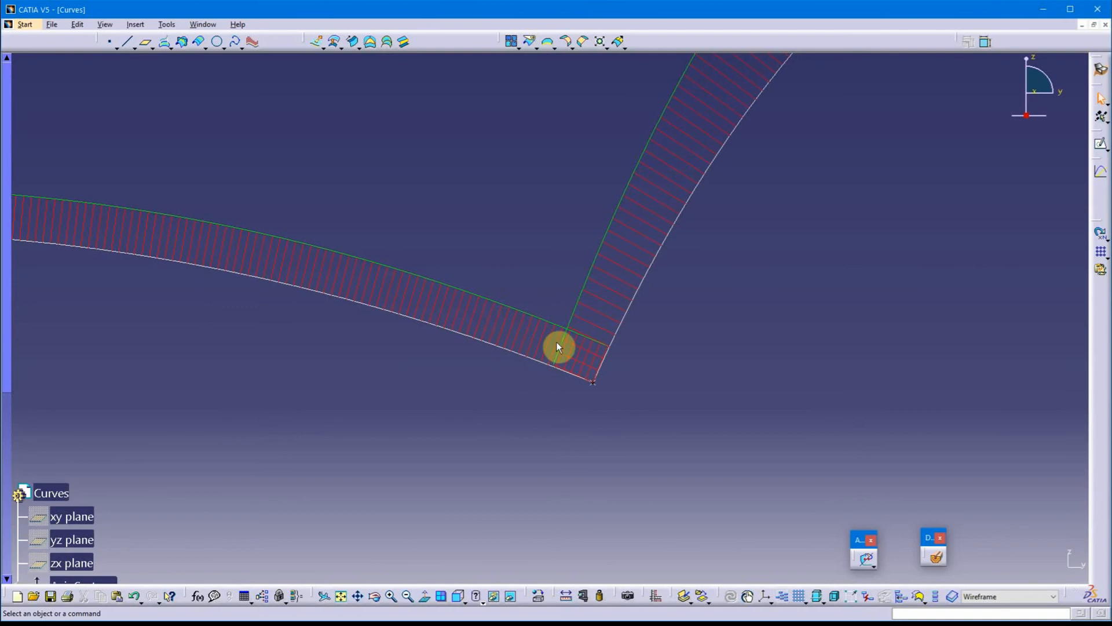
middle_drag(499, 397, 456, 351)
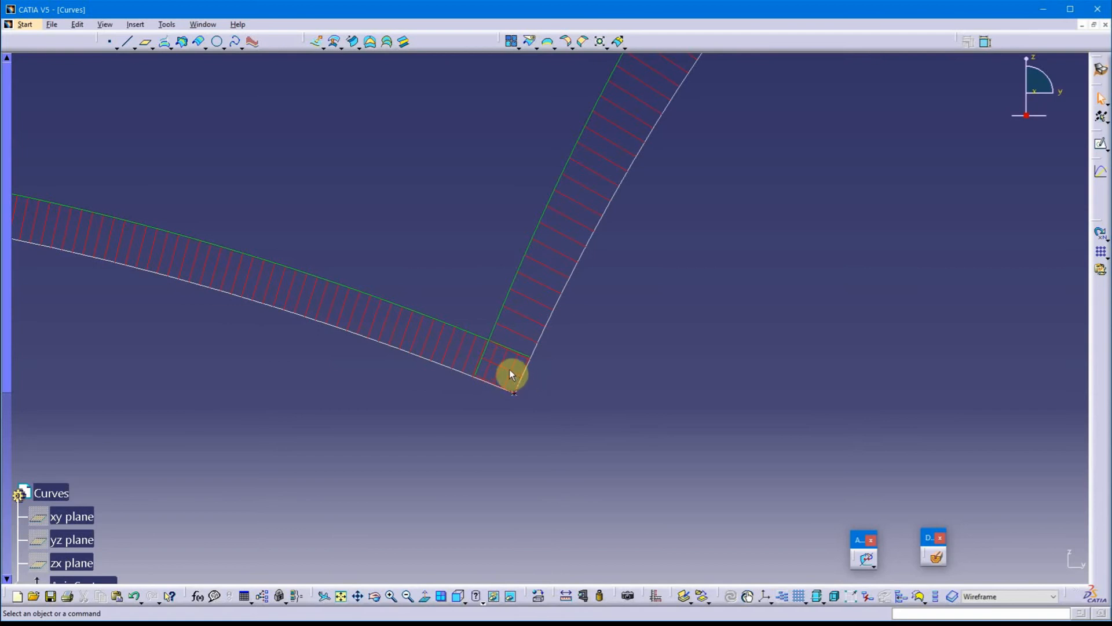
mouse_move(544, 395)
middle_down()
mouse_move(666, 303)
mouse_move(642, 461)
mouse_move(643, 340)
mouse_move(659, 421)
mouse_move(658, 332)
mouse_move(643, 434)
mouse_move(469, 366)
mouse_move(494, 340)
mouse_move(499, 392)
mouse_move(397, 363)
mouse_move(397, 350)
middle_up()
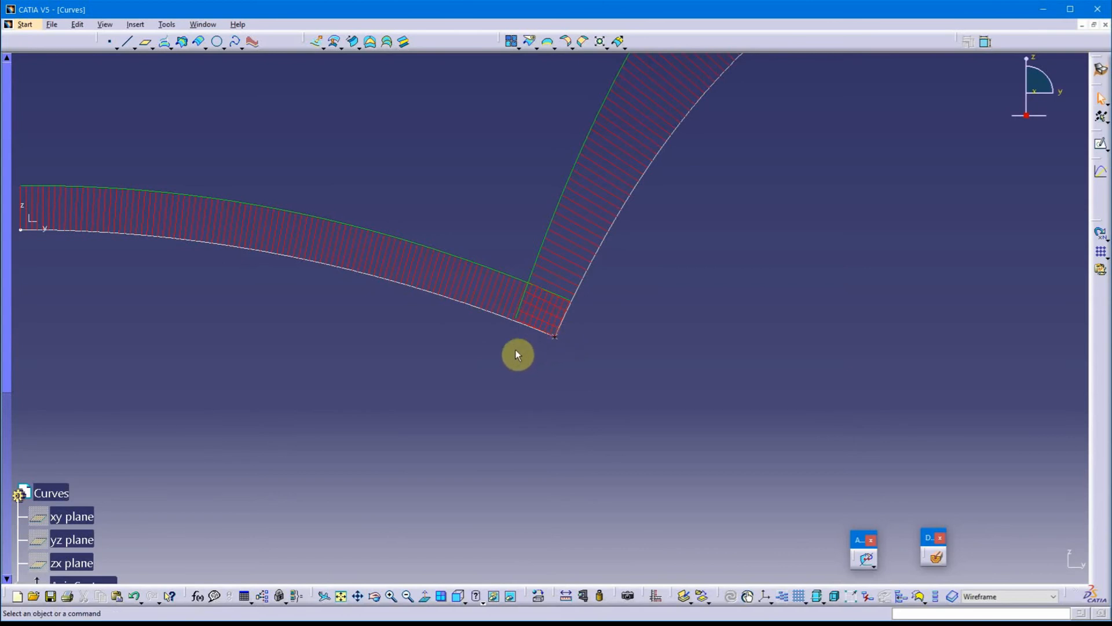
middle_drag(384, 338, 426, 336)
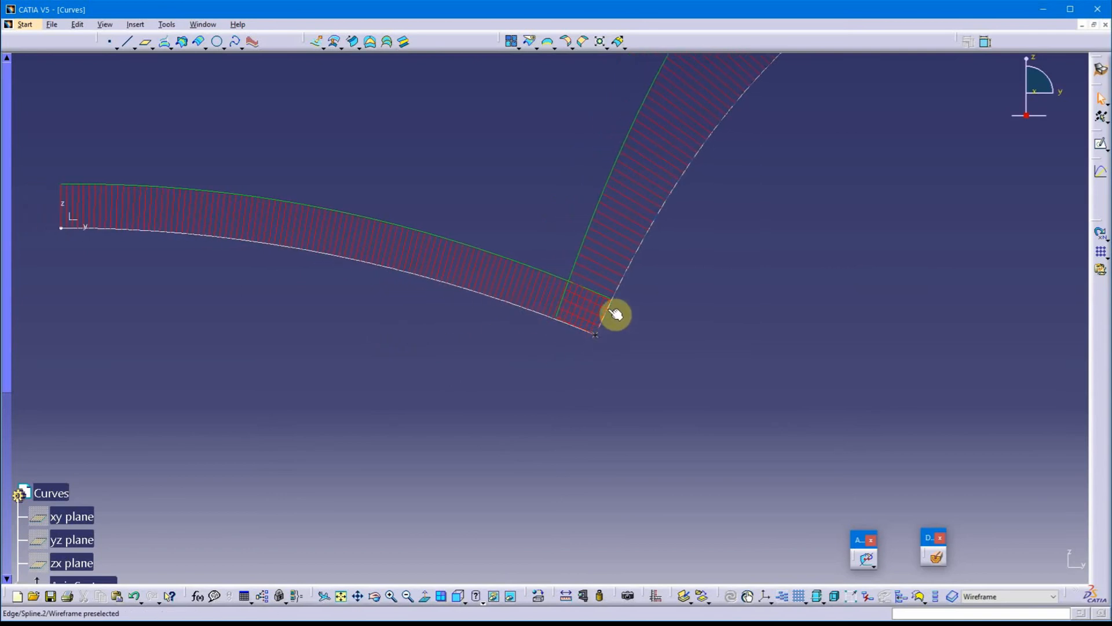
Constrain the Point.1-to-Point.2 spline at Point.1 From curve, with Spline.3 as element and Tangency continuity, and accept it
middle_drag(607, 347, 579, 324)
middle_drag(613, 257, 601, 380)
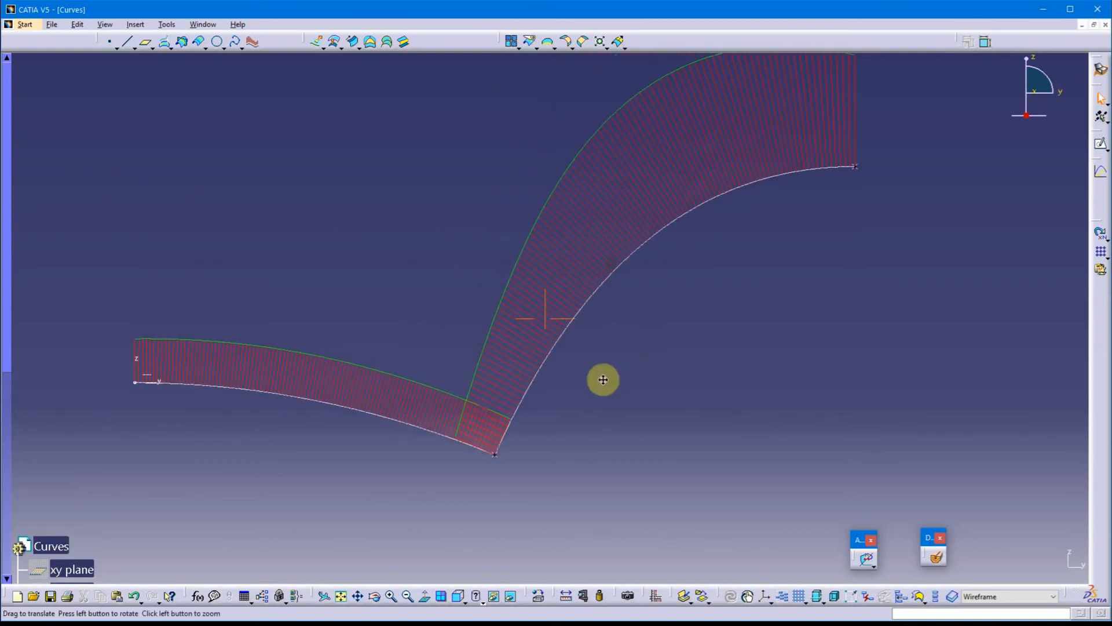
double_click(585, 316)
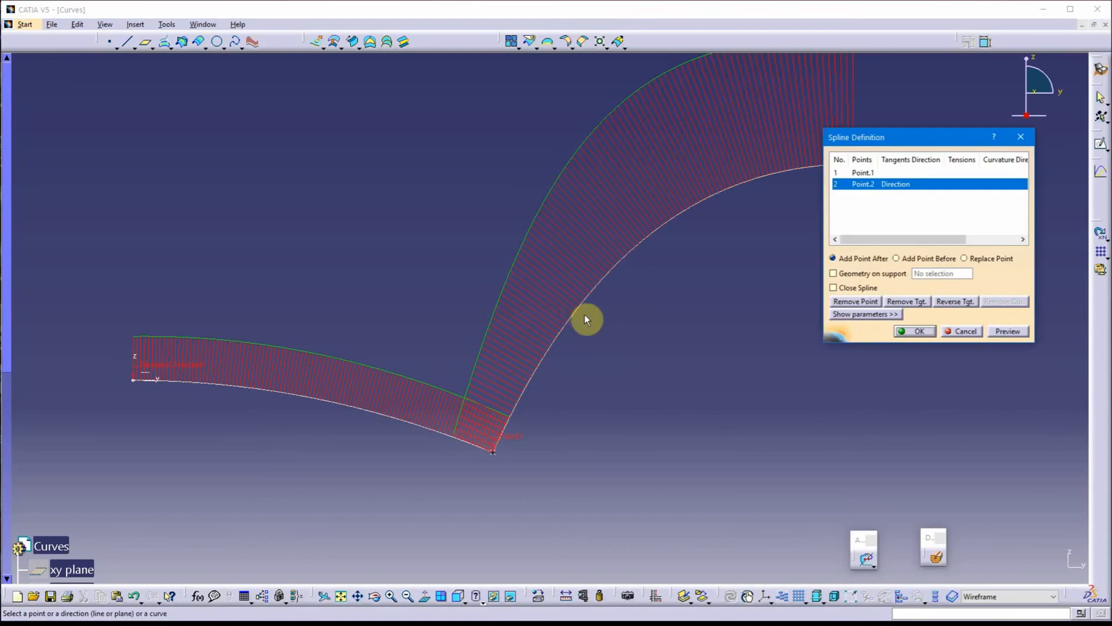
middle_drag(586, 318, 678, 264)
click(880, 173)
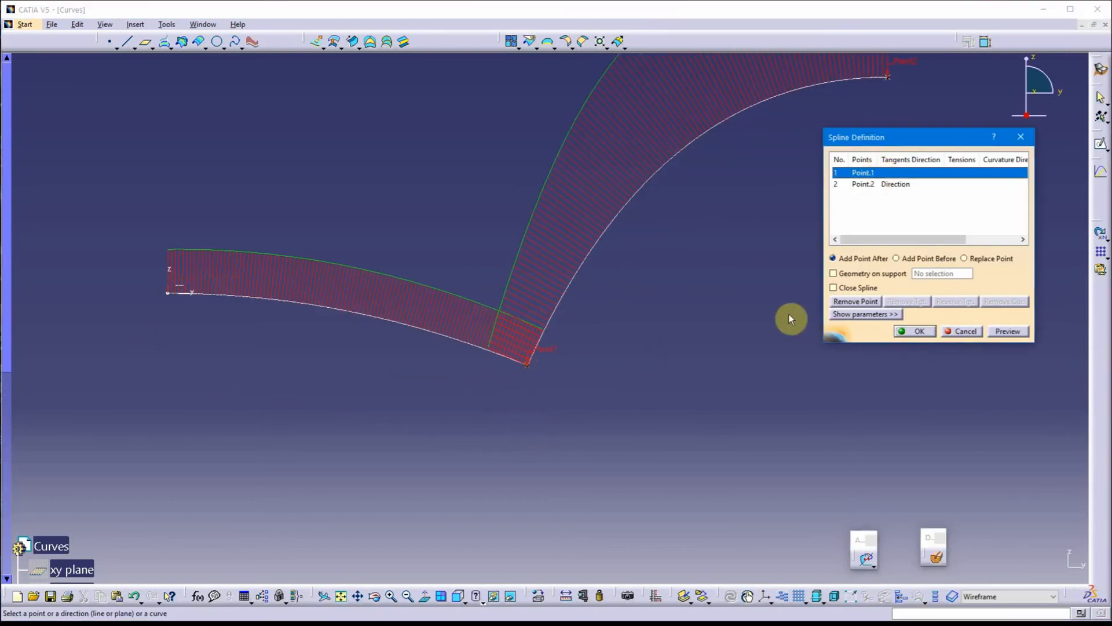
click(881, 314)
click(920, 299)
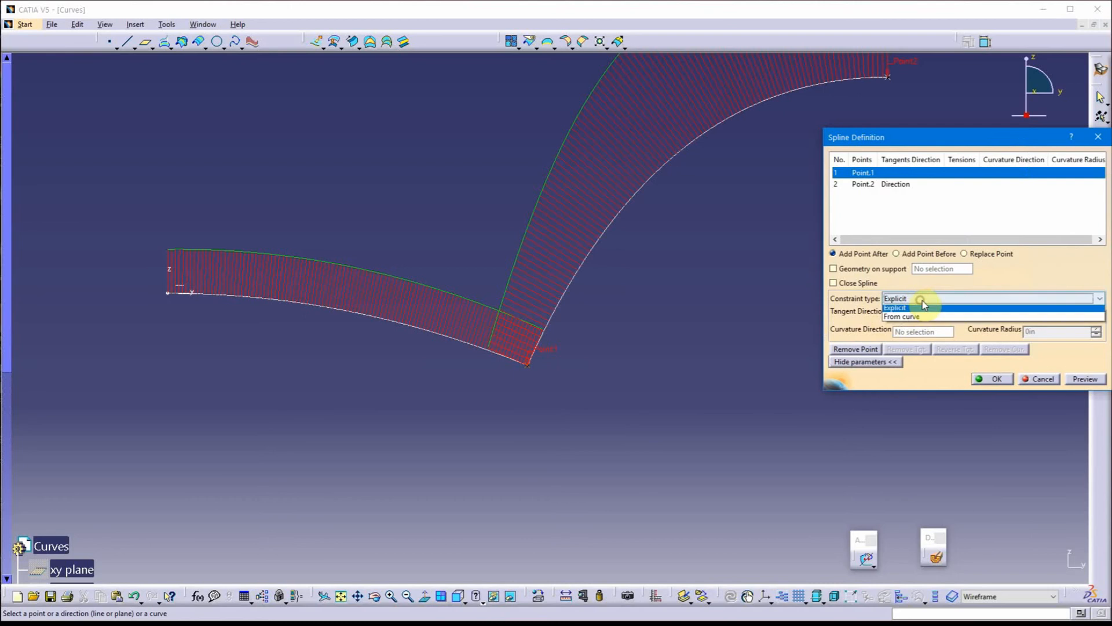
click(921, 316)
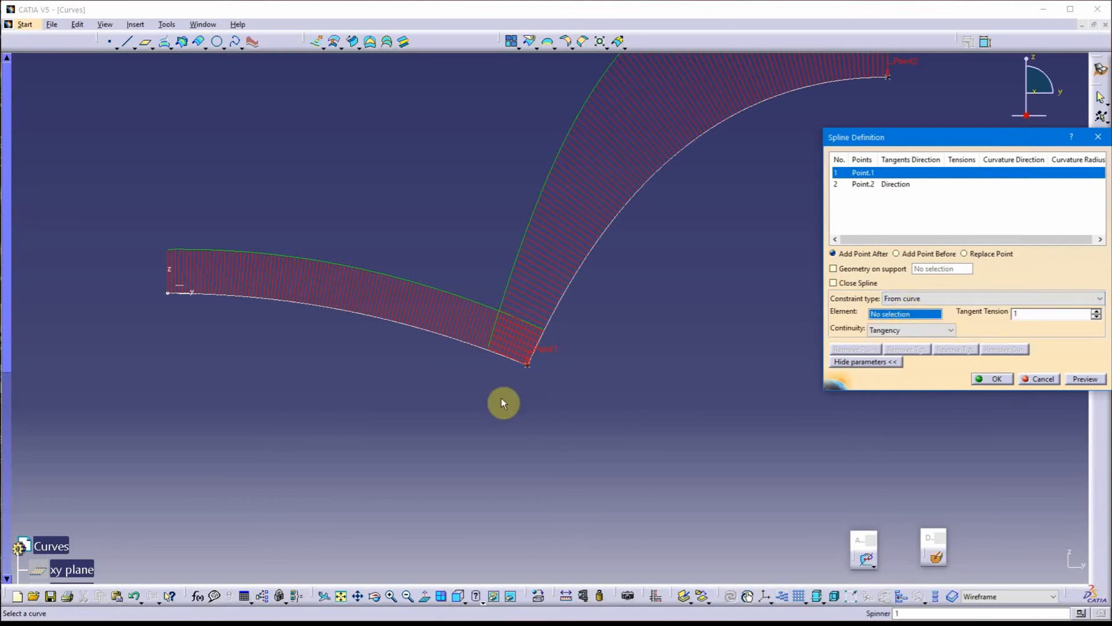
click(463, 346)
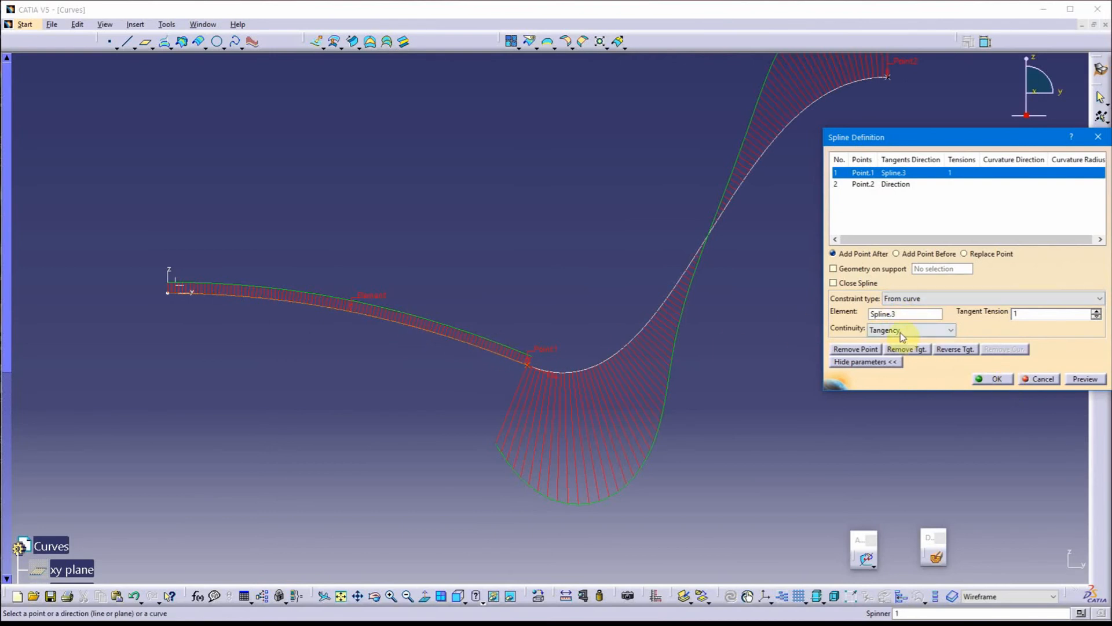
click(994, 378)
Set the amplitude of Porcupine Curvature Analysis.3, which covers both splines, to 3 and accept it
middle_drag(371, 436, 467, 381)
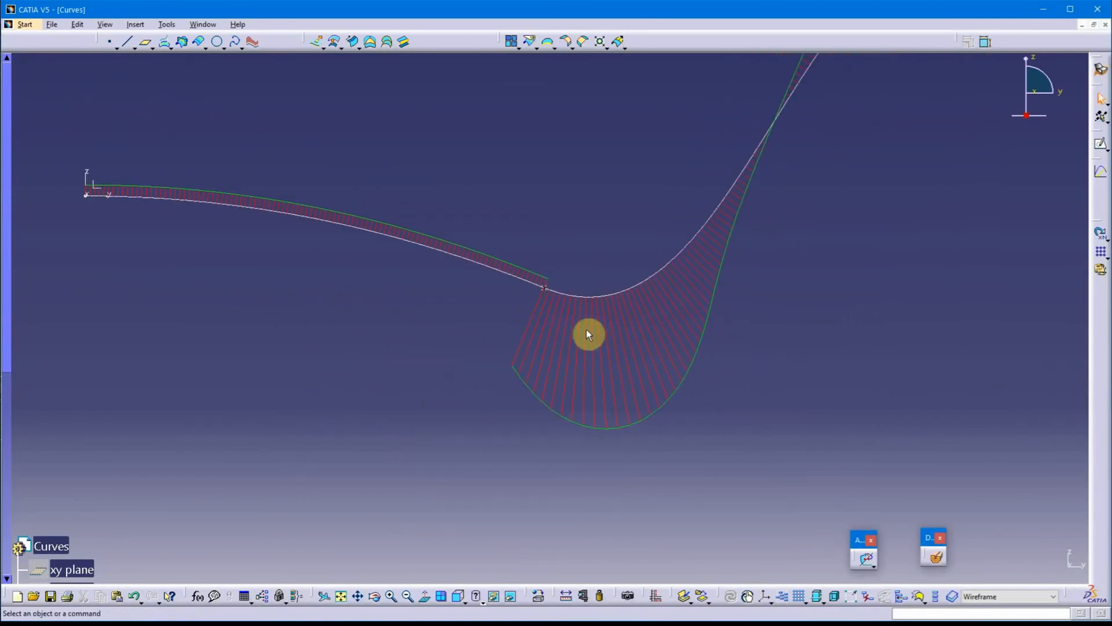
scroll(126, 549, down, 10)
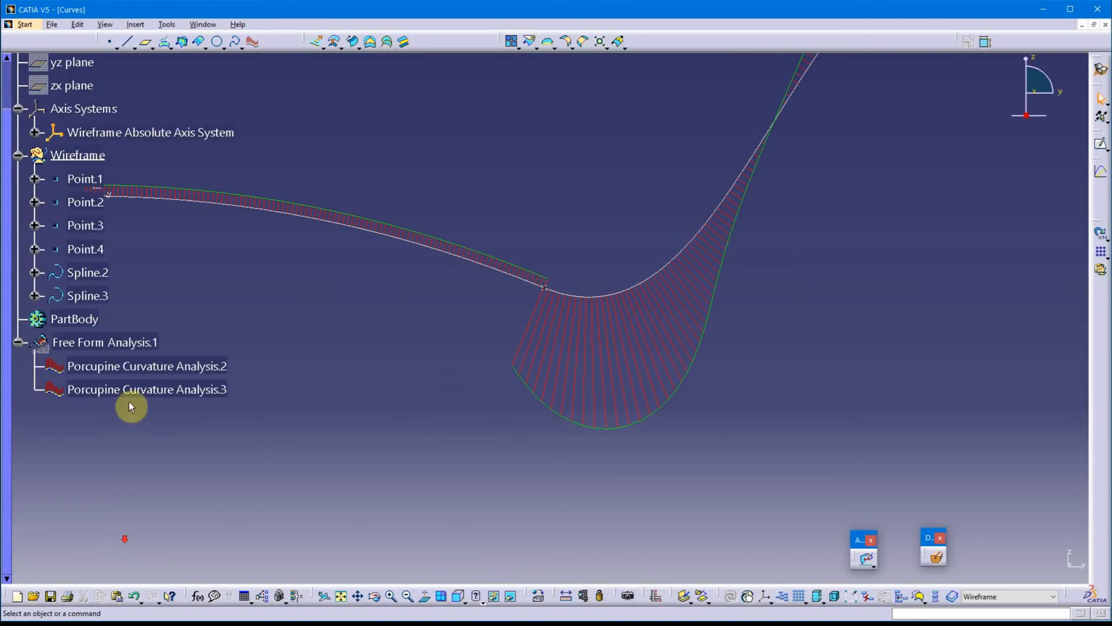
double_click(138, 389)
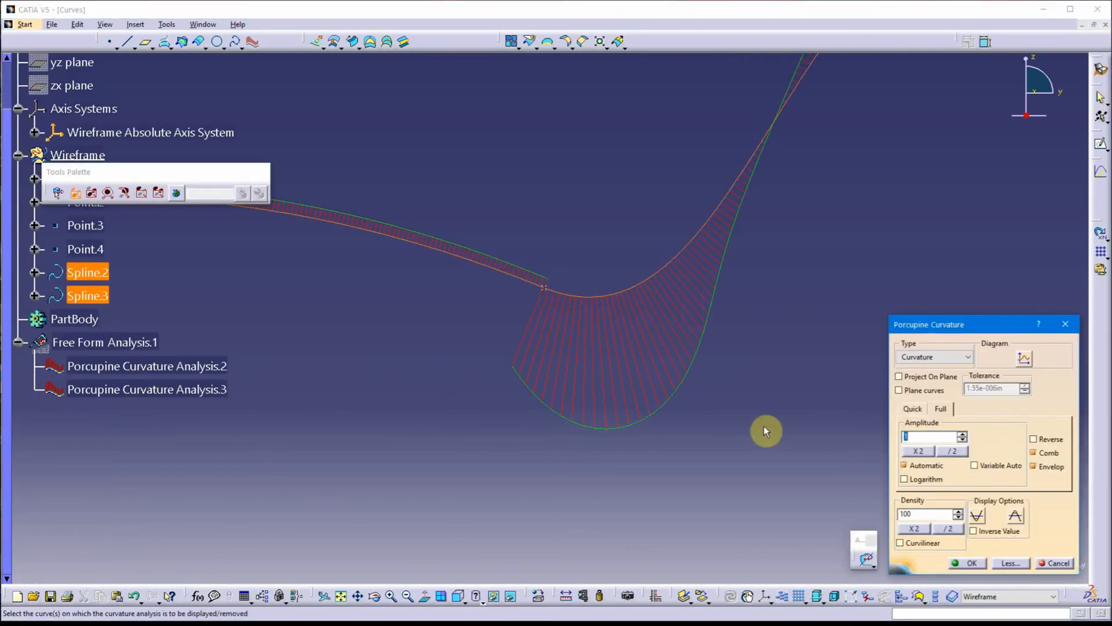
click(961, 434)
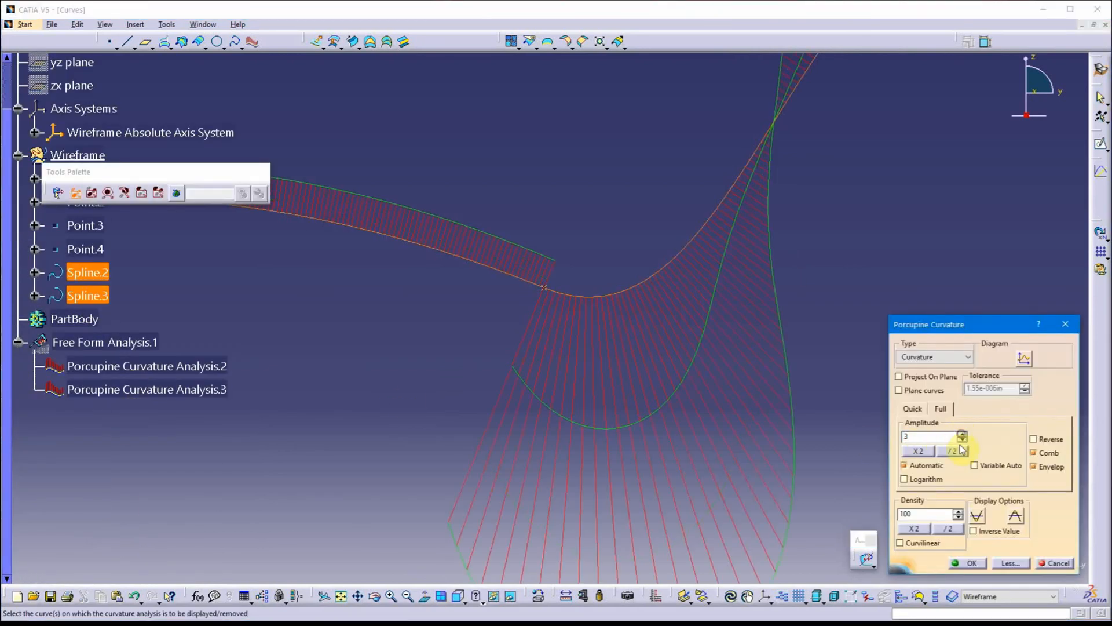
click(967, 562)
Delete Porcupine Curvature Analysis.2 and examine the remaining combs at the tangent junction of the two splines
click(174, 366)
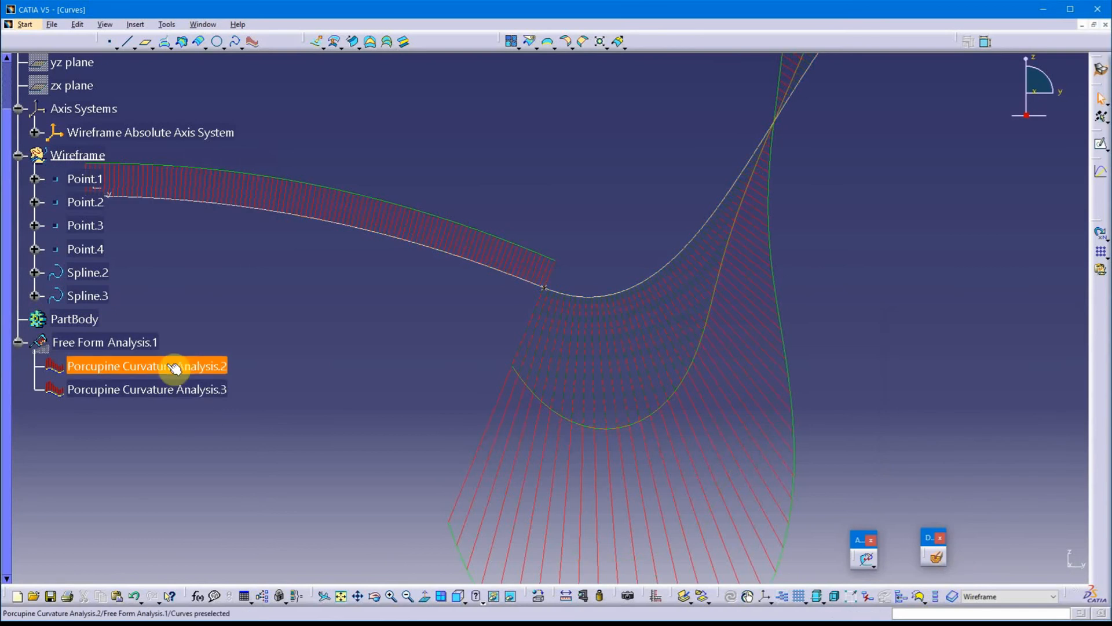
key(Delete)
middle_drag(401, 349, 498, 343)
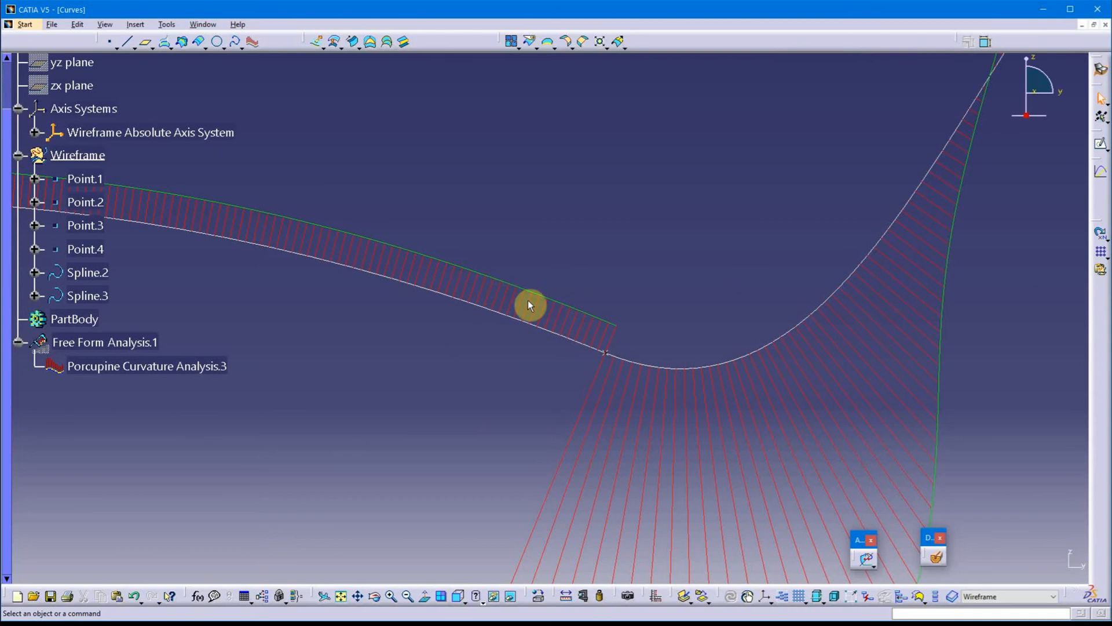
middle_drag(620, 394, 547, 382)
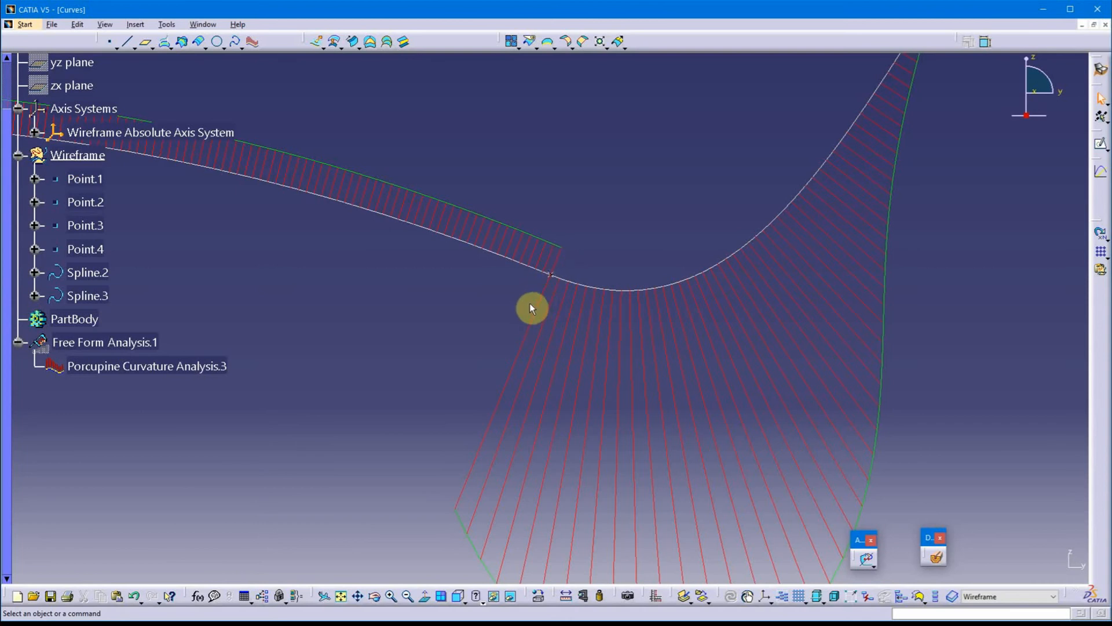
middle_drag(531, 303, 558, 338)
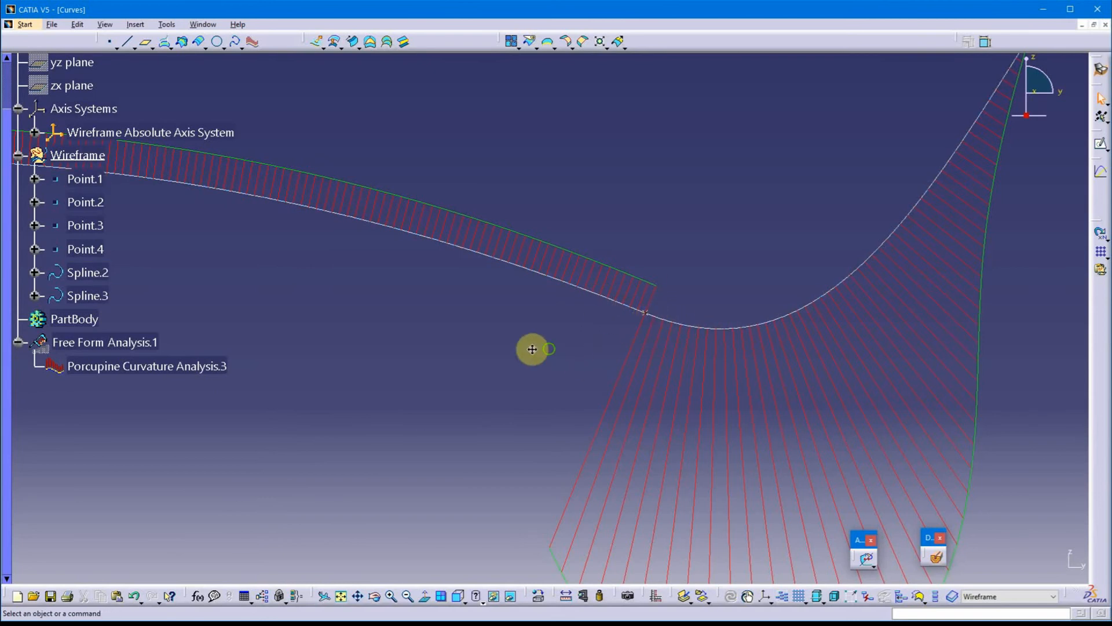
middle_drag(532, 348, 579, 316)
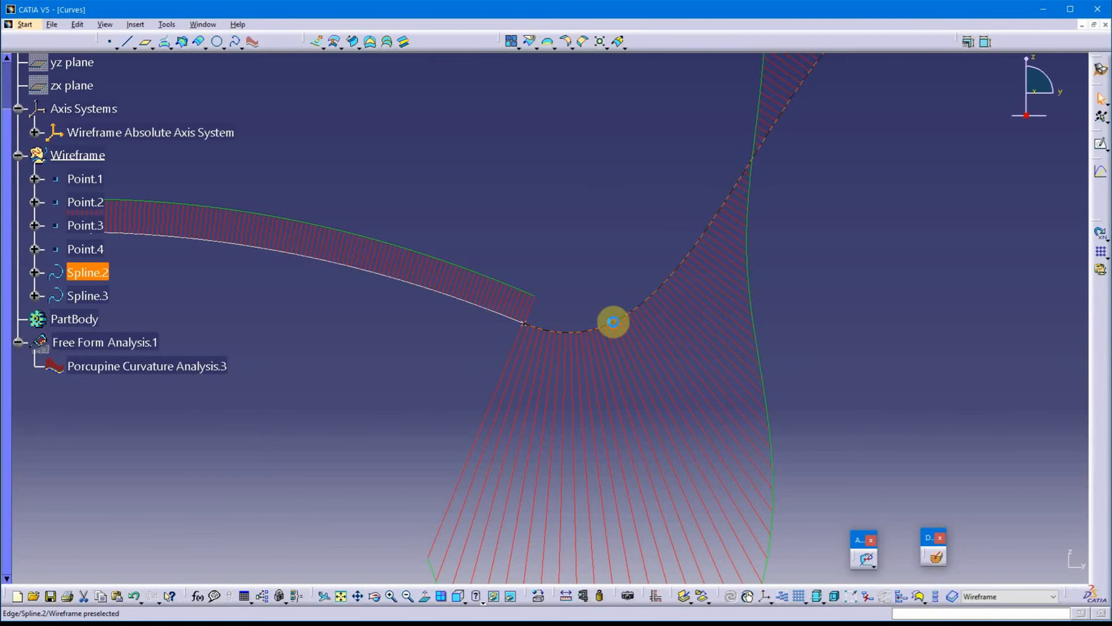
Change the Point.1 continuity of Spline.2 with Spline.3 to Curvature and accept the spline
double_click(613, 321)
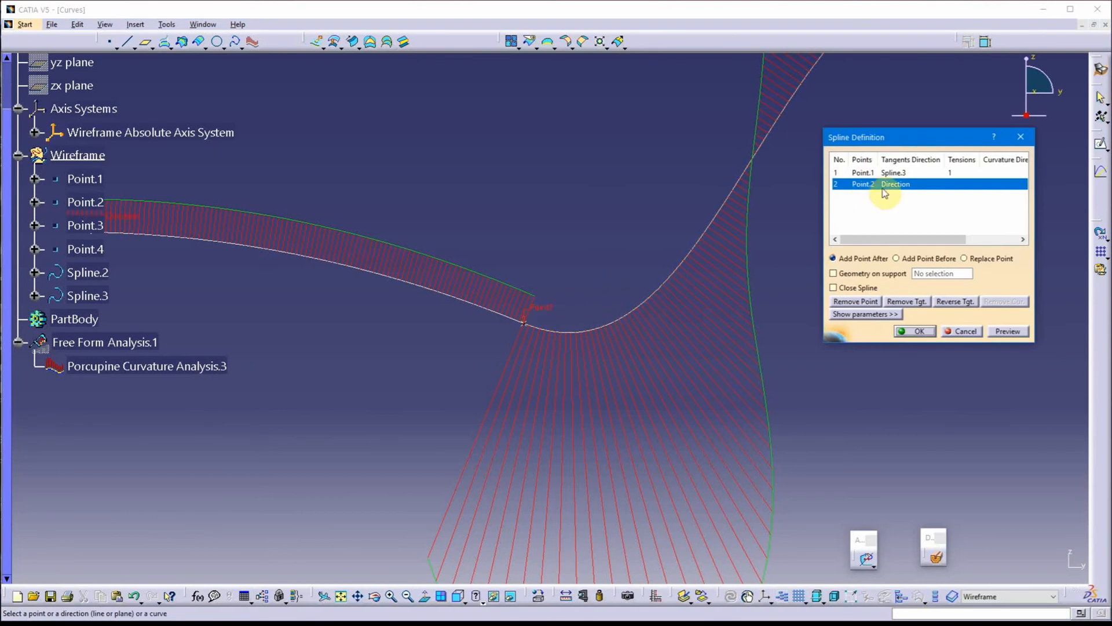
click(863, 172)
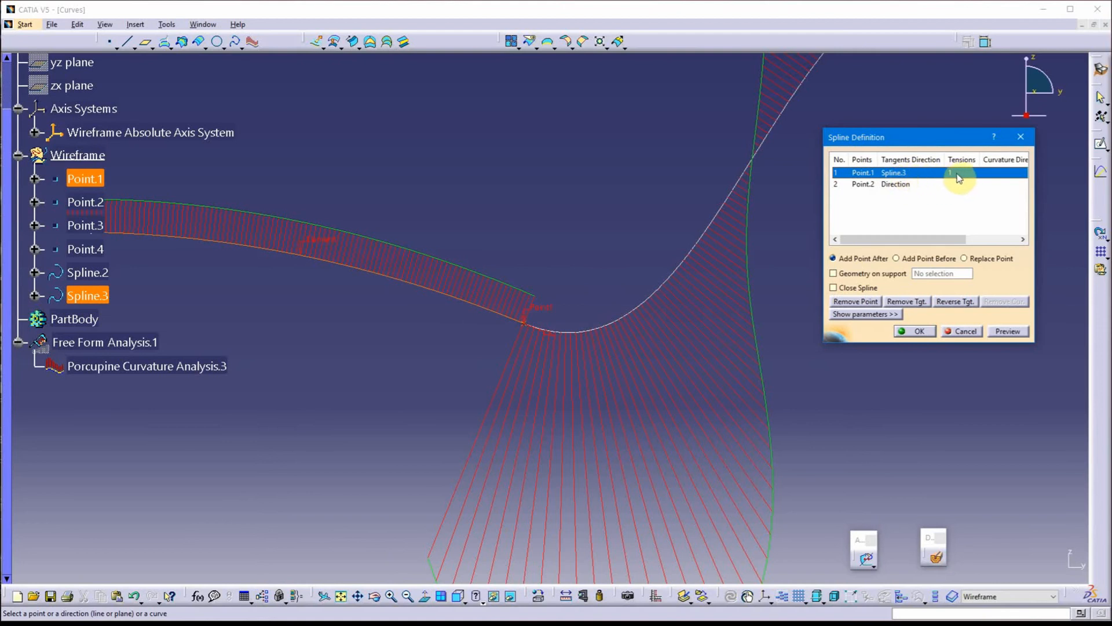
click(868, 314)
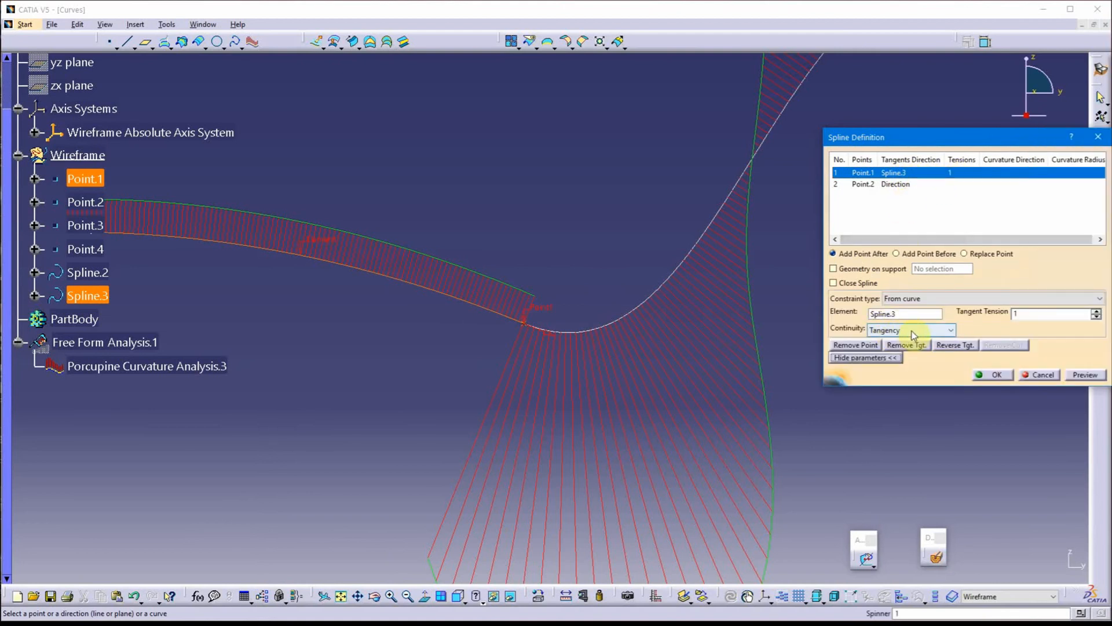
click(950, 330)
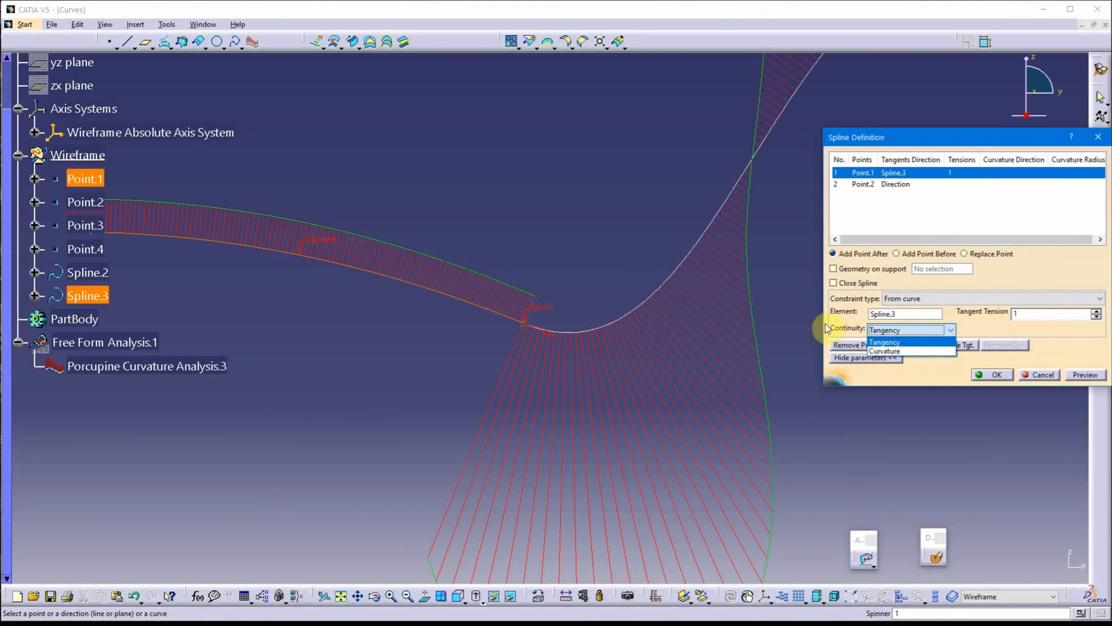
click(1040, 270)
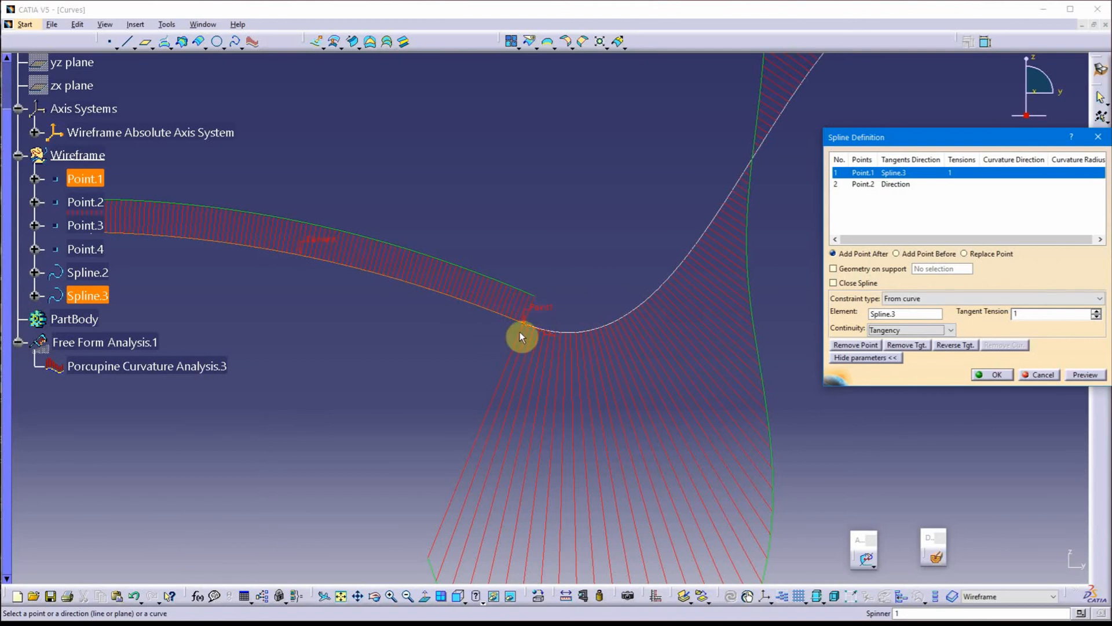
click(942, 331)
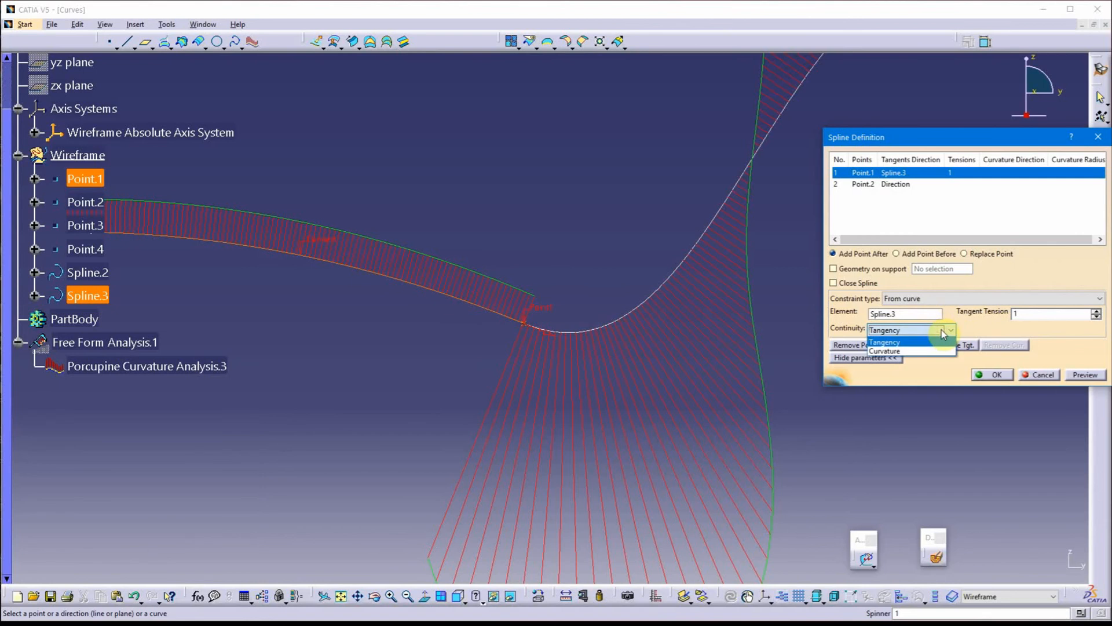
click(921, 351)
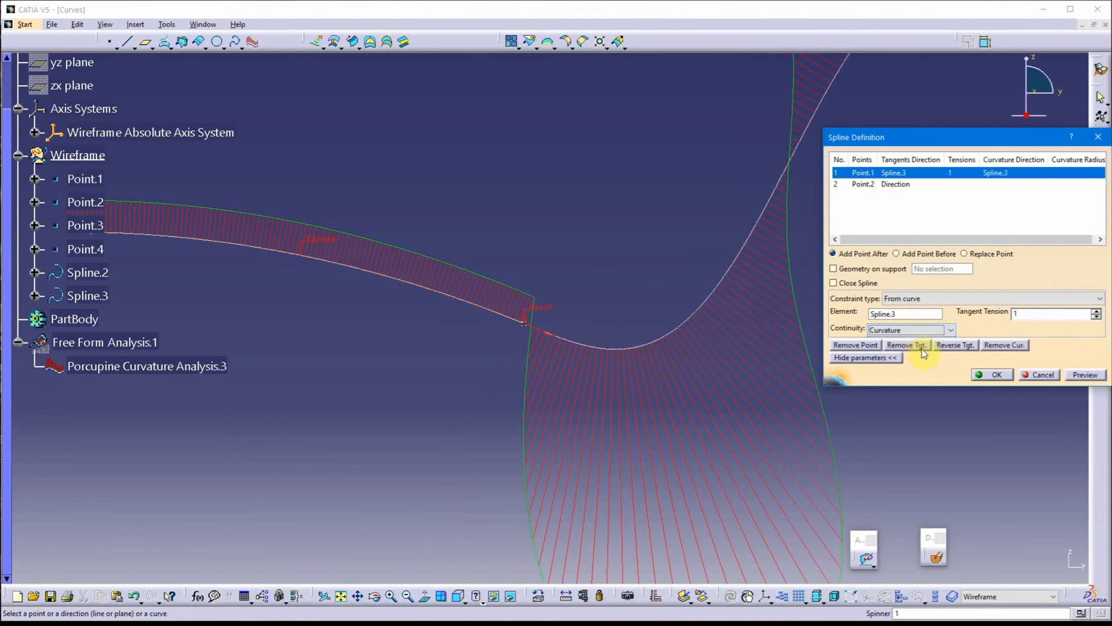
click(994, 375)
click(995, 376)
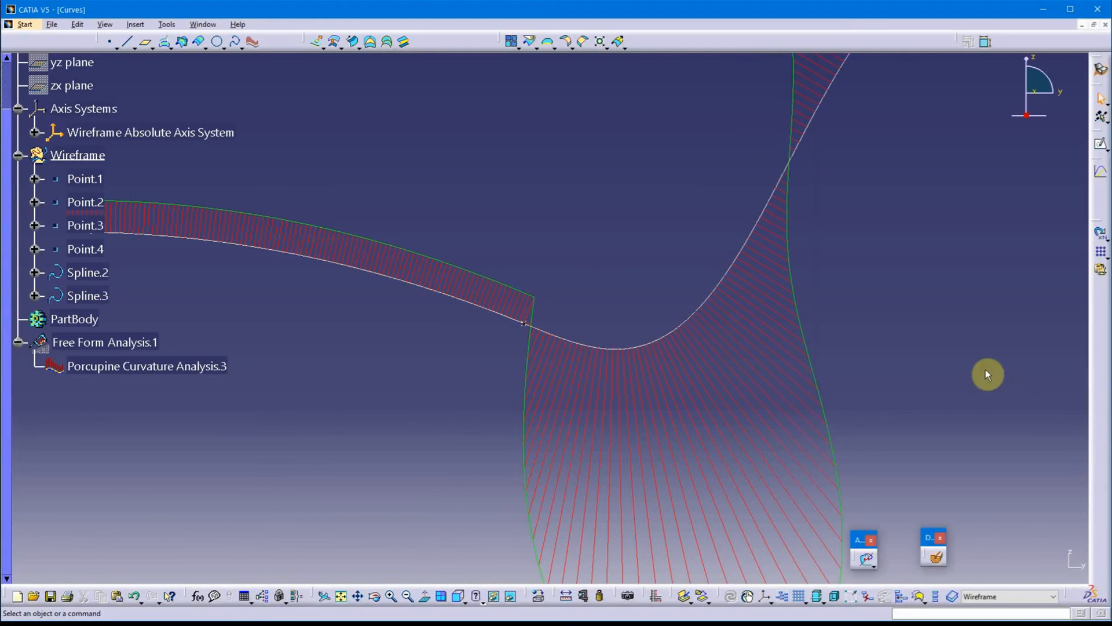
Examine the porcupine curvature combs of both splines around their curvature-continuous junction at Point.1
middle_drag(375, 380, 373, 305)
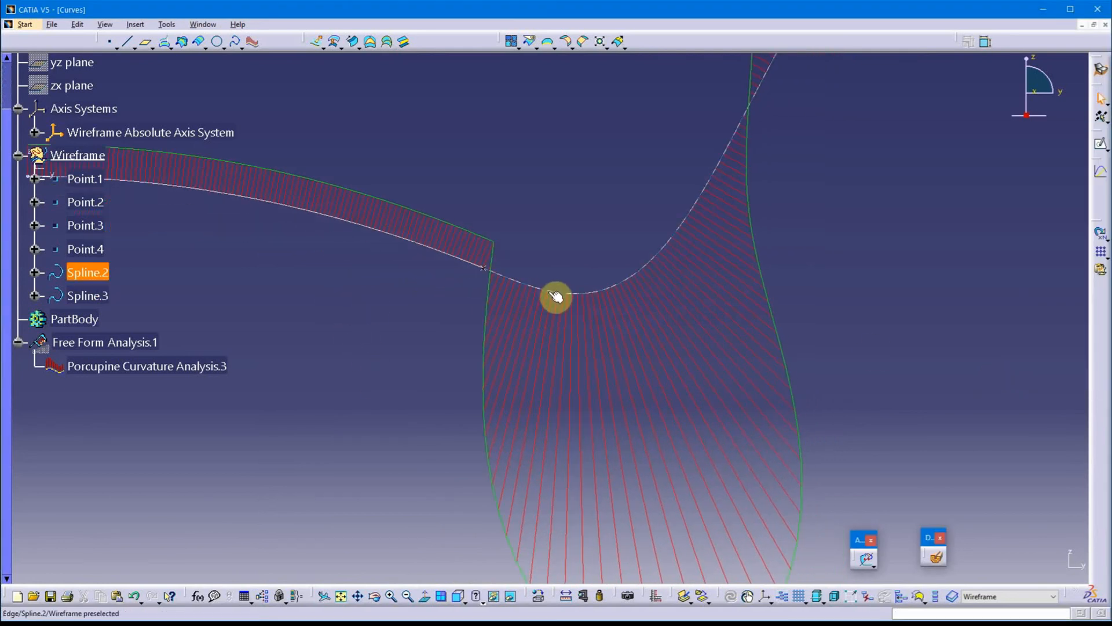
middle_drag(558, 293, 615, 311)
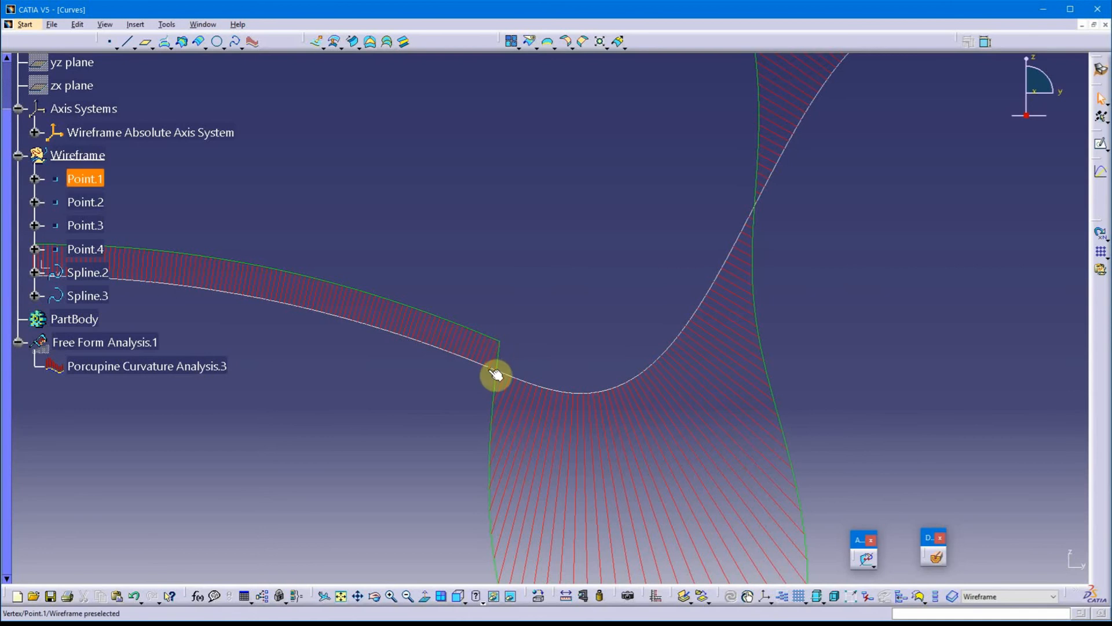
middle_drag(512, 298, 546, 189)
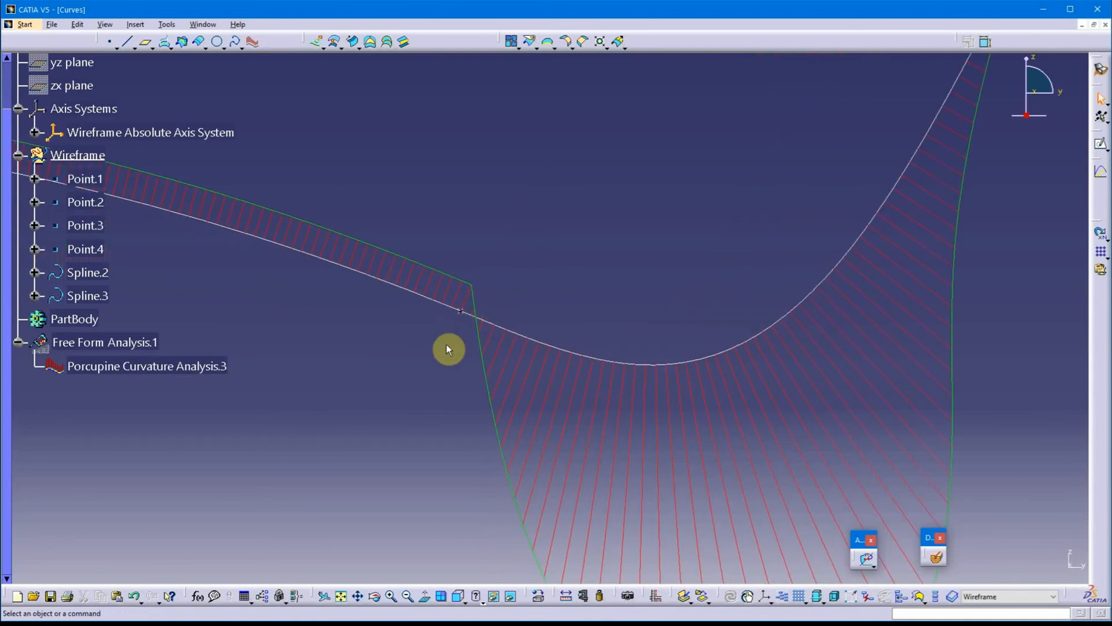
middle_drag(441, 347, 538, 377)
scroll(548, 364, up, 1)
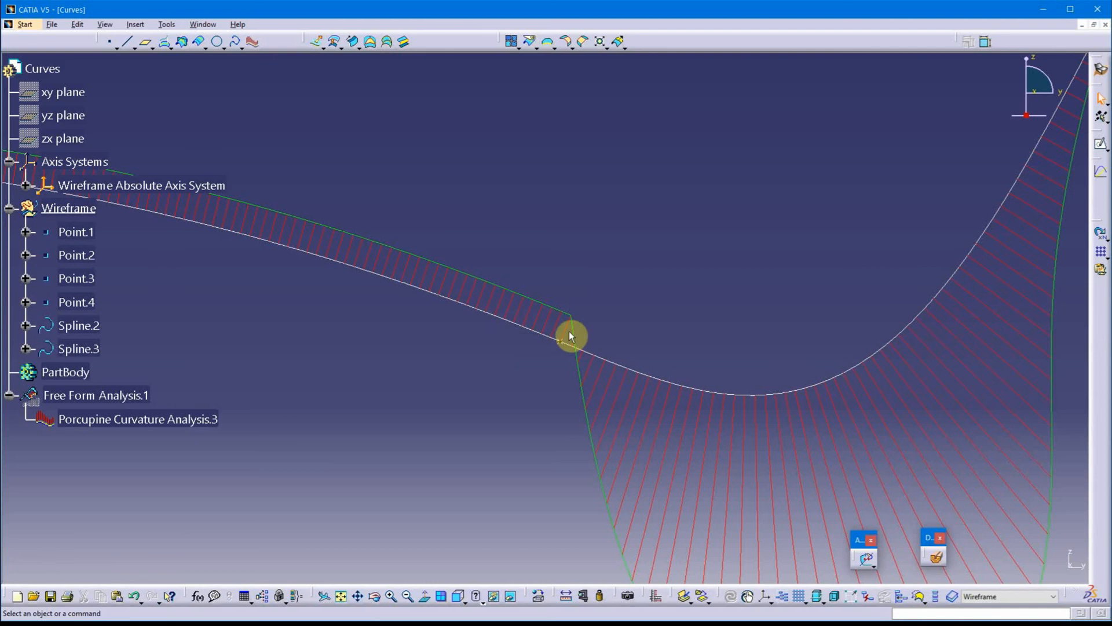
middle_drag(660, 311, 611, 340)
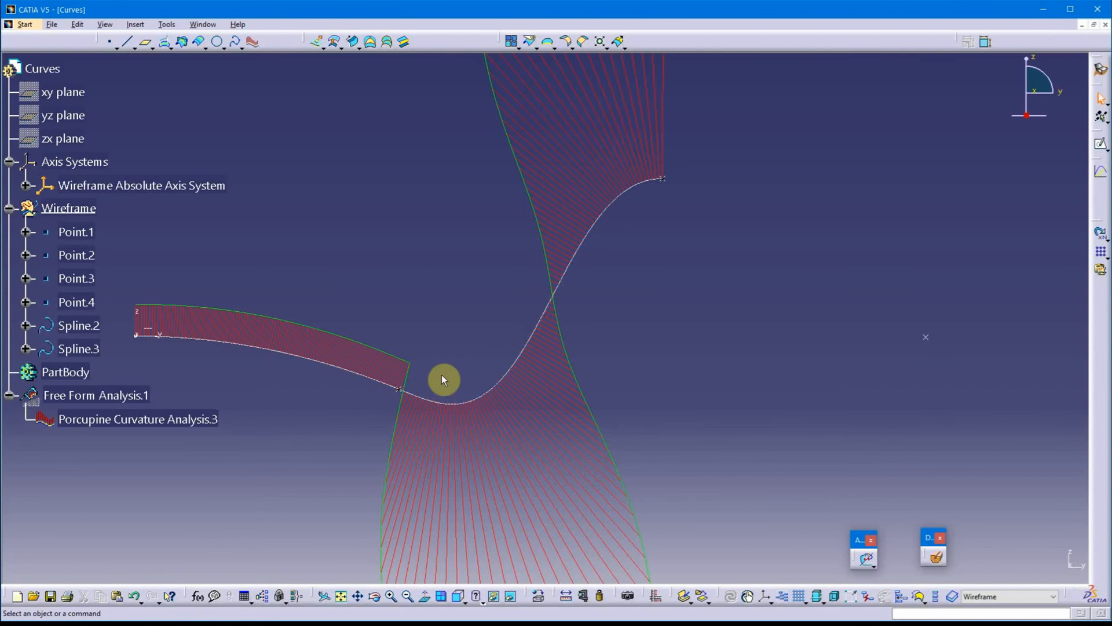
Remove the tangent direction at Point.2 of Spline.2 and accept the spline
middle_drag(659, 259, 690, 256)
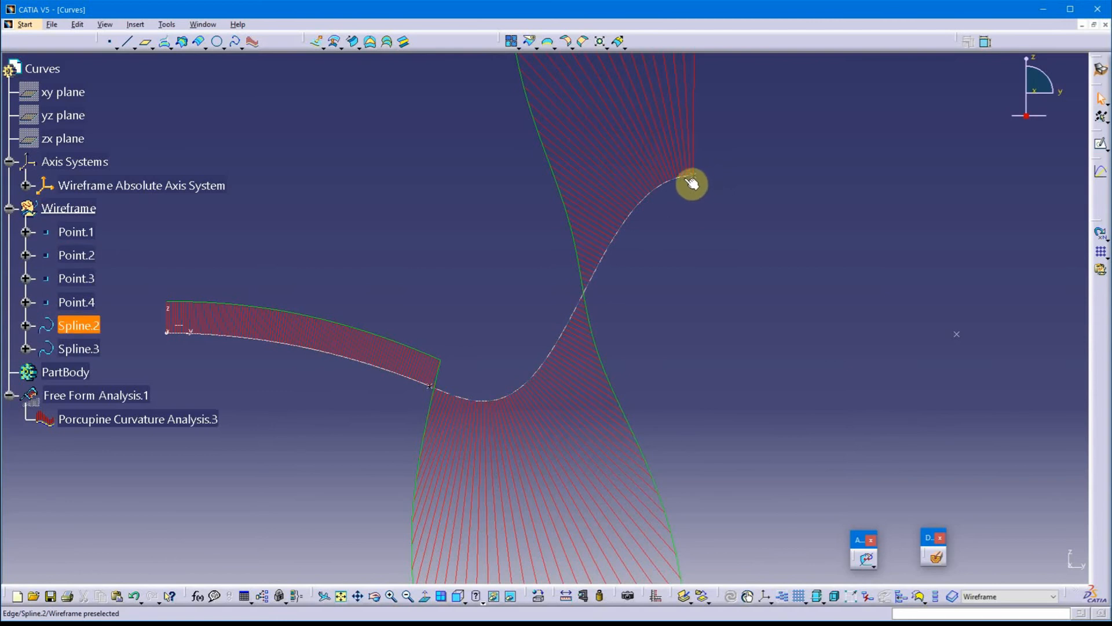
click(663, 192)
double_click(663, 191)
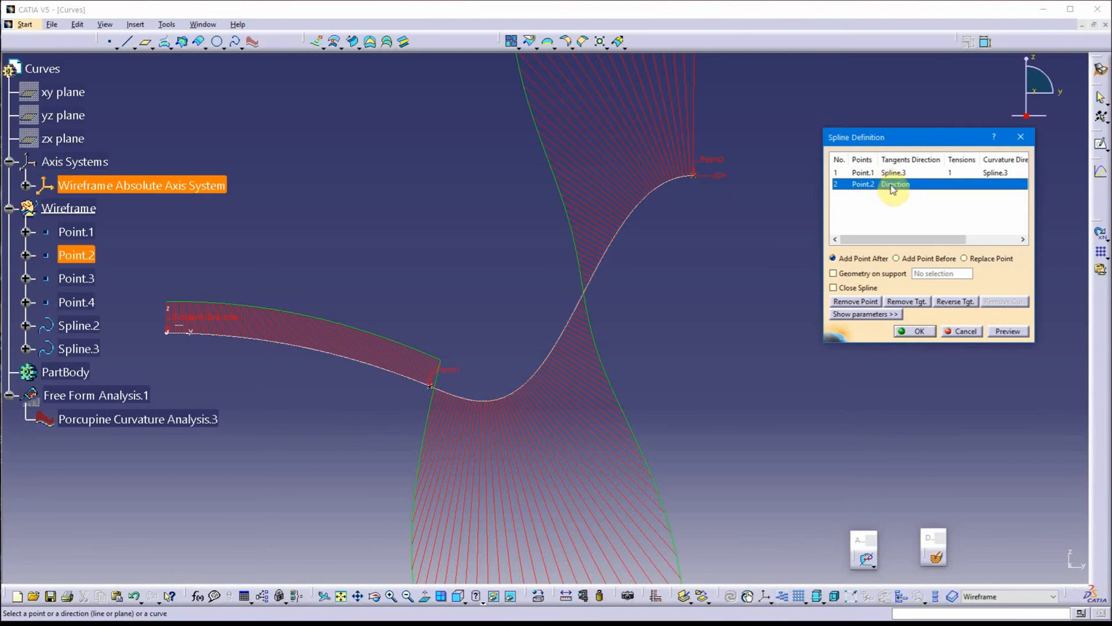
click(915, 301)
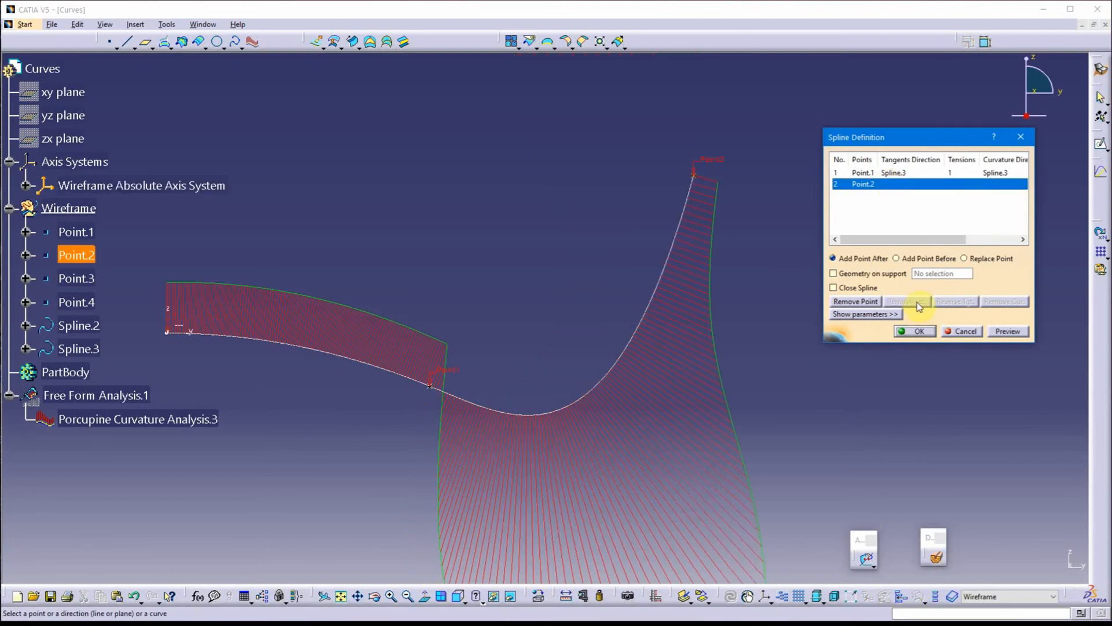
click(920, 333)
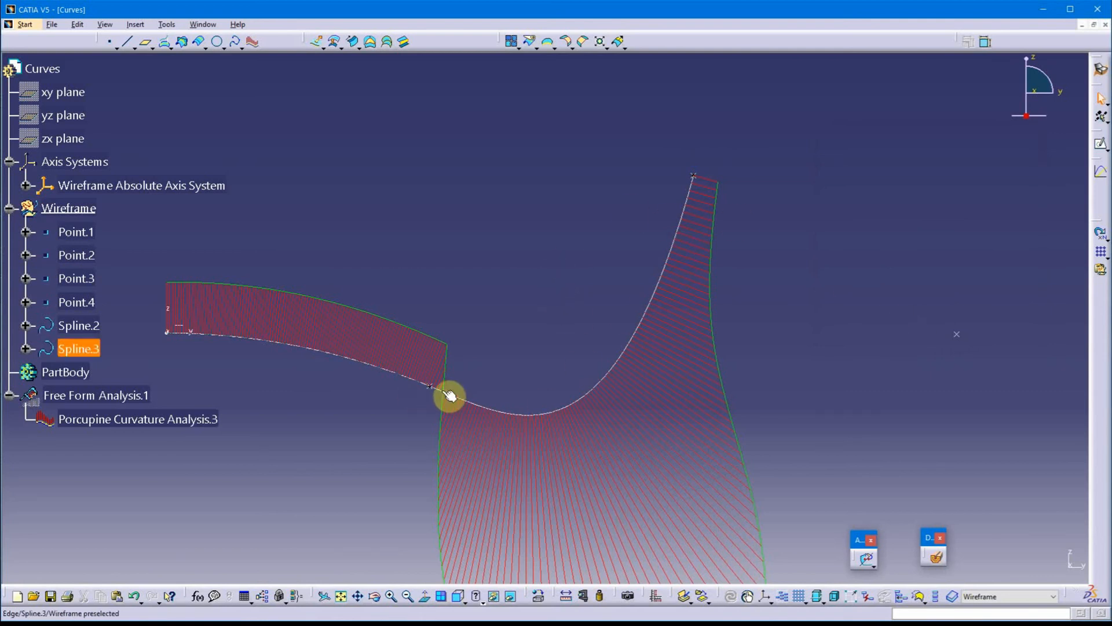
Change the Point.1 continuity of Spline.2 with Spline.3 to Tangency and accept the spline
double_click(643, 323)
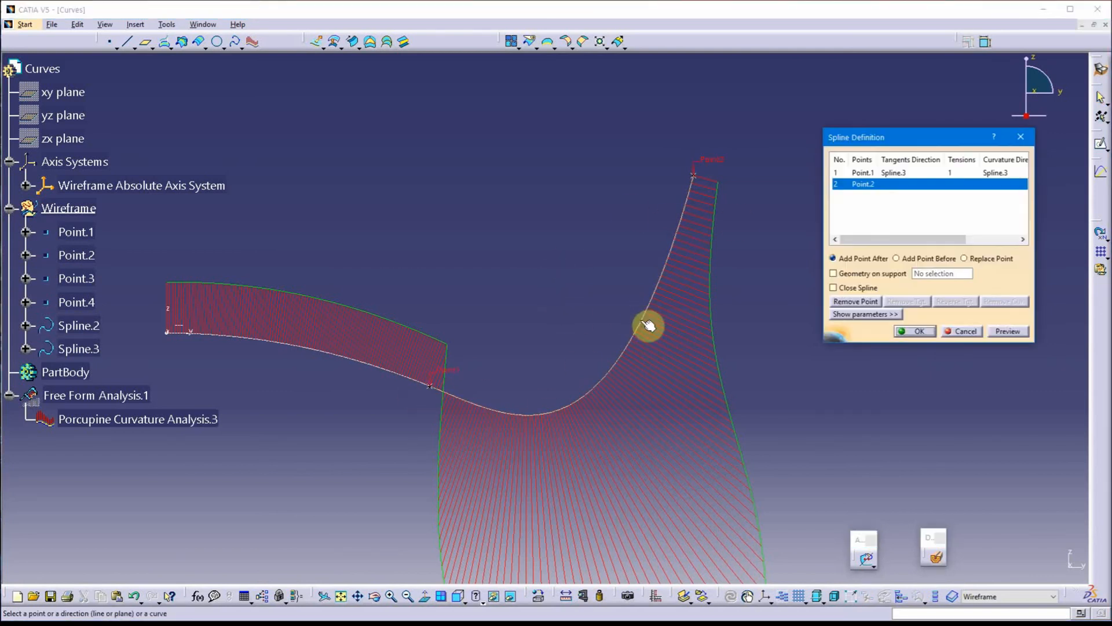
click(888, 174)
click(865, 314)
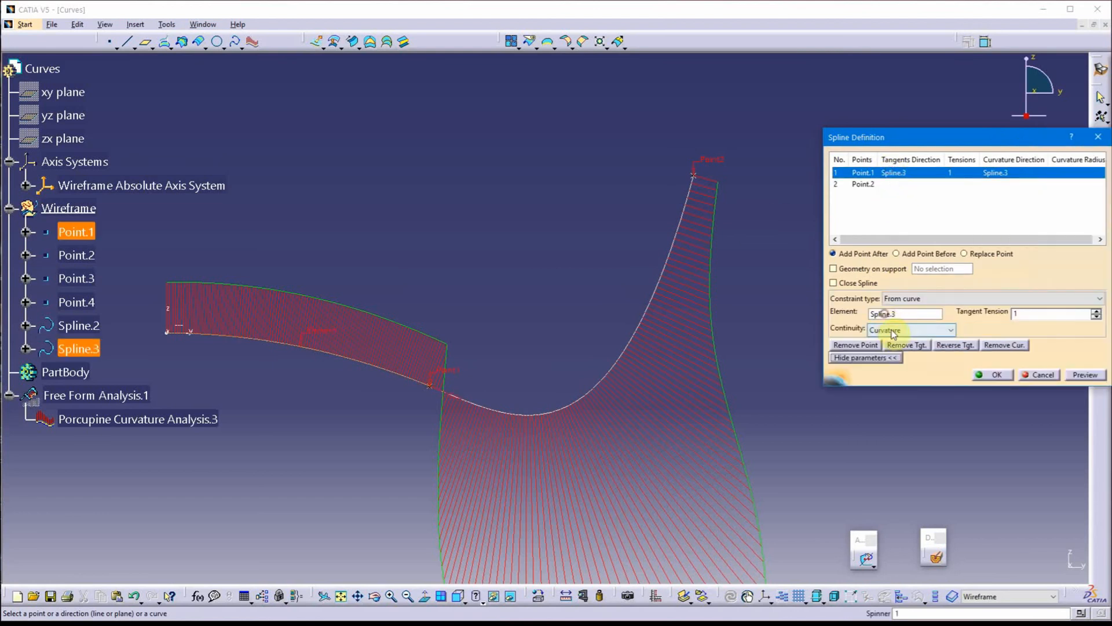
click(907, 329)
click(903, 342)
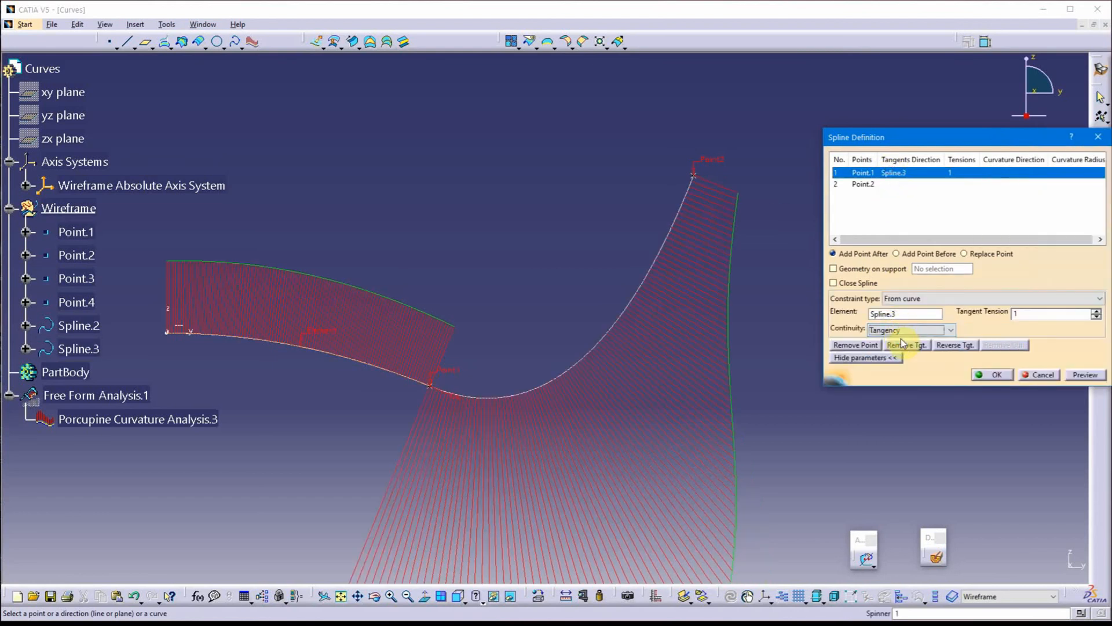
click(985, 374)
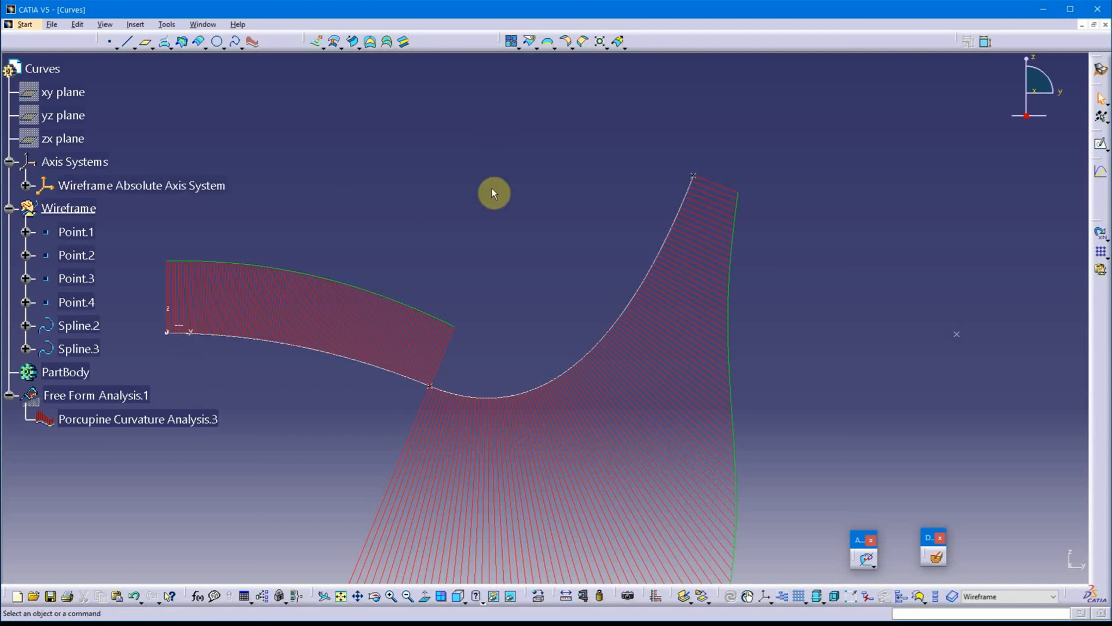
Reopen the definition of Spline.2 and set its Point.1 continuity with Spline.3 back to Curvature
middle_drag(527, 251, 469, 158)
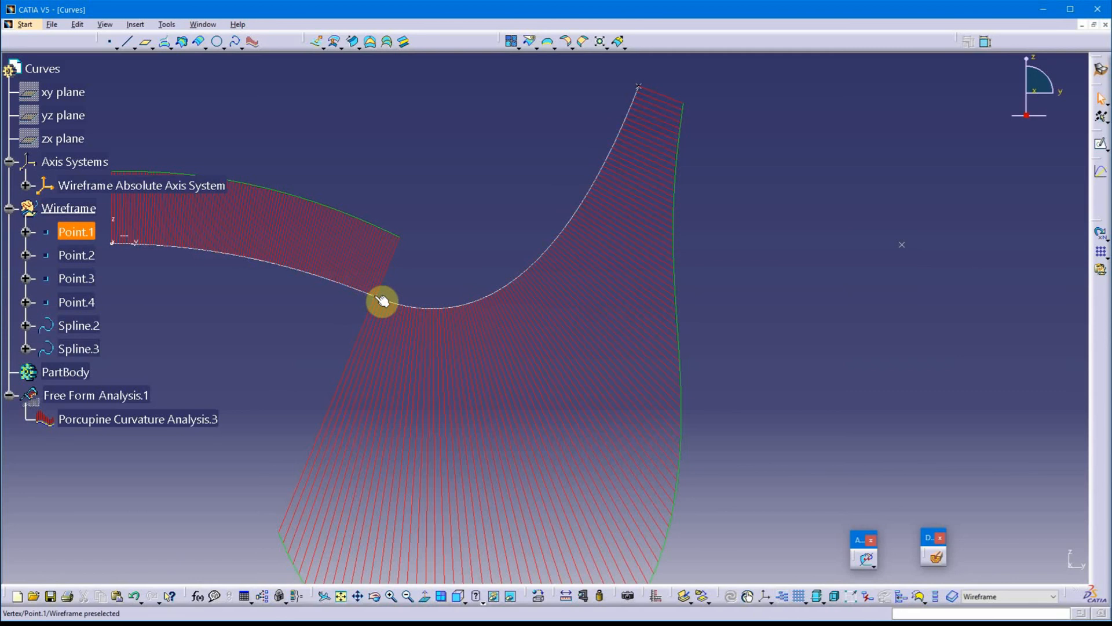
double_click(415, 305)
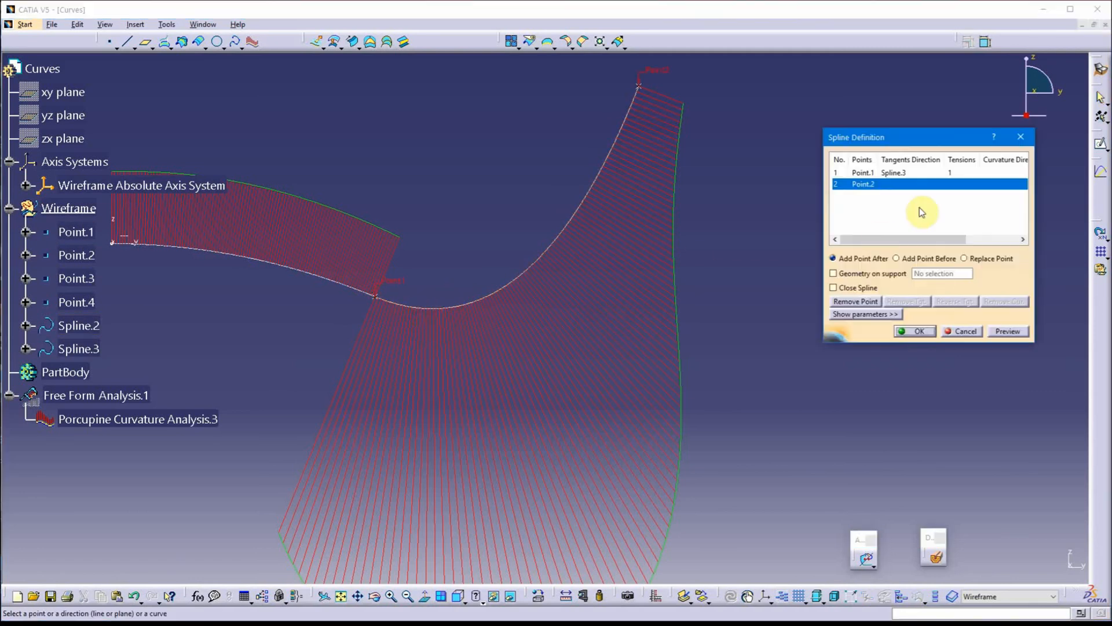
click(886, 173)
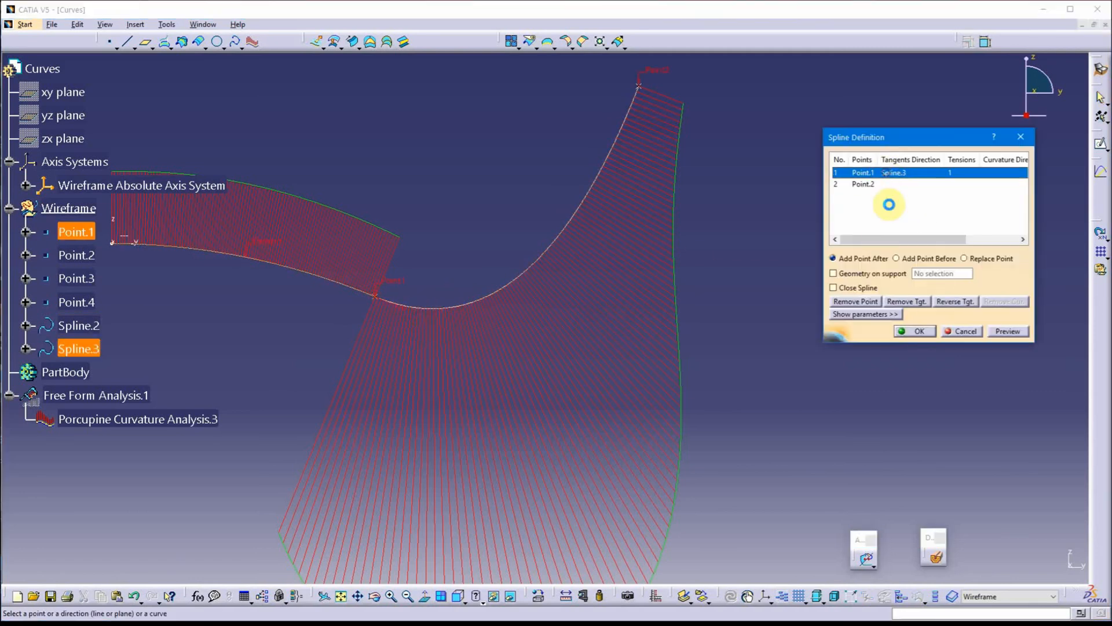
click(874, 314)
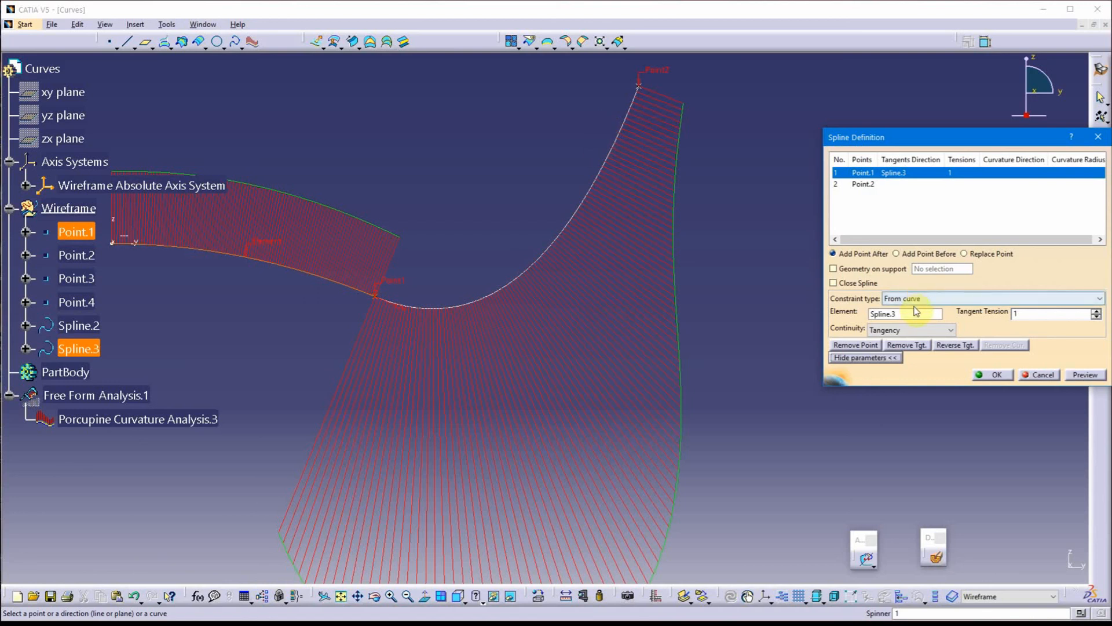
click(949, 327)
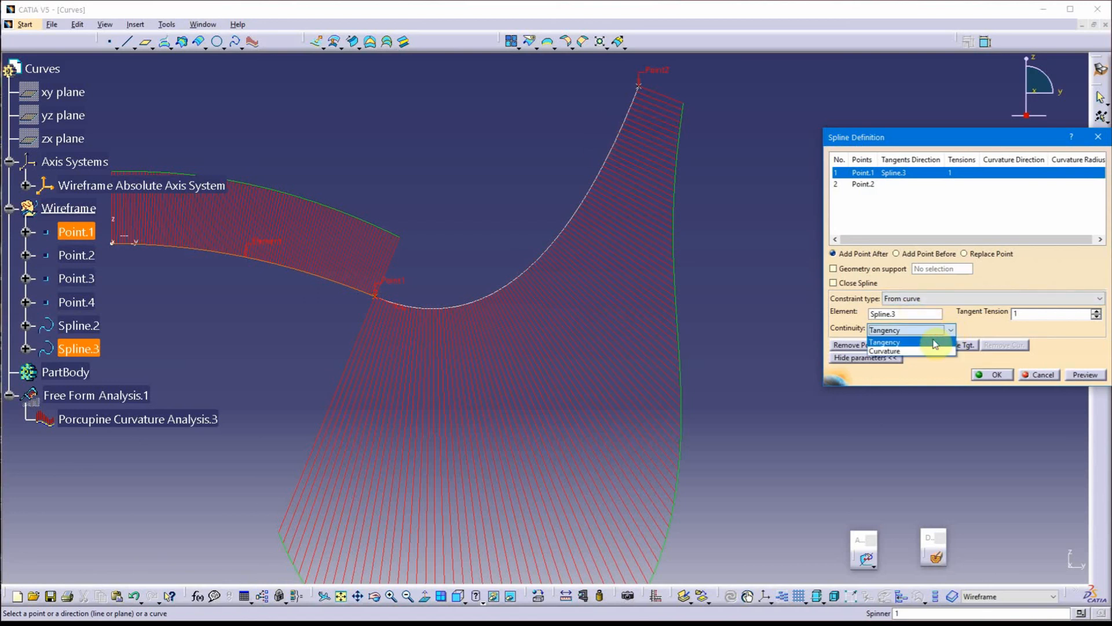
click(918, 351)
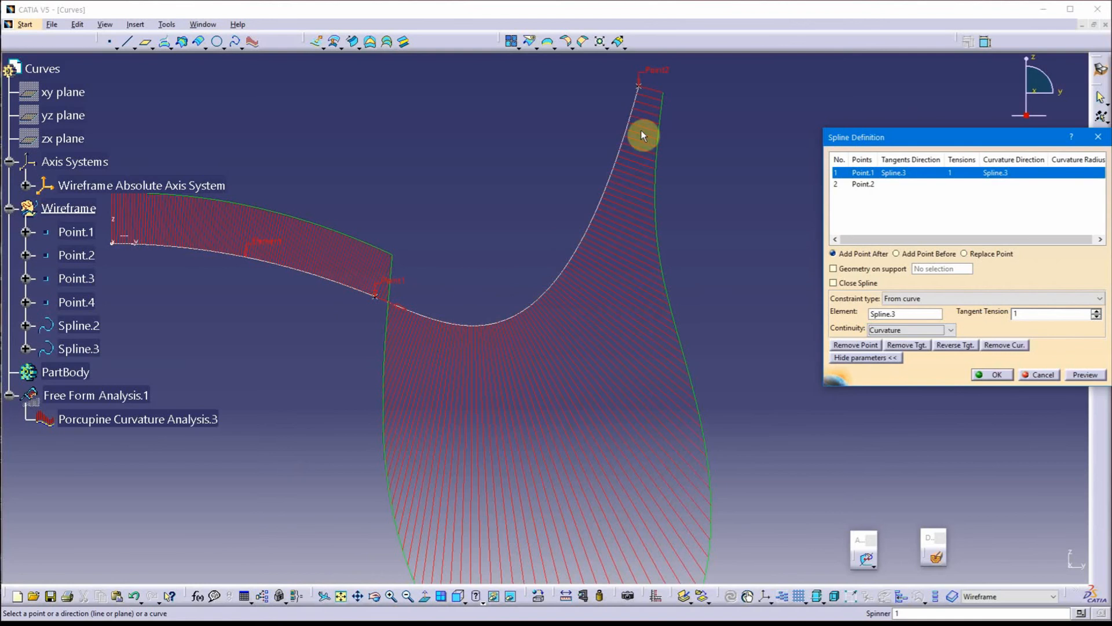
Examine the curvature combs from the Point.1 junction to the unconstrained Point.2 end and review the available continuity options
middle_drag(771, 213, 703, 198)
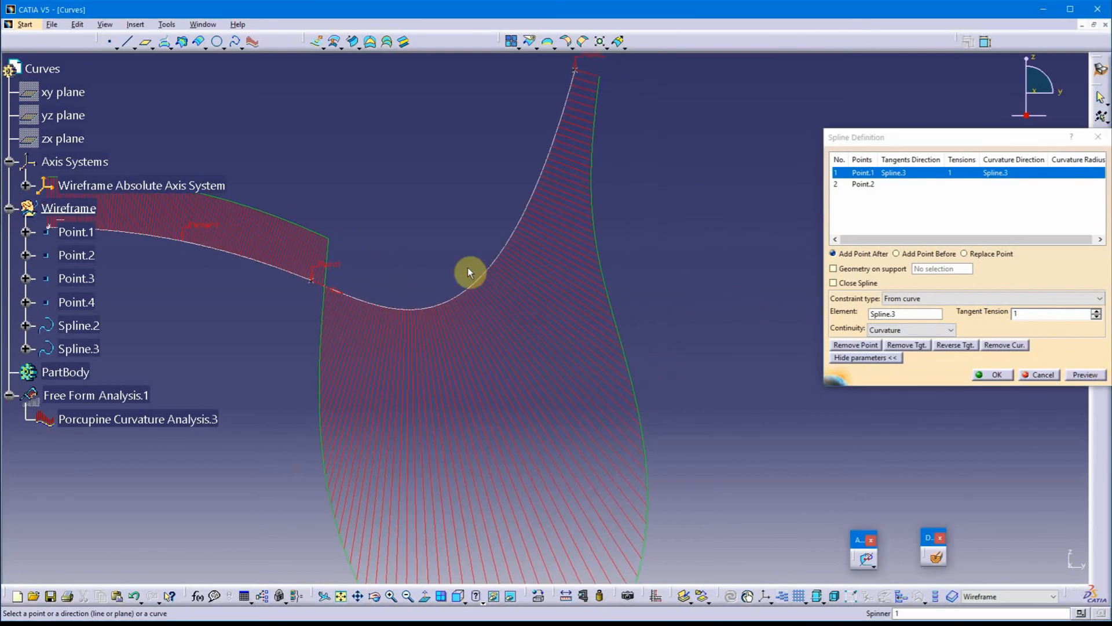
middle_drag(418, 249, 457, 270)
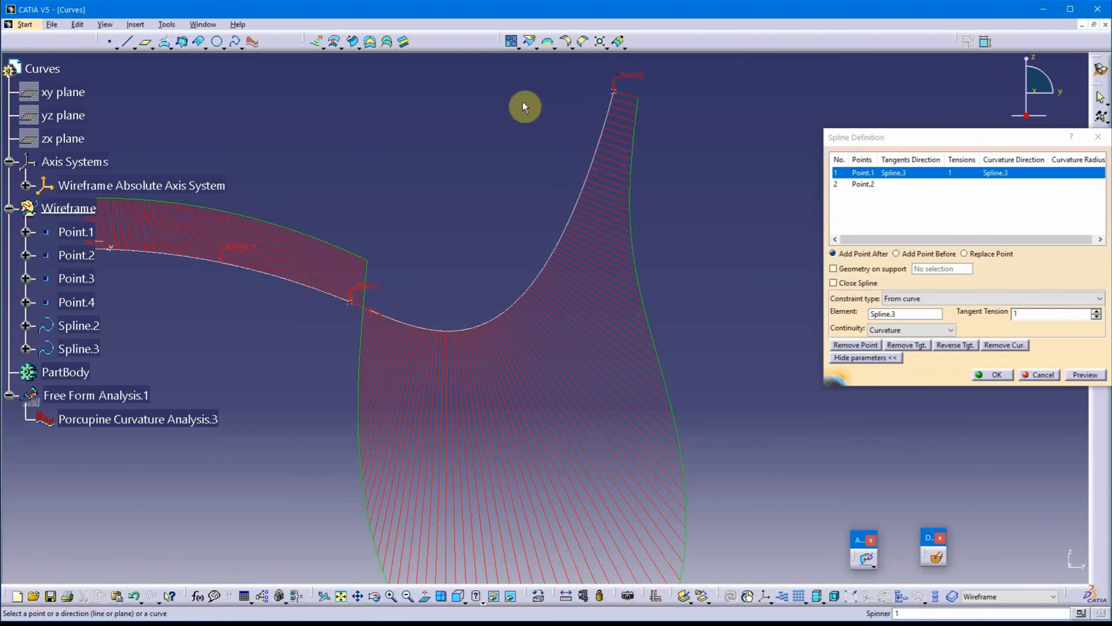
middle_drag(714, 405, 769, 332)
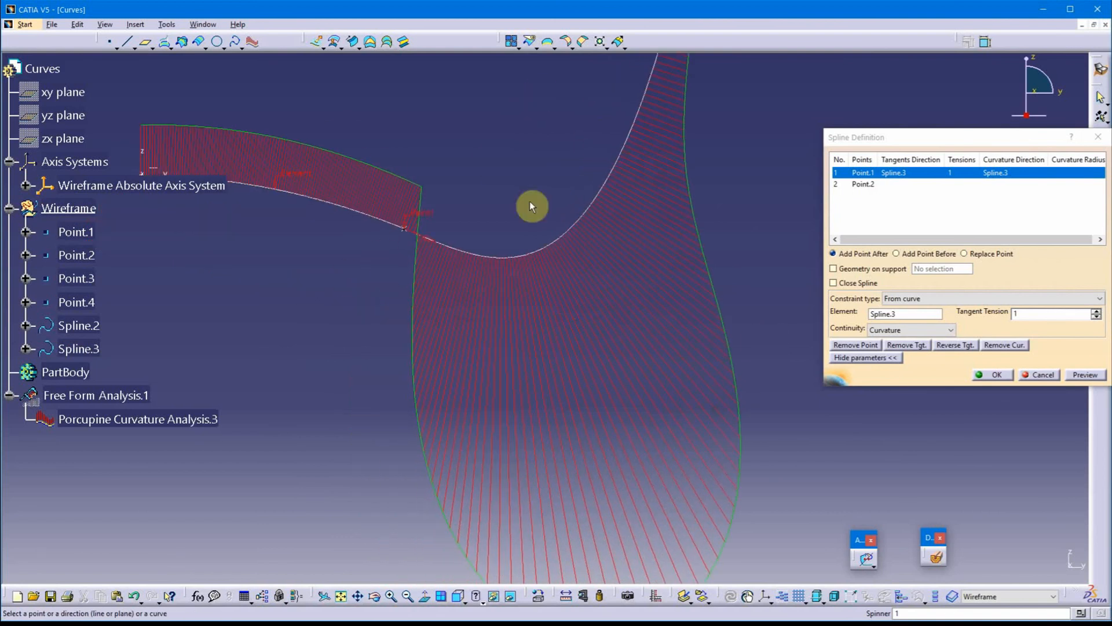
middle_drag(531, 202, 479, 308)
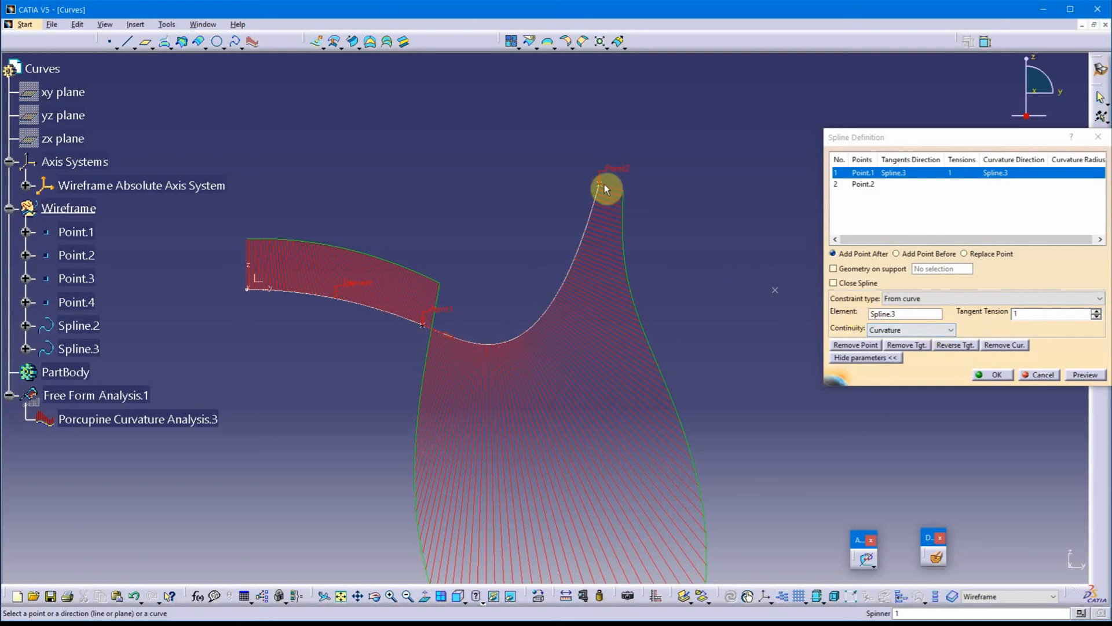
middle_drag(653, 200, 595, 208)
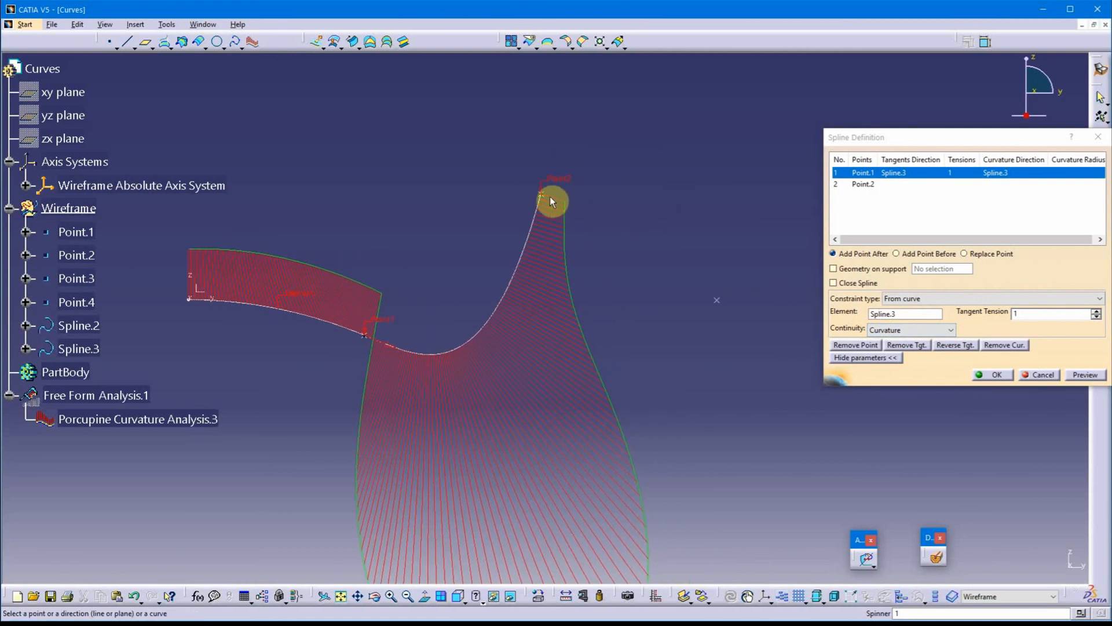
click(926, 333)
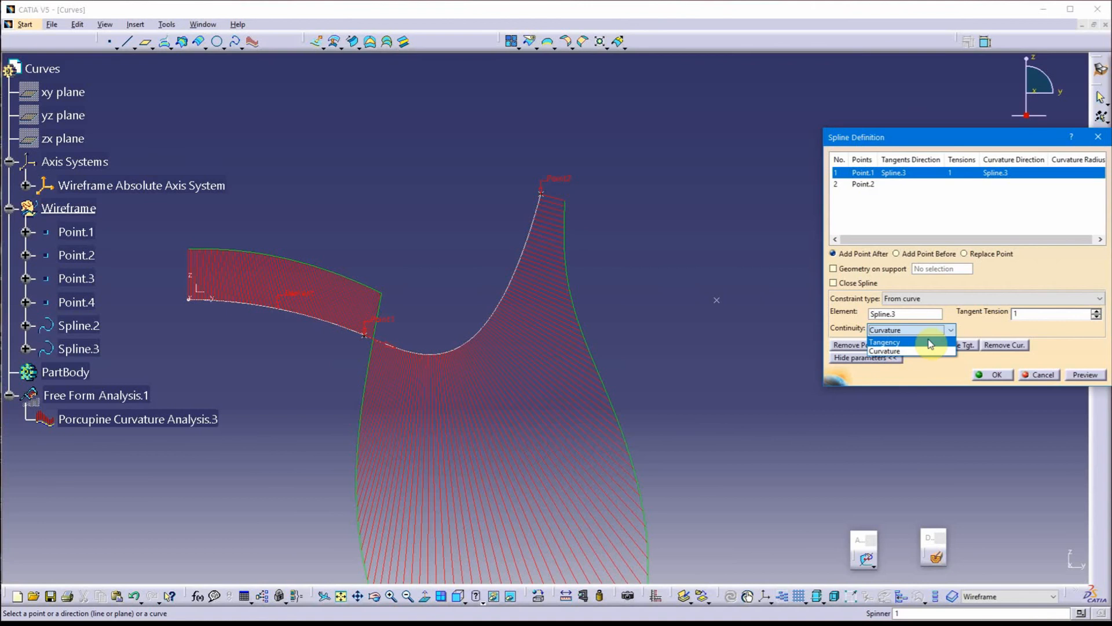
click(970, 324)
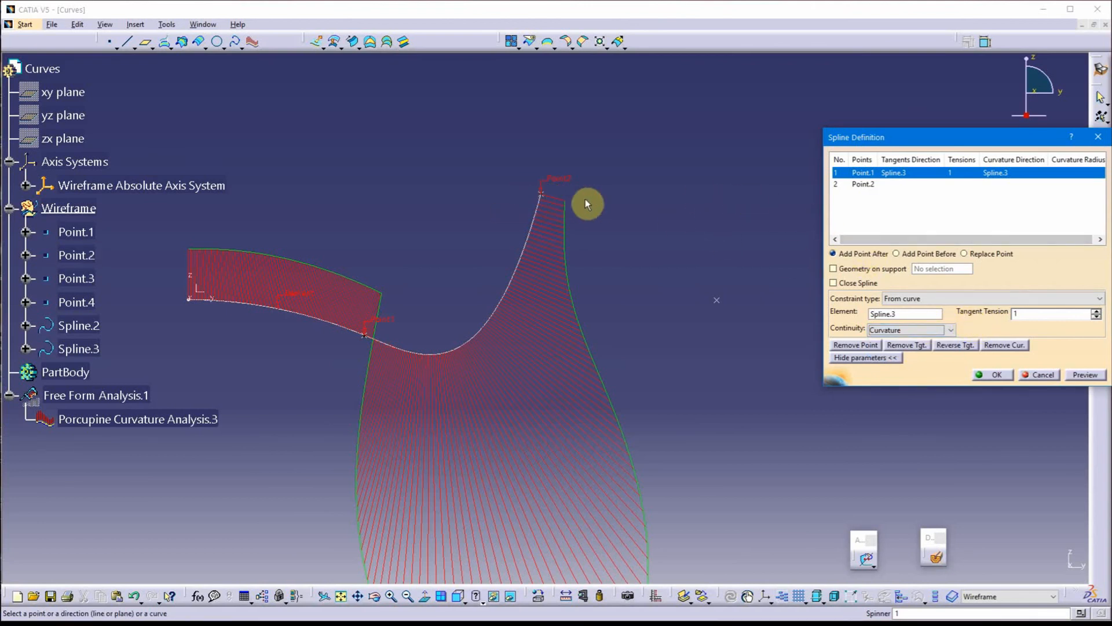
Set the explicit tangent direction at Point.2 of Spline.2 to the current Y component and accept the spline
click(869, 185)
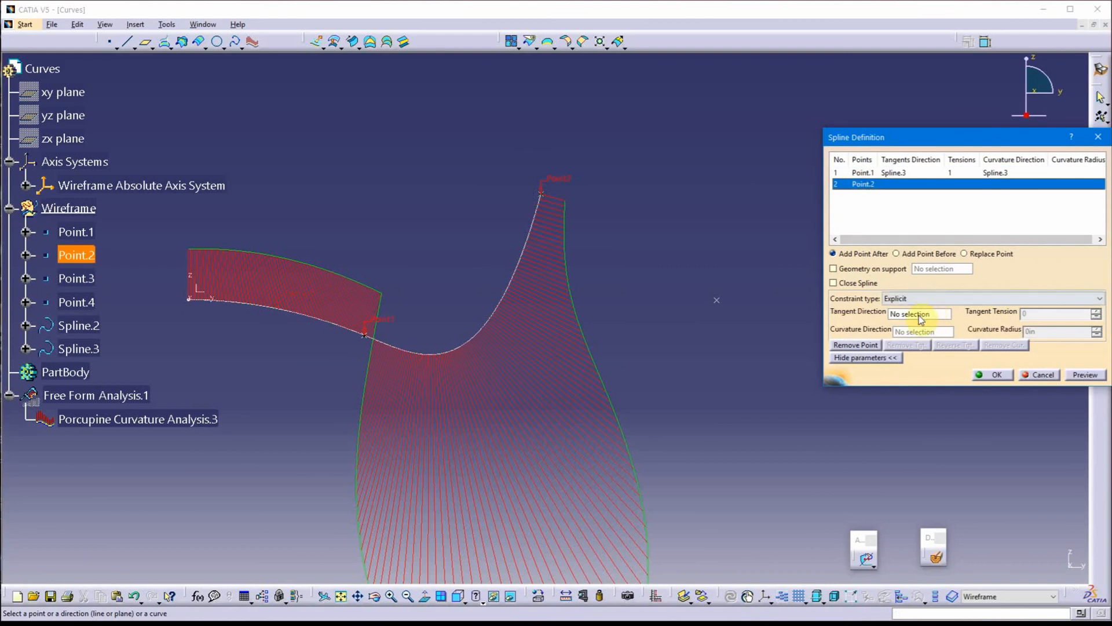
click(920, 315)
right_click(922, 318)
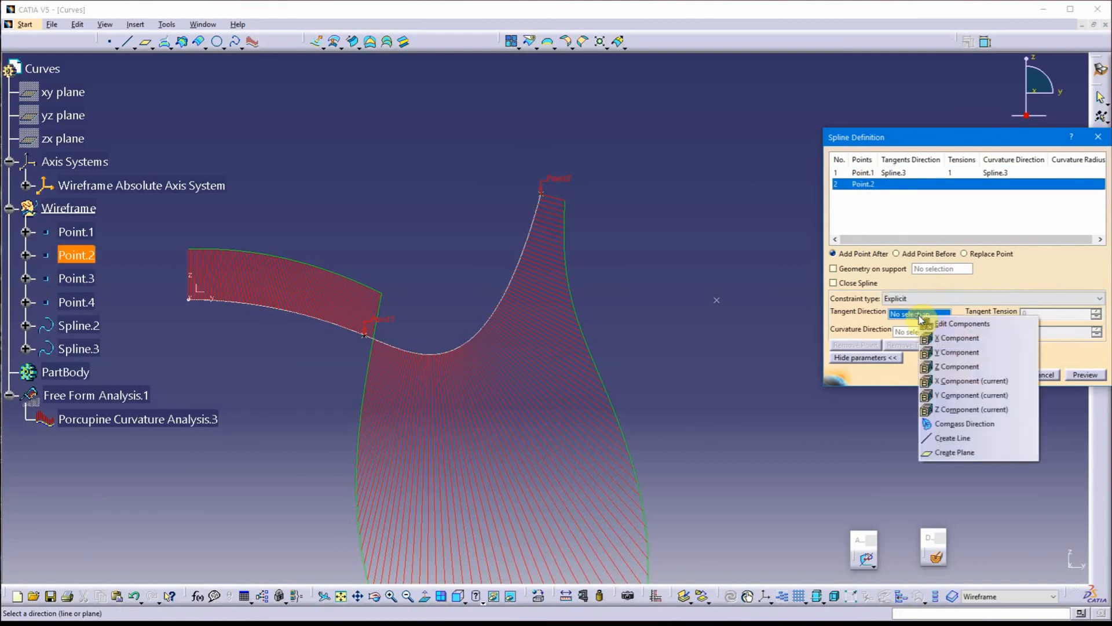
click(962, 396)
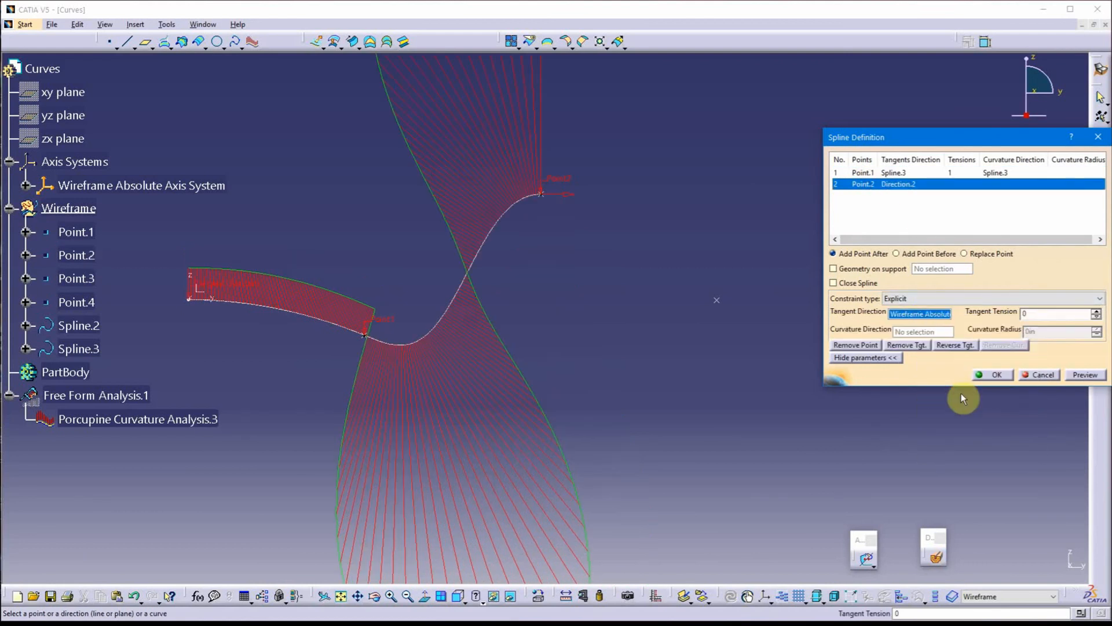
click(991, 374)
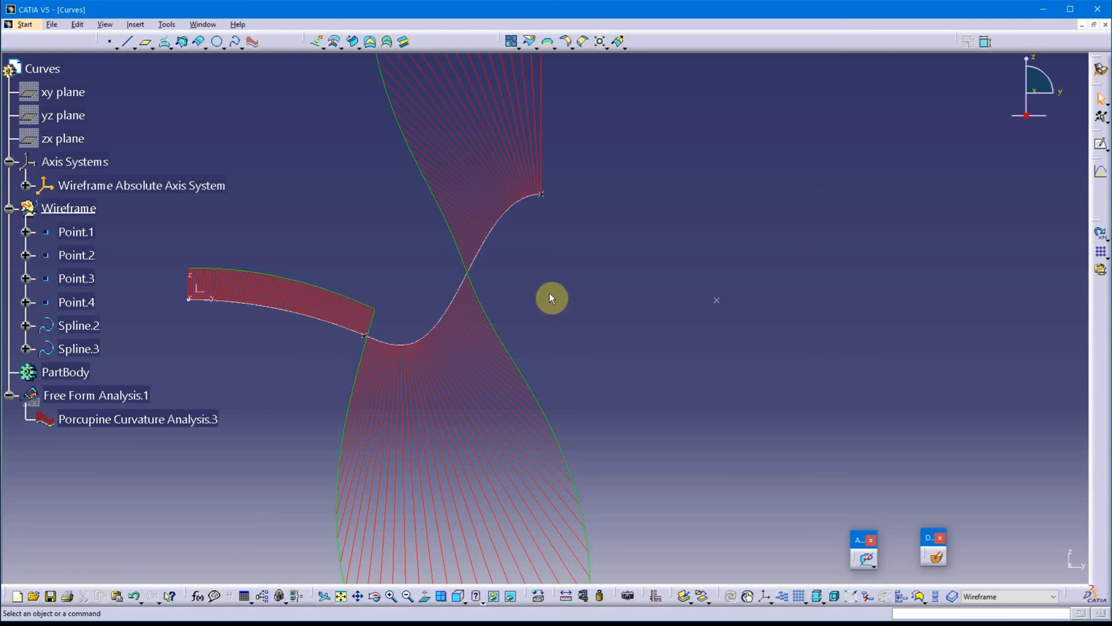
Reopen the definition of Spline.2 and show the constraint parameters of its Point.1
middle_drag(550, 298, 691, 323)
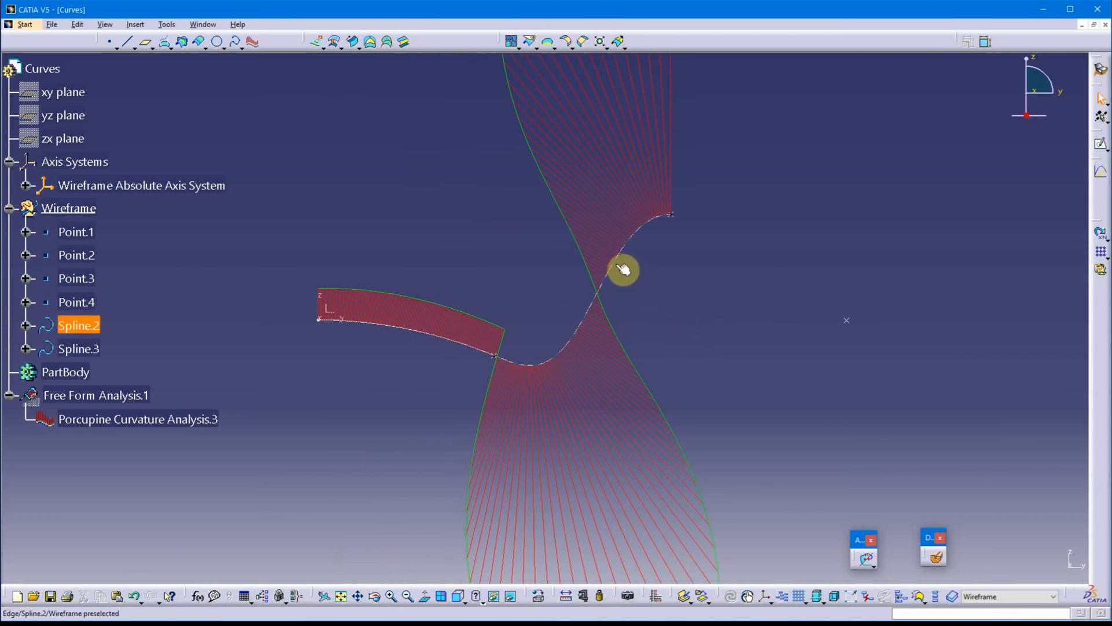
middle_drag(833, 209, 772, 189)
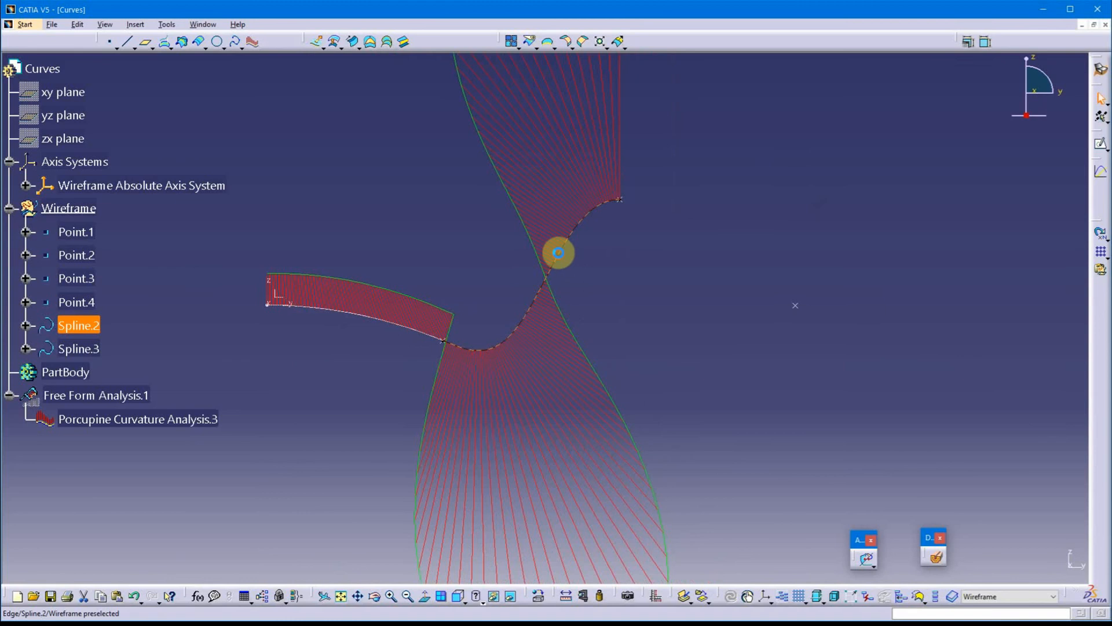
double_click(561, 255)
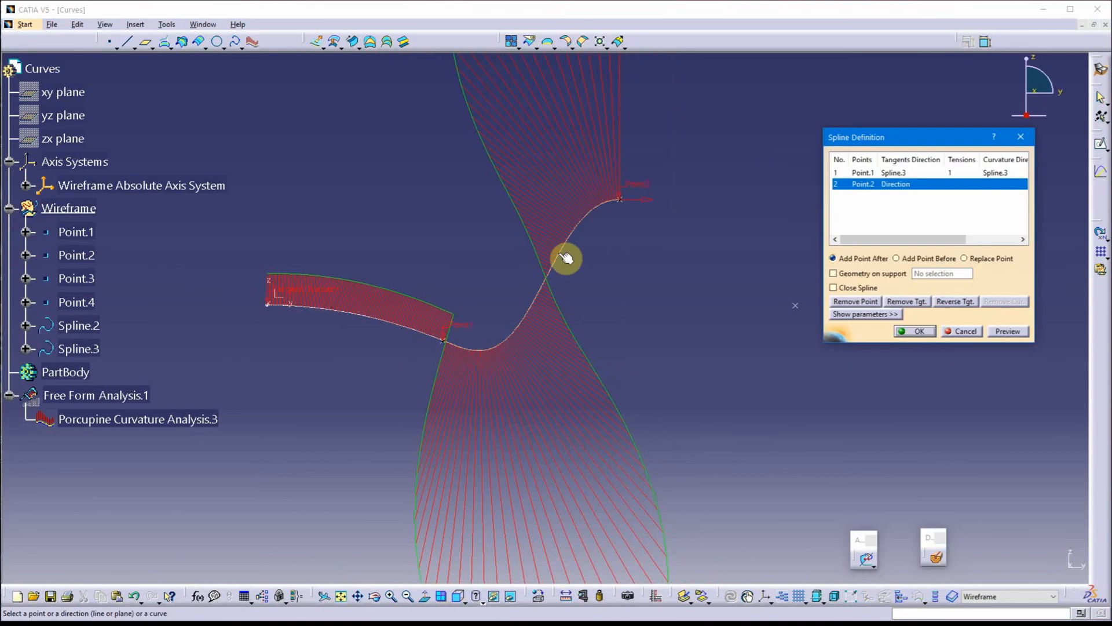
click(869, 172)
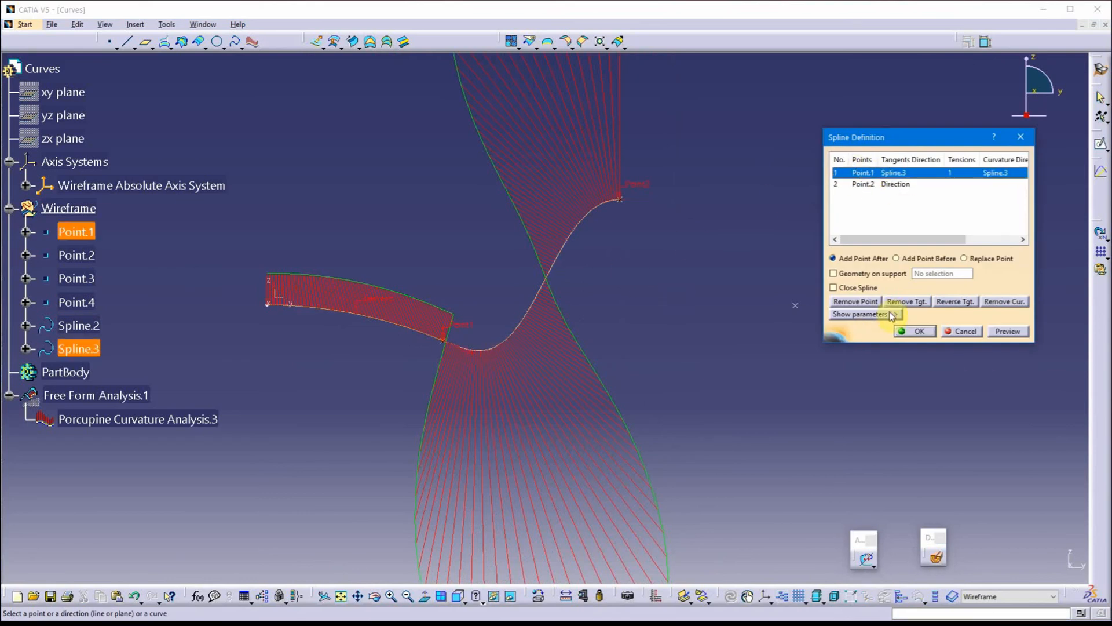
click(866, 314)
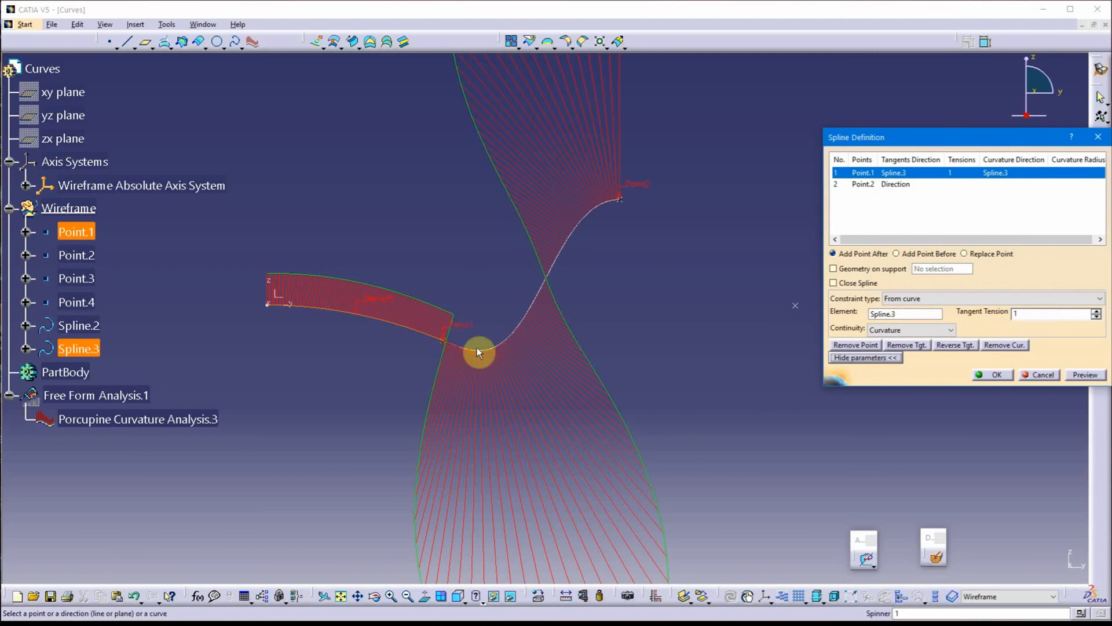
Raise the tangent tension at Point.1 of Spline.2 in 0.1 increments up to 1.9
click(1020, 313)
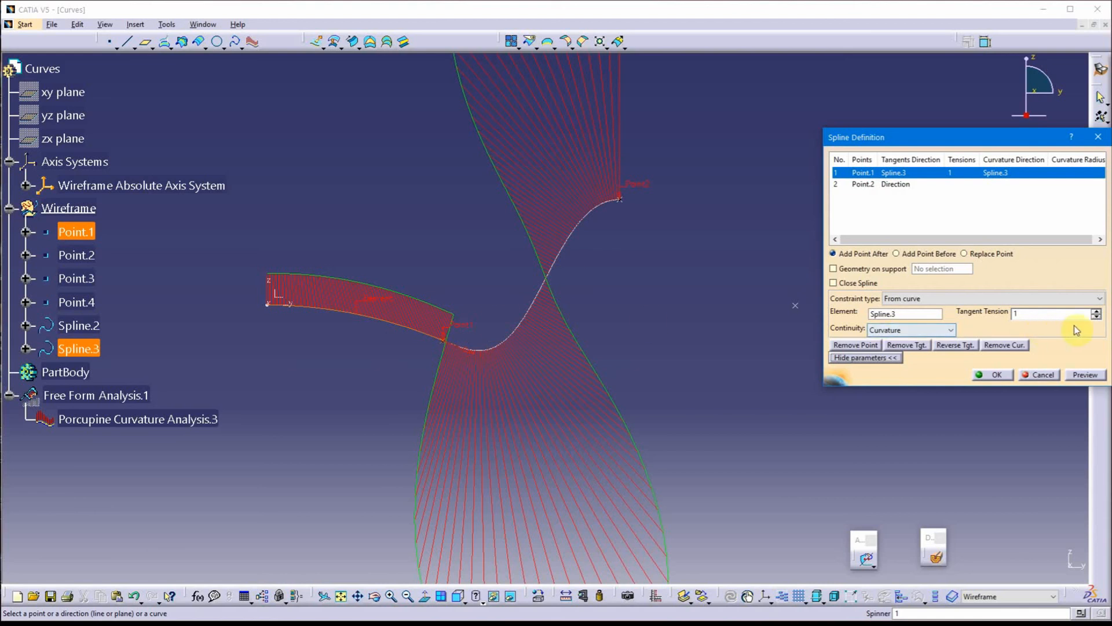
click(1096, 313)
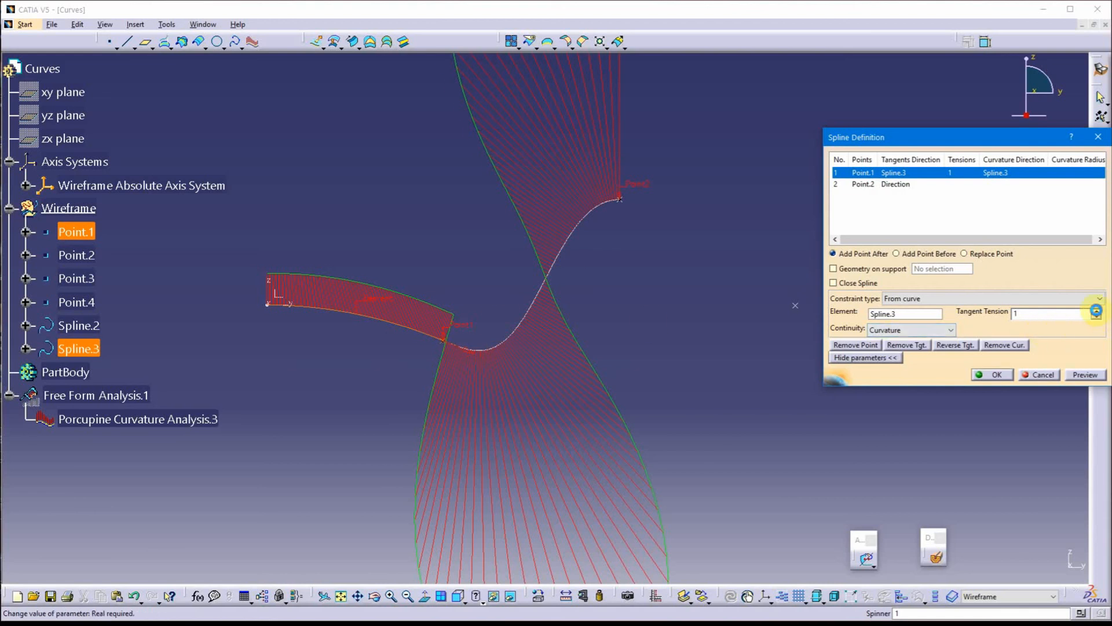
click(1096, 313)
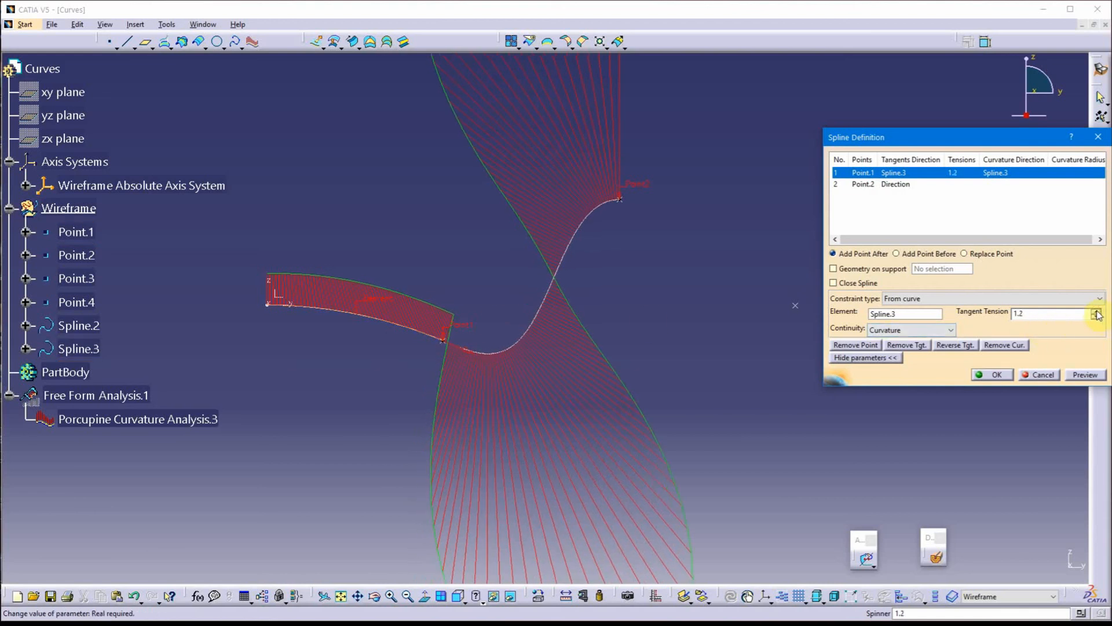
click(1096, 312)
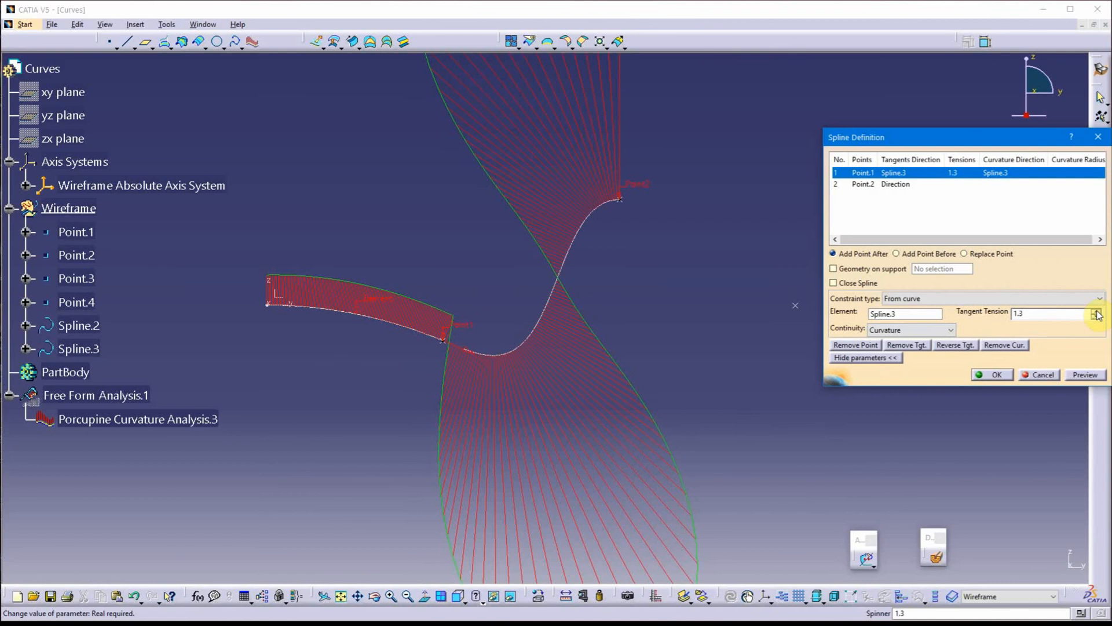
click(1097, 312)
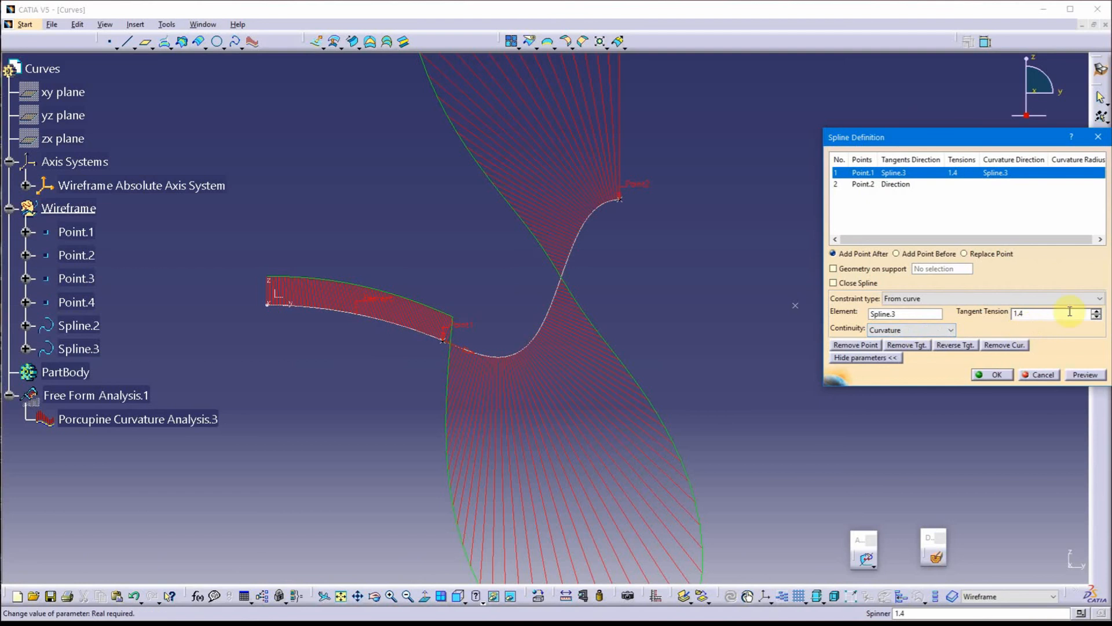
click(1096, 312)
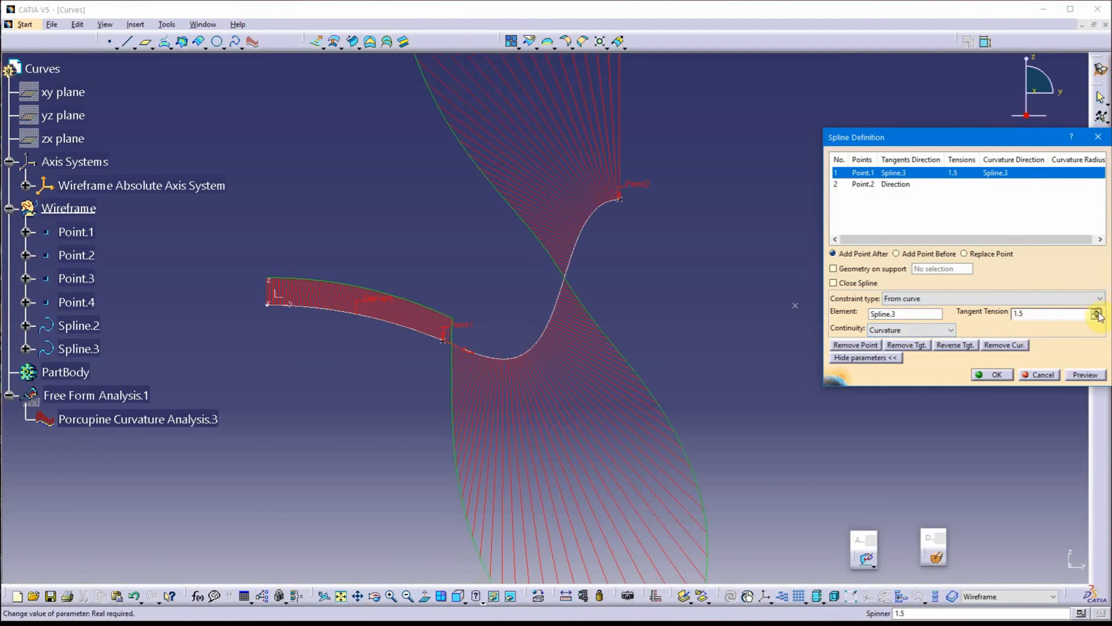
click(1096, 312)
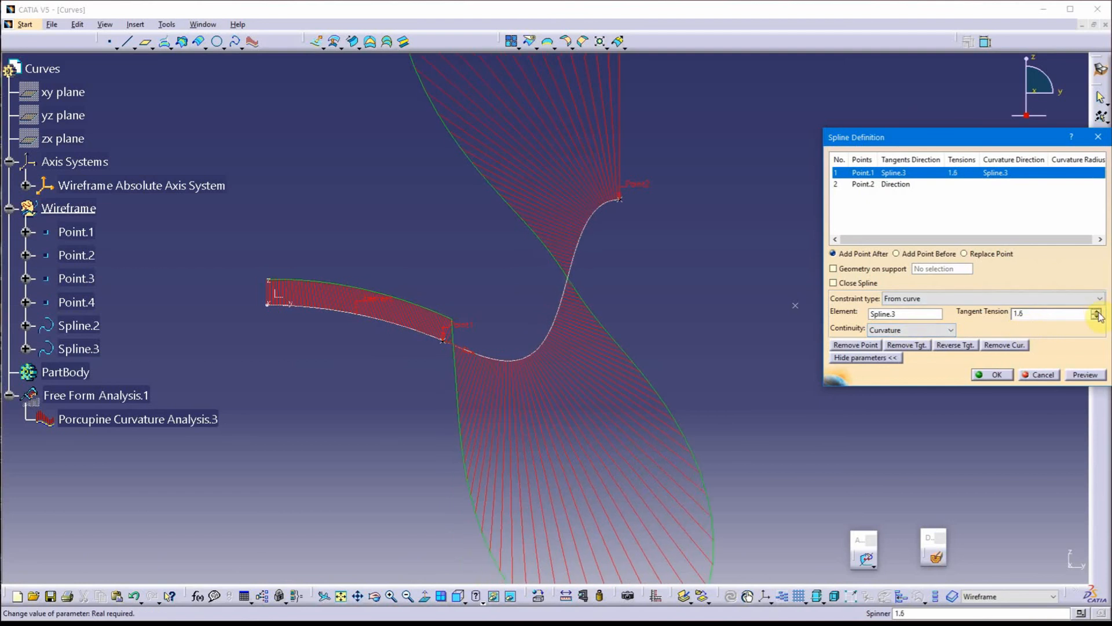
click(1097, 312)
click(1097, 312)
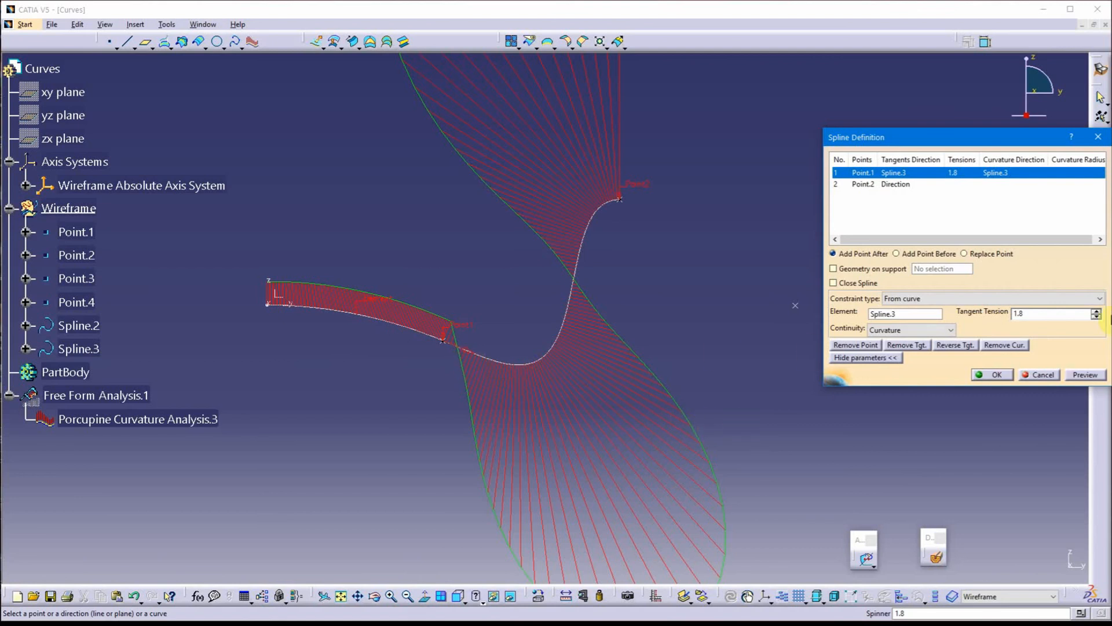
click(1096, 312)
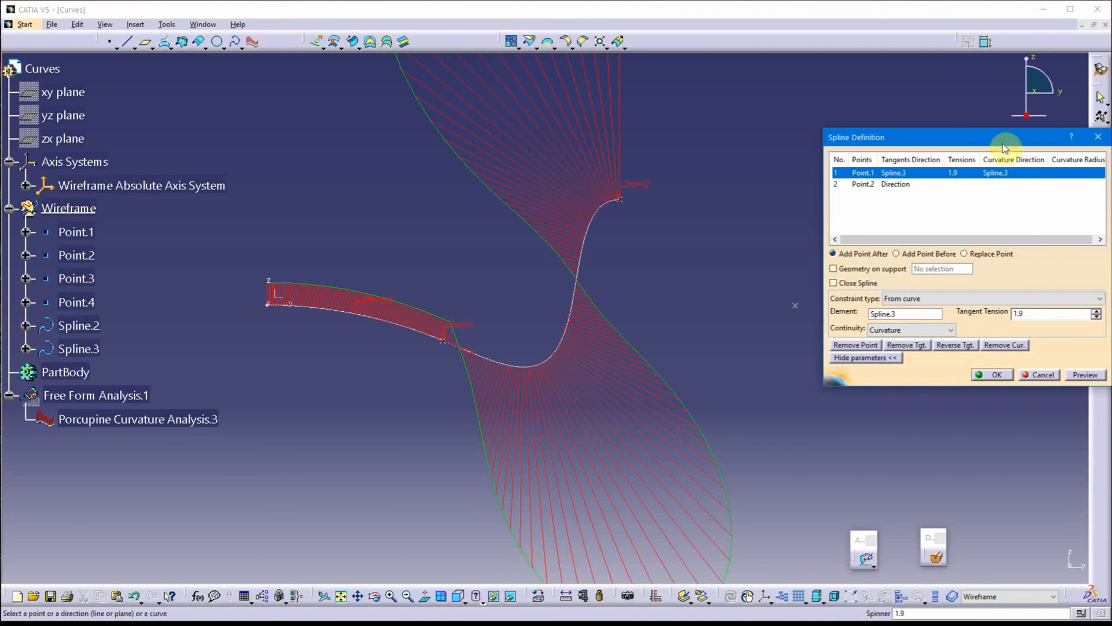
Lower the tangent tension at Point.1 of Spline.2 stepwise to 0.8 and accept the spline
drag(1005, 137, 926, 109)
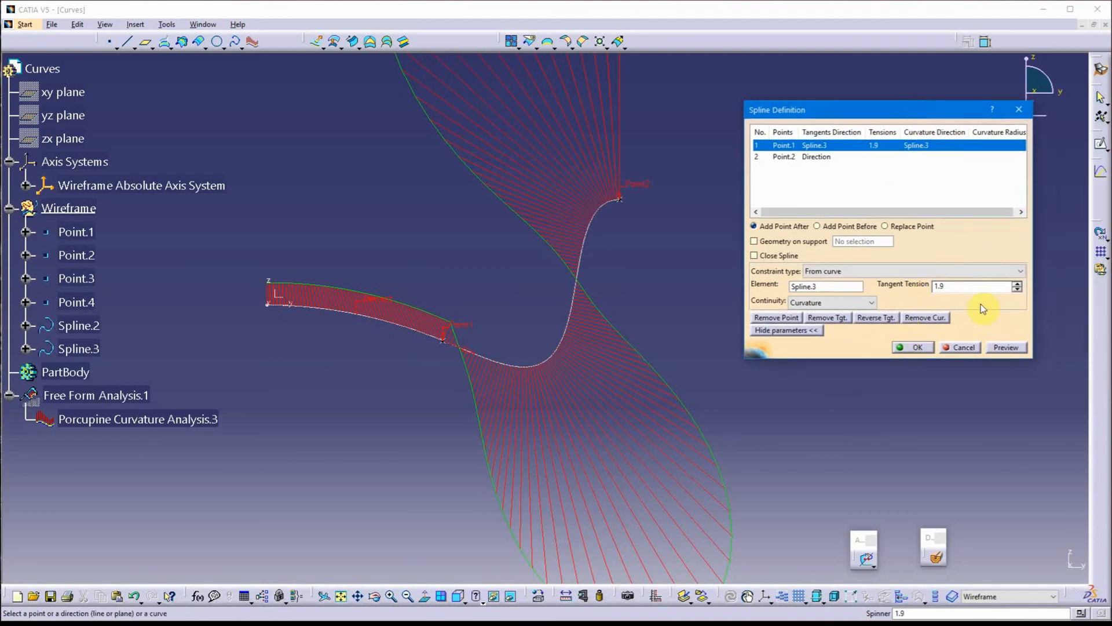
click(1018, 289)
click(1018, 289)
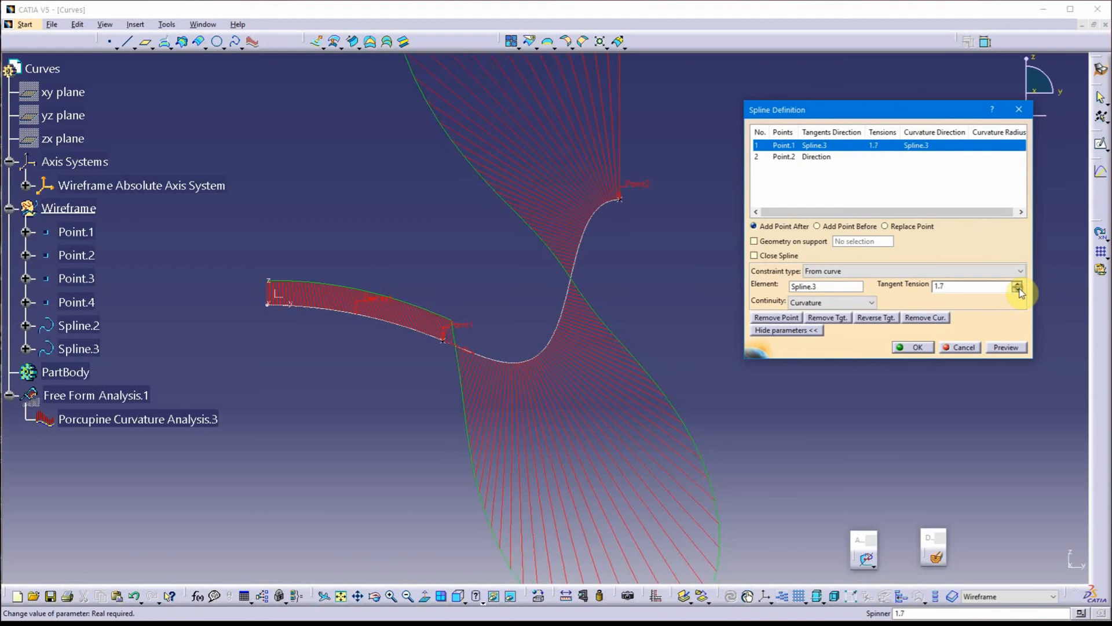
click(1018, 290)
click(1018, 290)
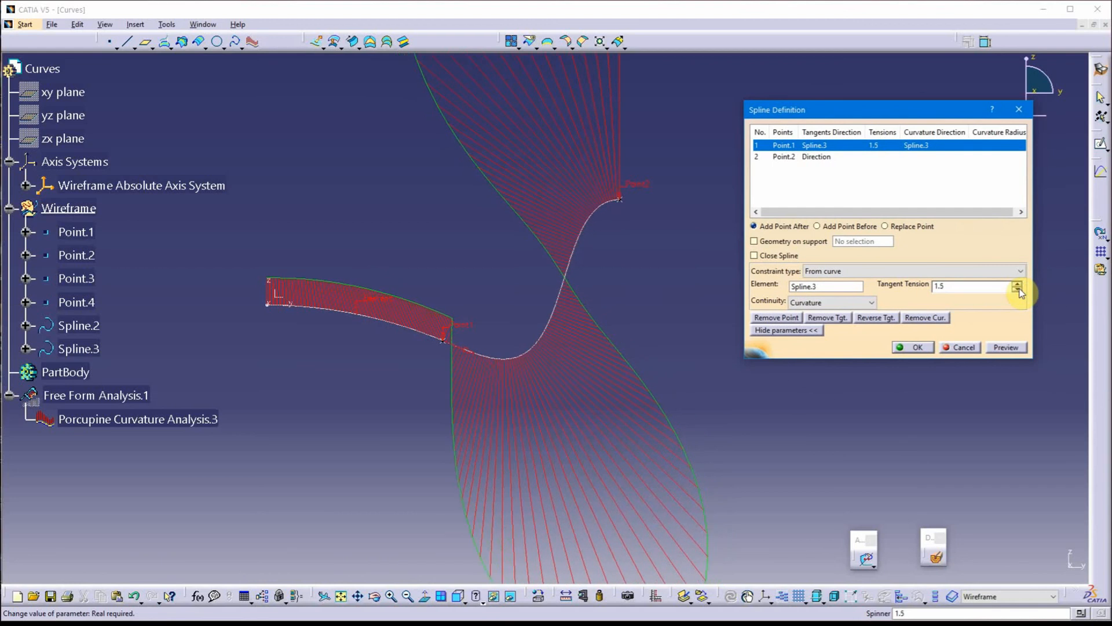
click(1018, 290)
click(1018, 290)
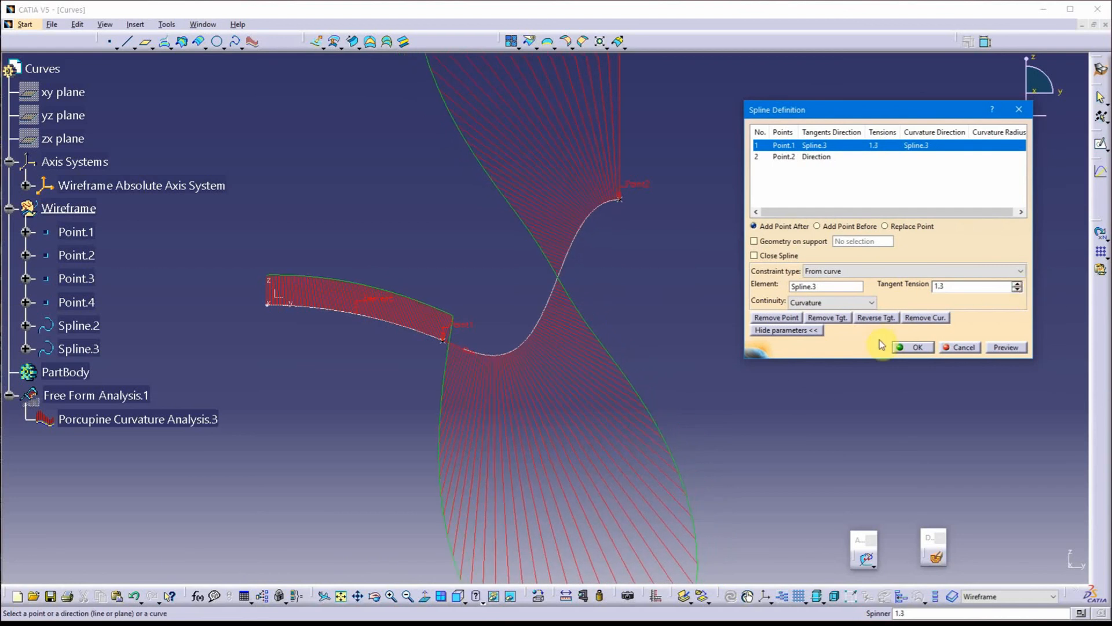
click(1018, 291)
click(1018, 290)
click(1017, 290)
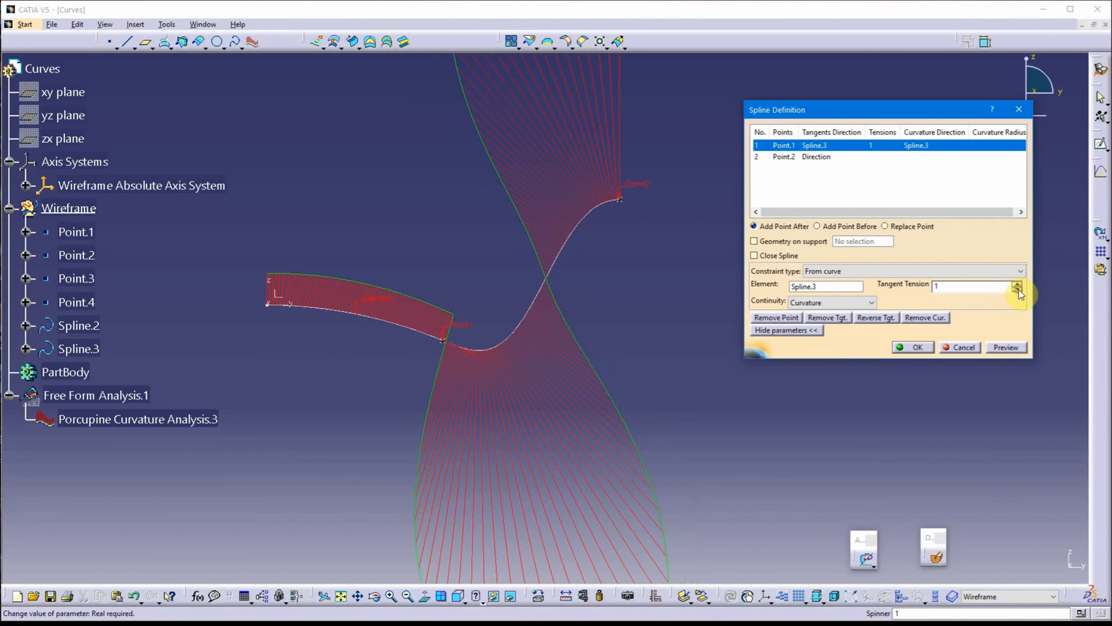
click(1018, 290)
click(1018, 290)
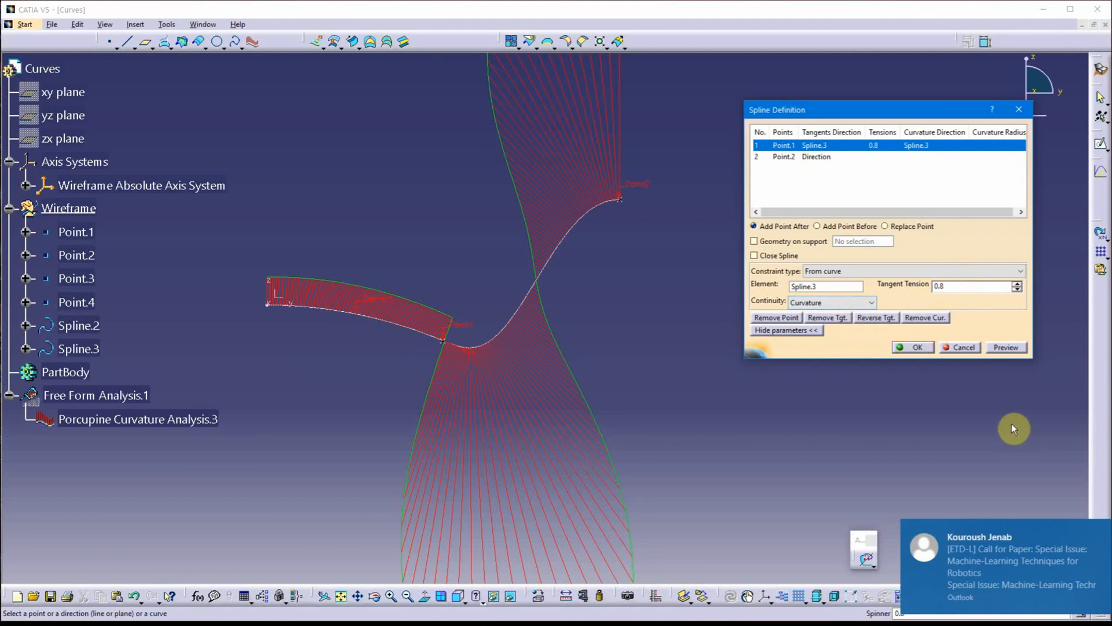
click(917, 347)
Create a new spline from Point.2 at the end of Spline.2 to the isolated Point.3
middle_drag(795, 288, 533, 244)
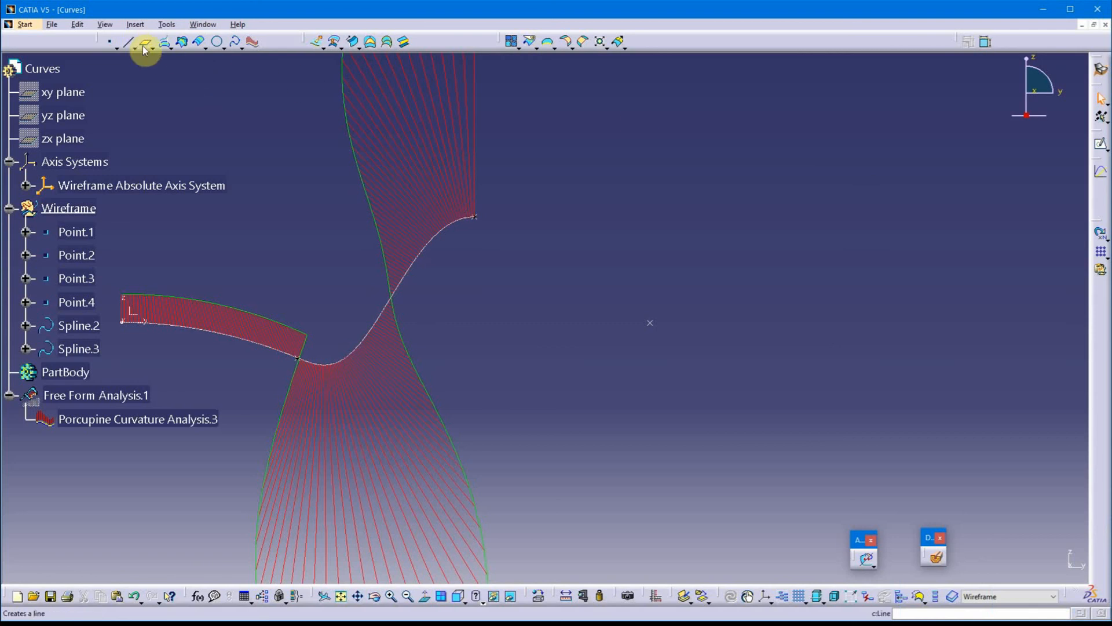
click(236, 42)
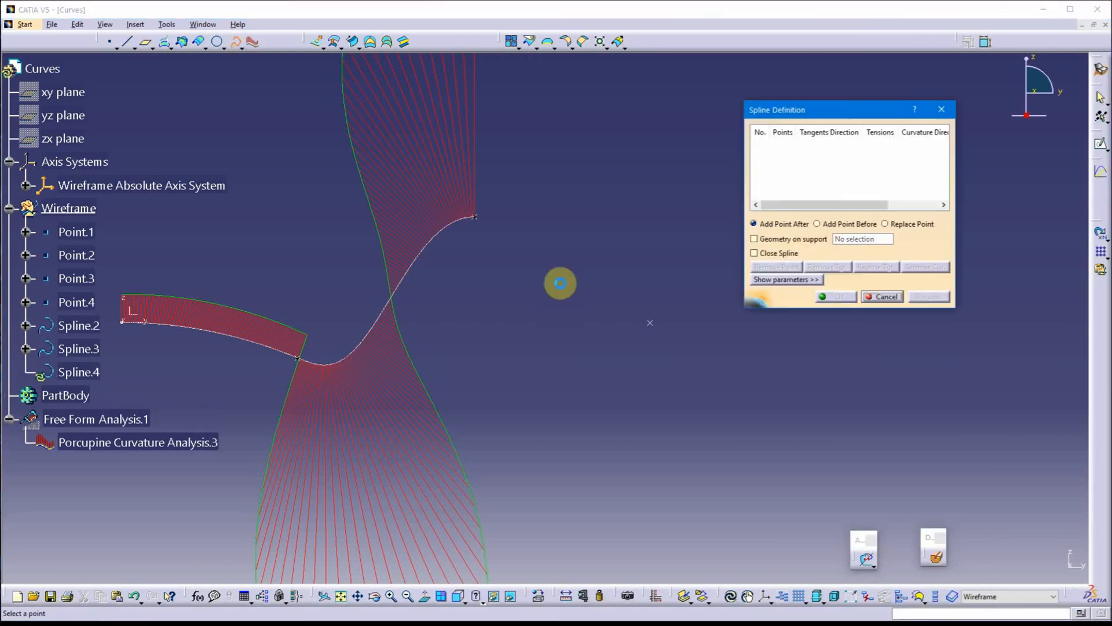
click(477, 217)
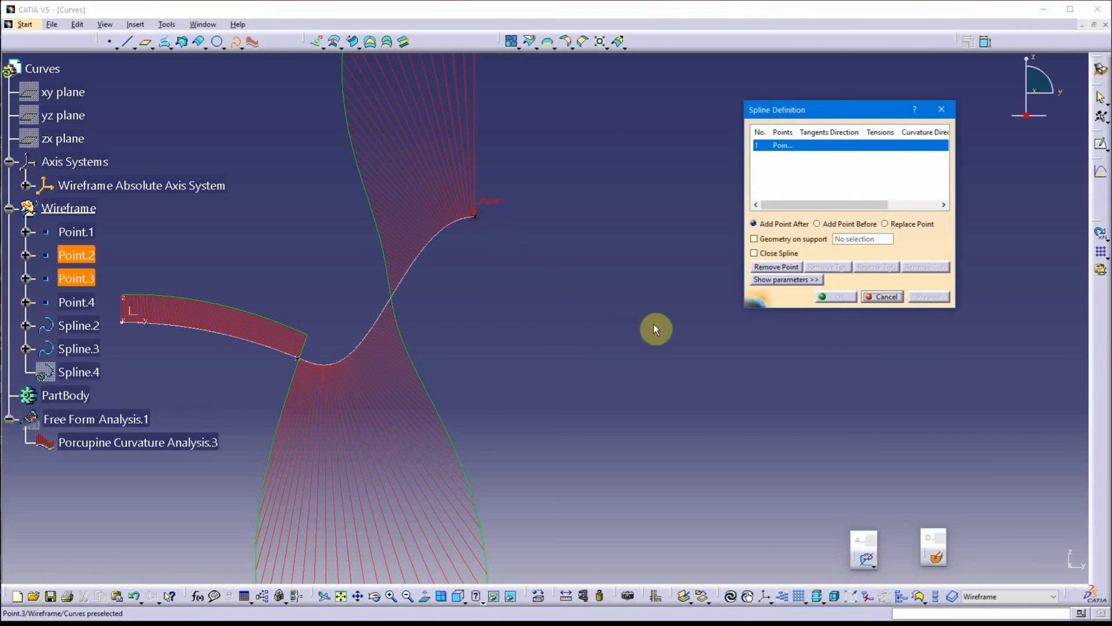
click(651, 323)
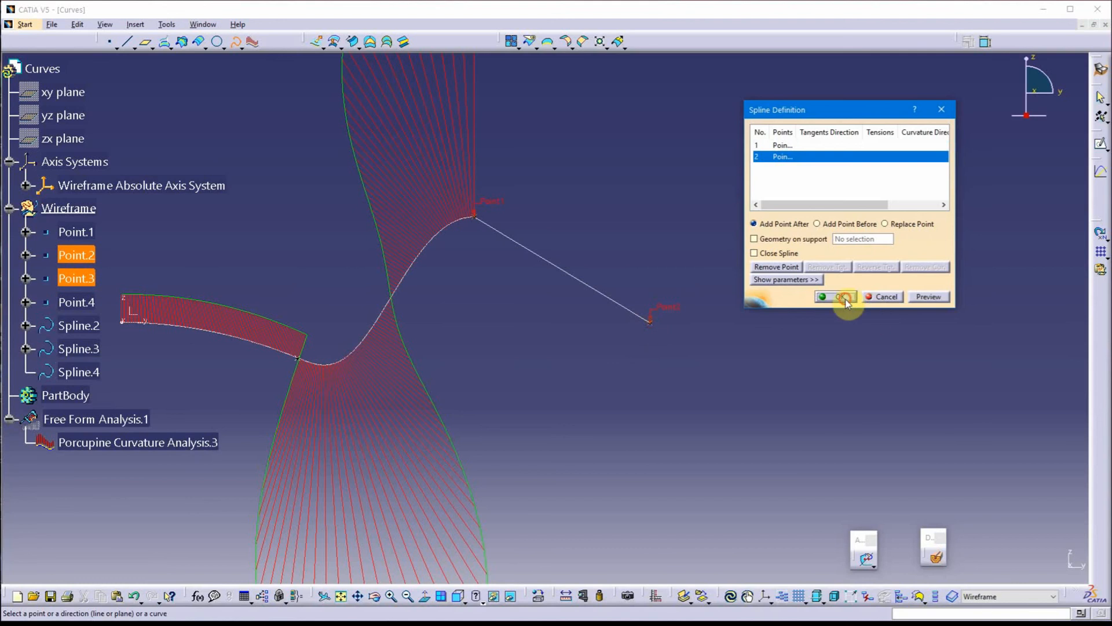
click(846, 299)
Edit Spline.4 and constrain its Point.2 with the From curve type, using Spline.2 as the element
middle_drag(665, 211, 802, 228)
double_click(681, 274)
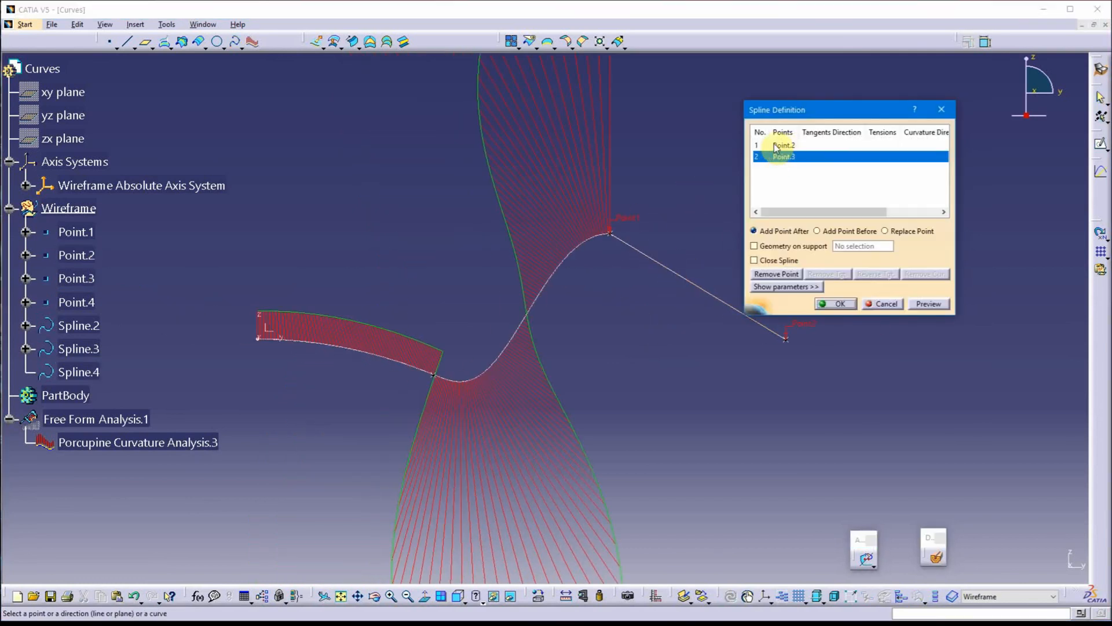
click(779, 145)
click(795, 287)
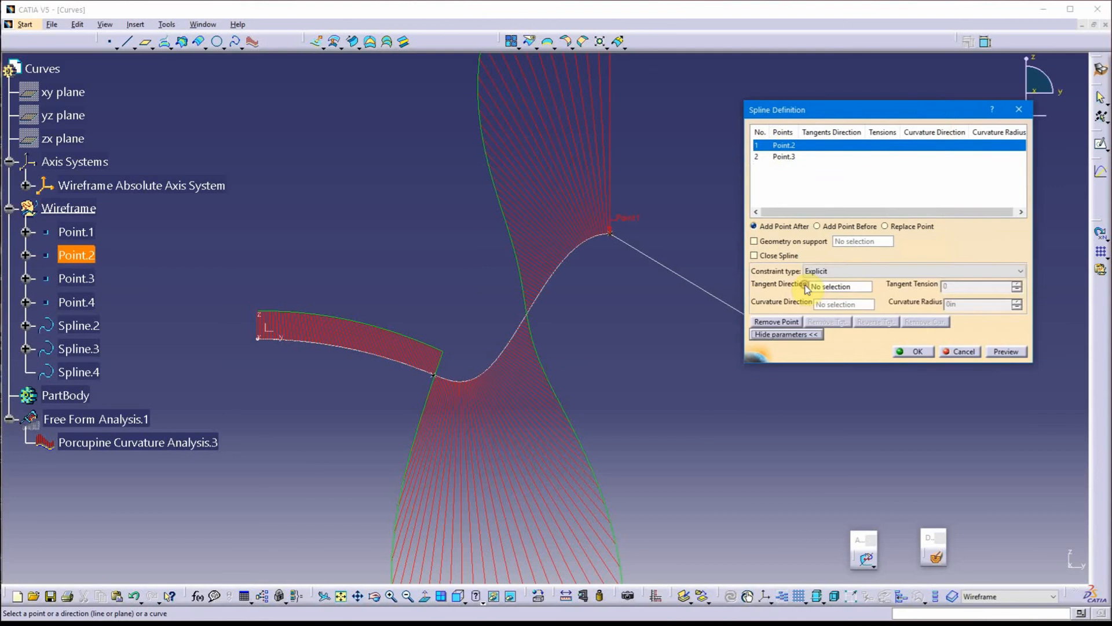
click(848, 271)
click(838, 290)
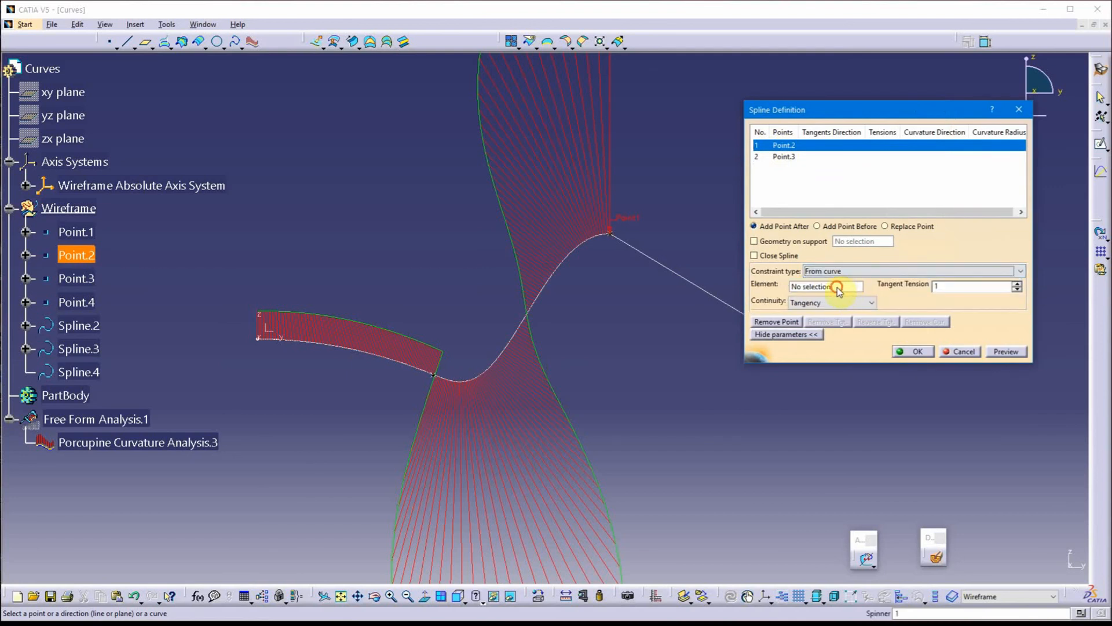
click(592, 241)
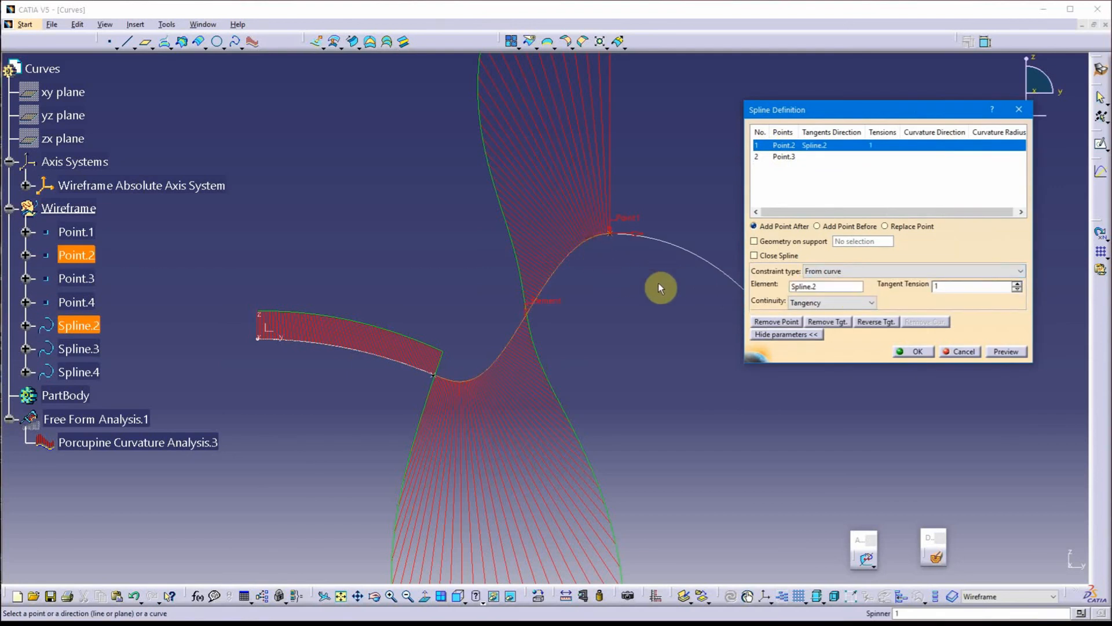
Try Curvature continuity at Point.2 of Spline.4, return it to Tangency, and accept the spline
click(828, 303)
click(825, 323)
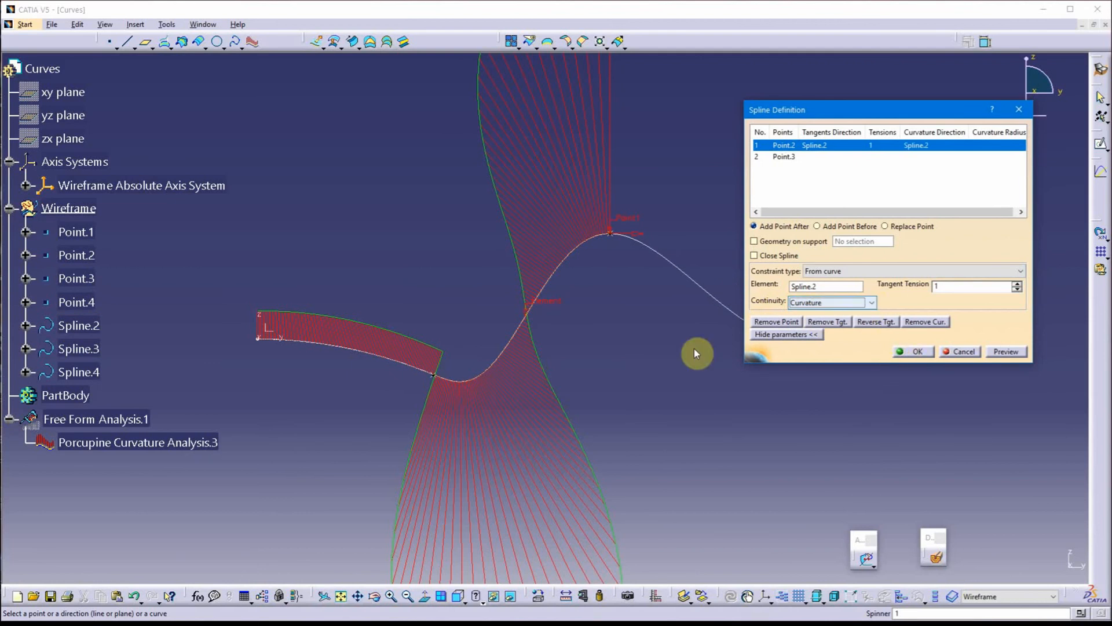
middle_drag(544, 354, 460, 363)
click(839, 303)
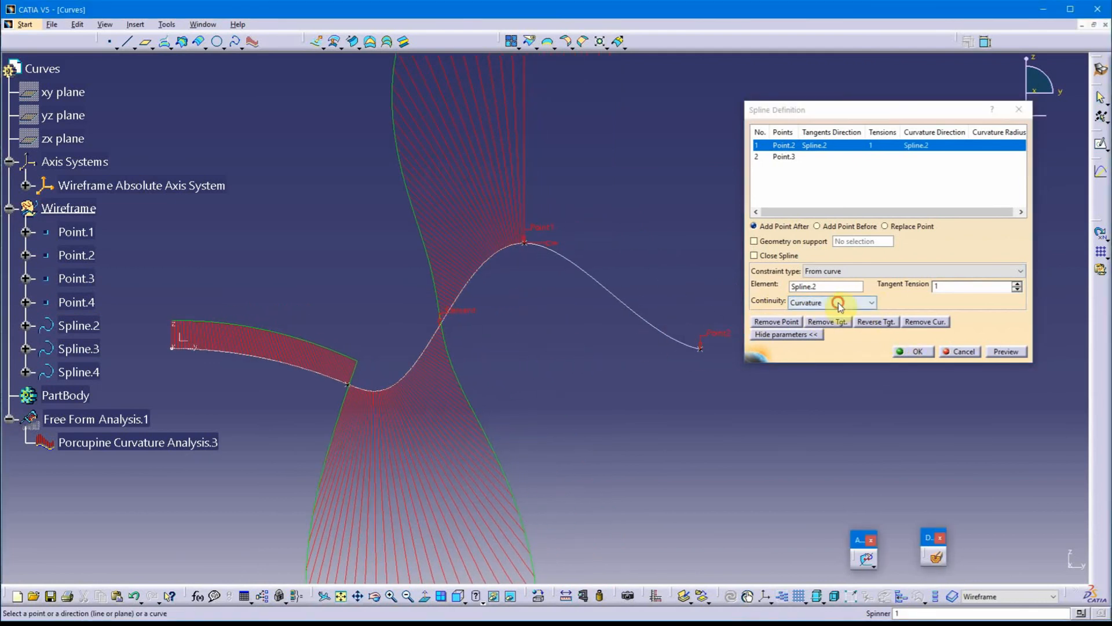
click(834, 318)
click(911, 351)
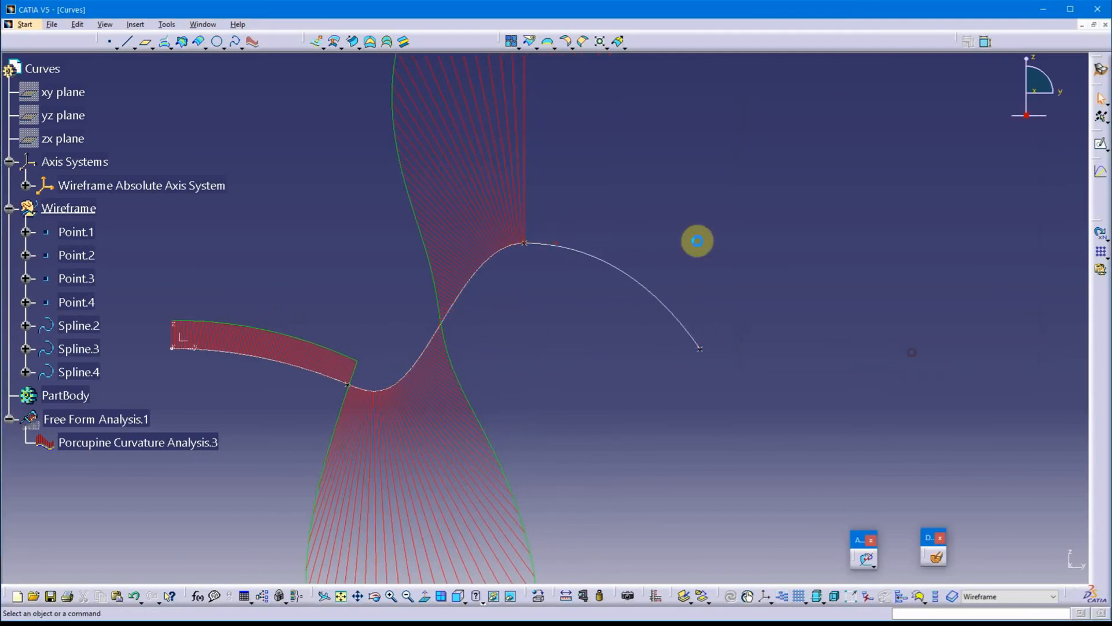
Add Spline.4 to the existing Porcupine Curvature Analysis.3 and accept the analysis
double_click(190, 444)
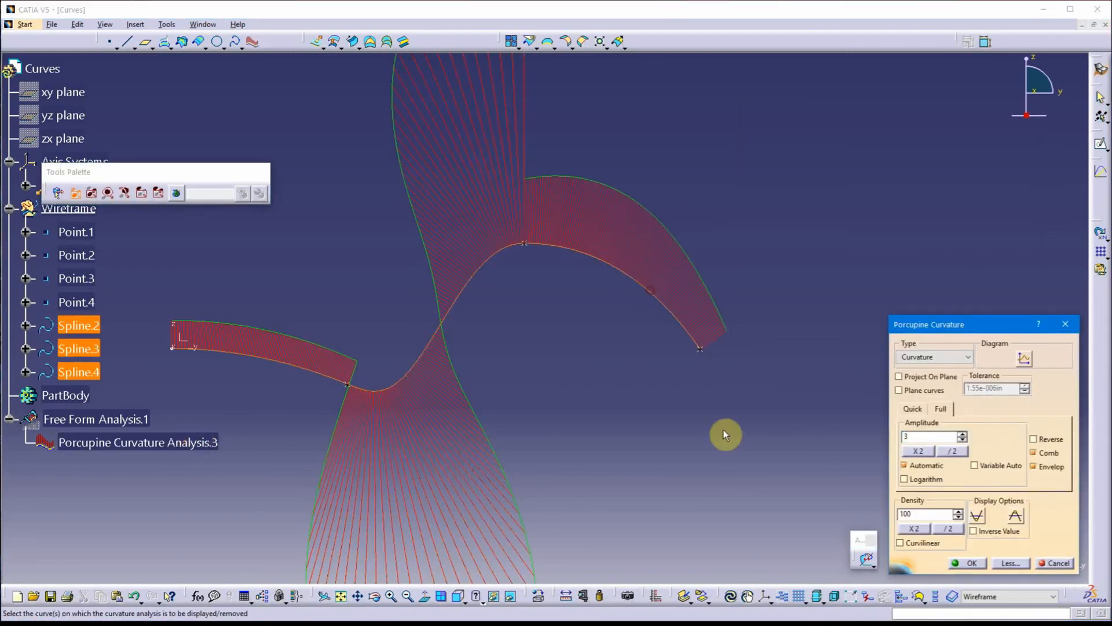
click(967, 563)
middle_drag(533, 334, 599, 400)
click(573, 365)
scroll(573, 360, up, 1)
Open Spline.4 for editing with its parameters shown, select Point.2, and examine the curvature comb where it joins Spline.2
double_click(640, 296)
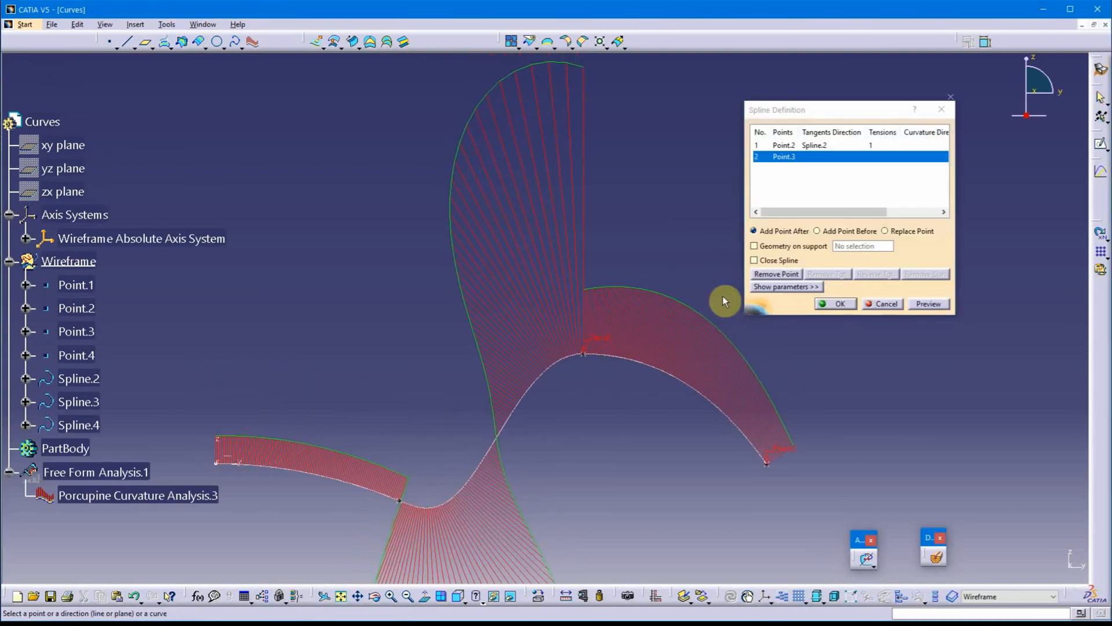
click(812, 289)
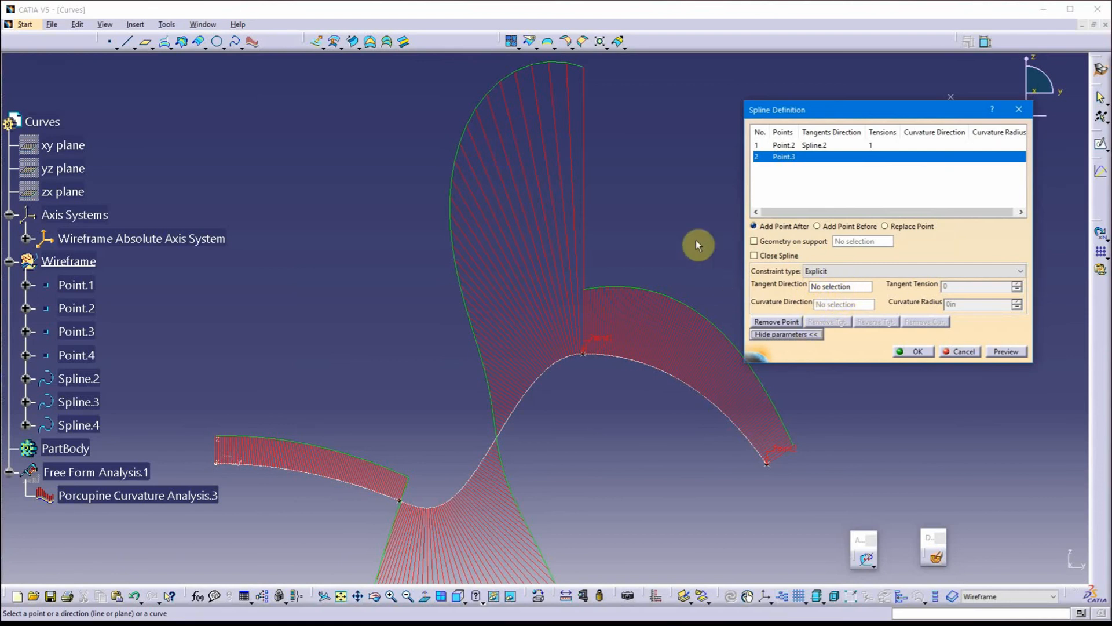
click(802, 146)
middle_drag(689, 207, 613, 211)
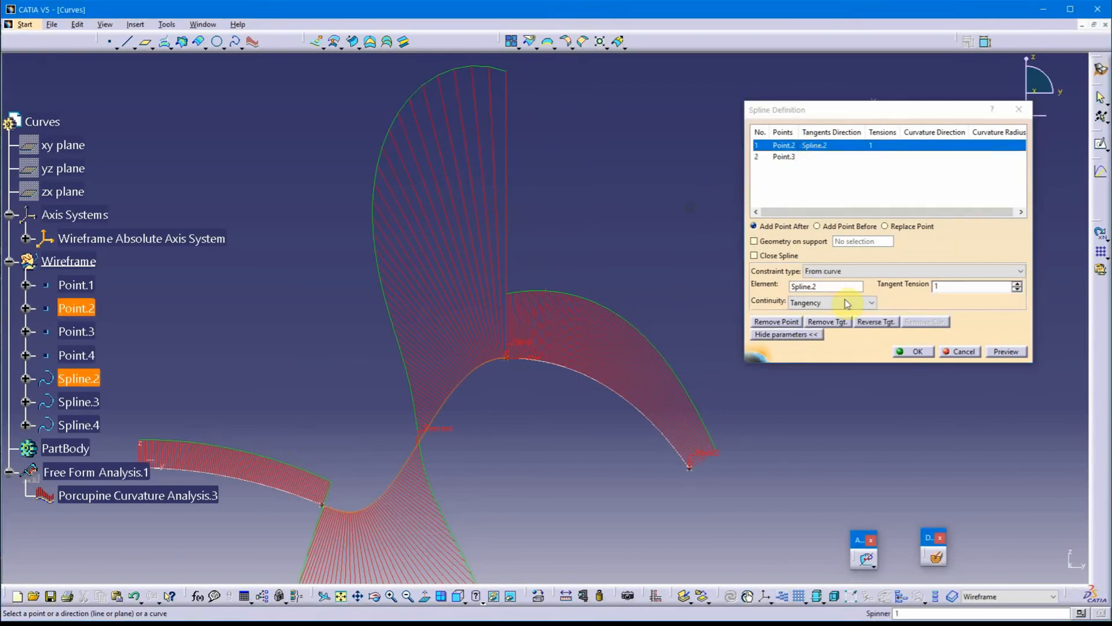
click(847, 302)
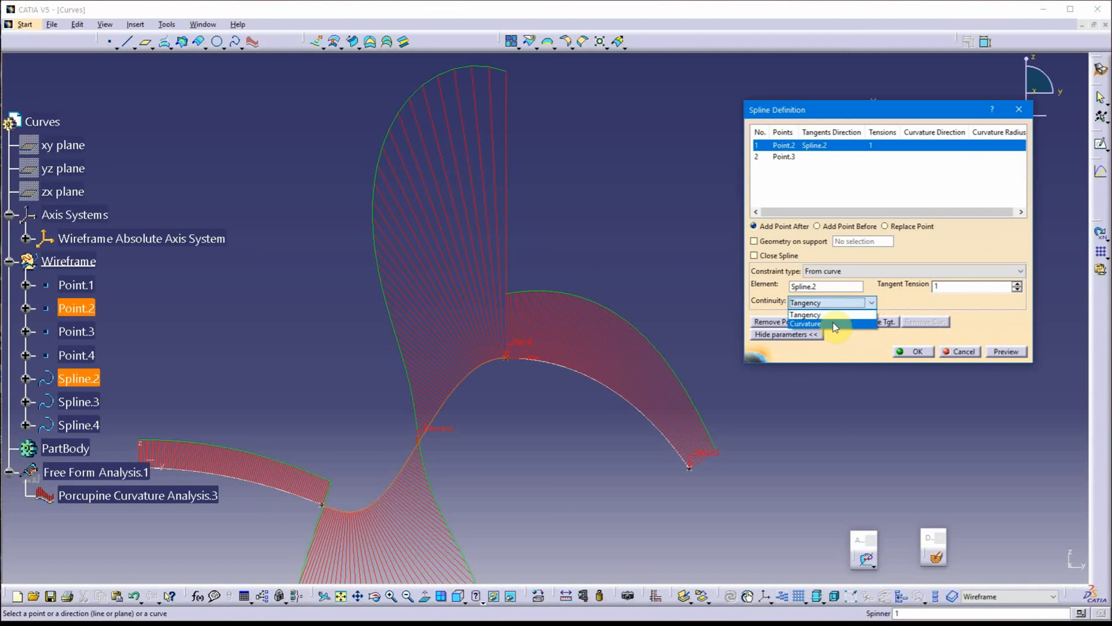
click(694, 249)
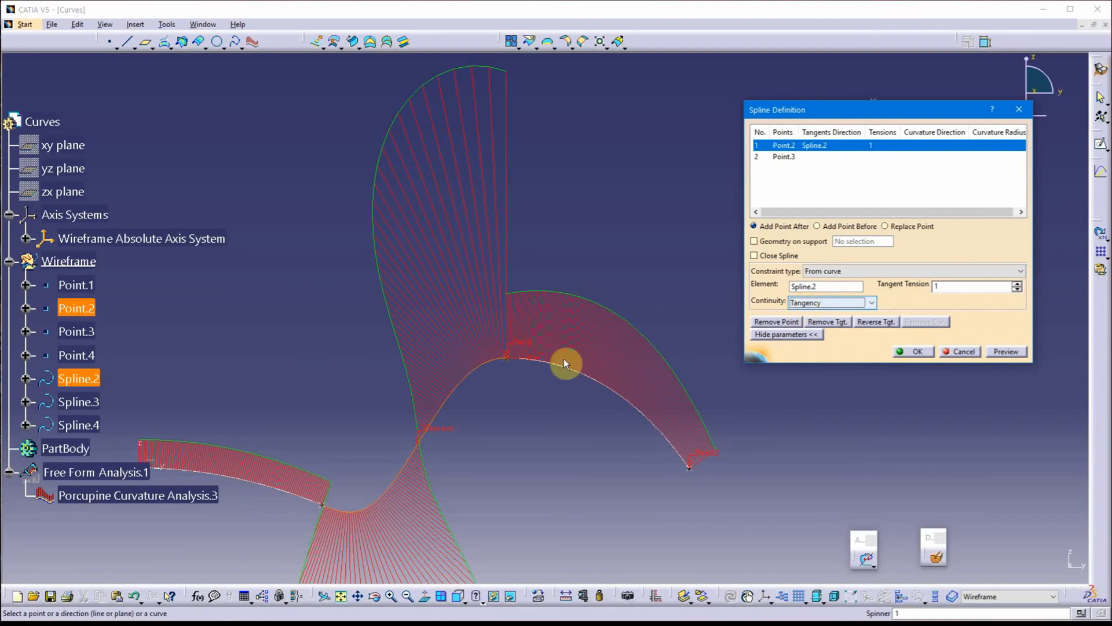
middle_drag(514, 396, 520, 300)
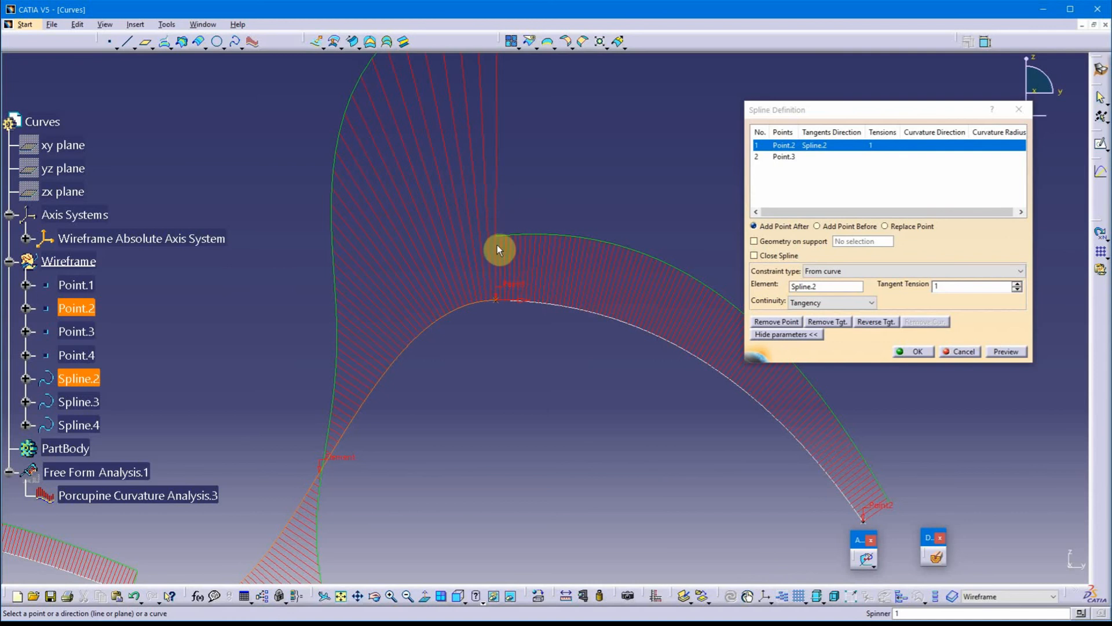
middle_drag(590, 222, 570, 304)
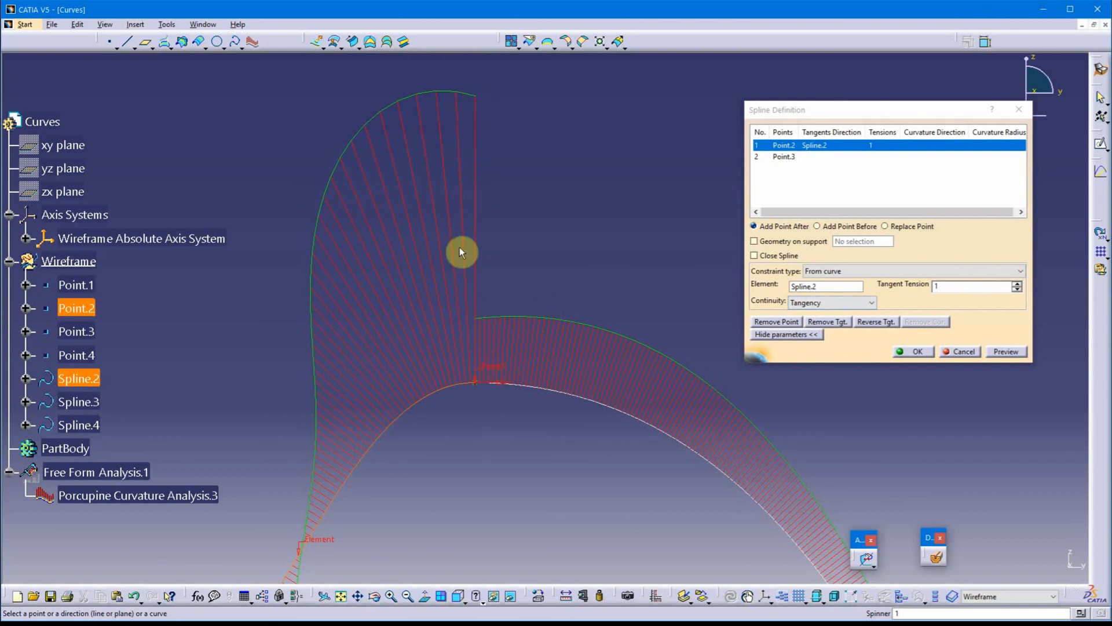
Set the continuity with Spline.2 at Point.2 of Spline.4 to Curvature and accept the spline
click(828, 303)
click(811, 324)
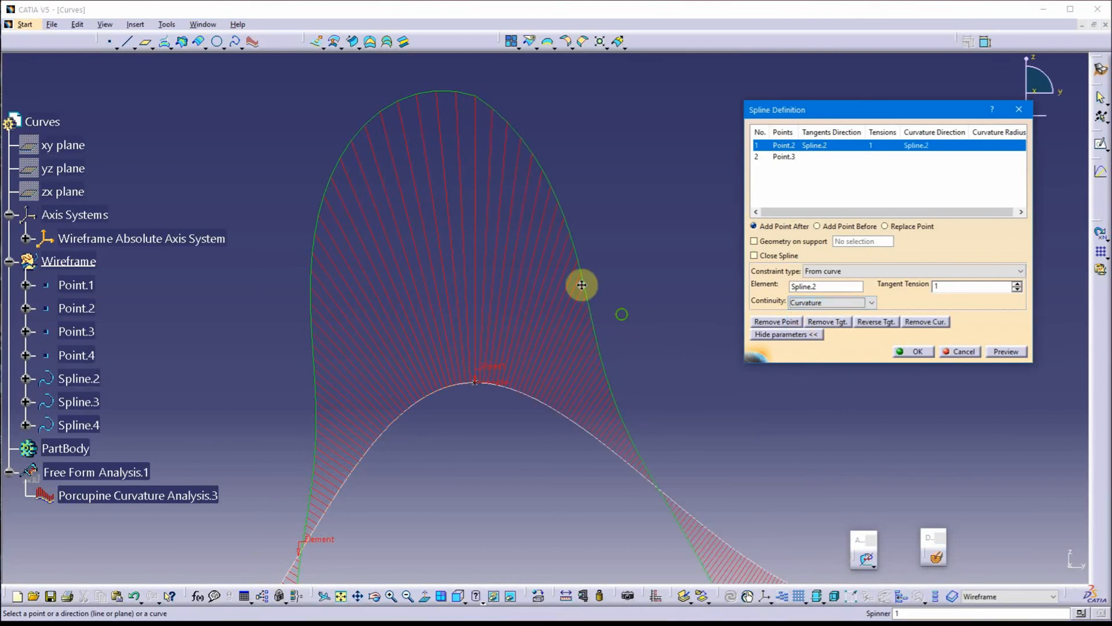
middle_drag(579, 281, 549, 255)
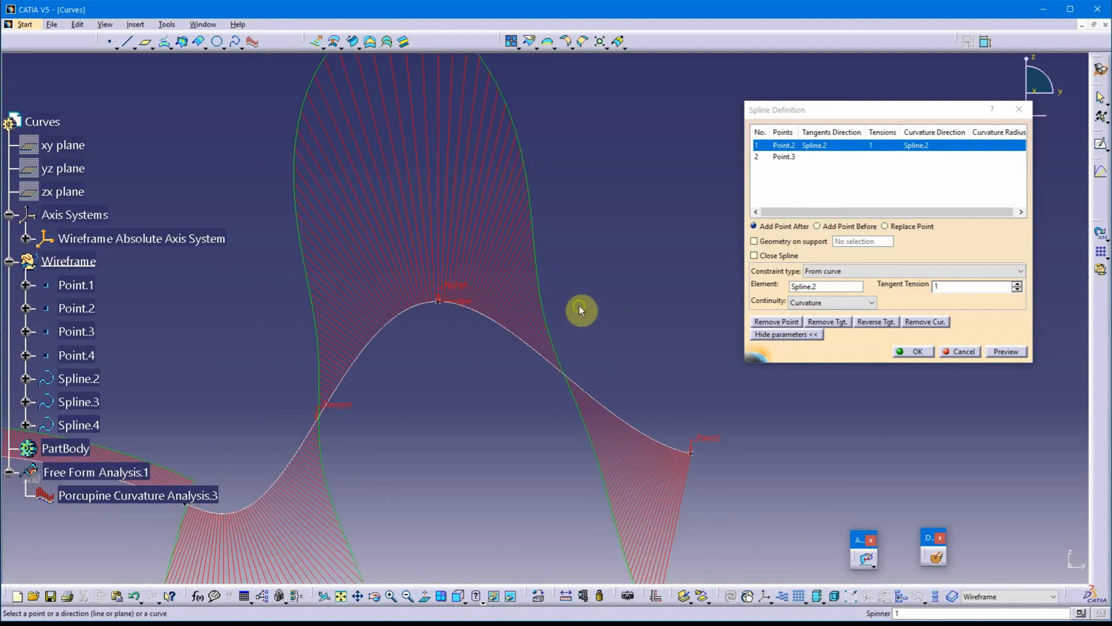
middle_drag(580, 309, 440, 284)
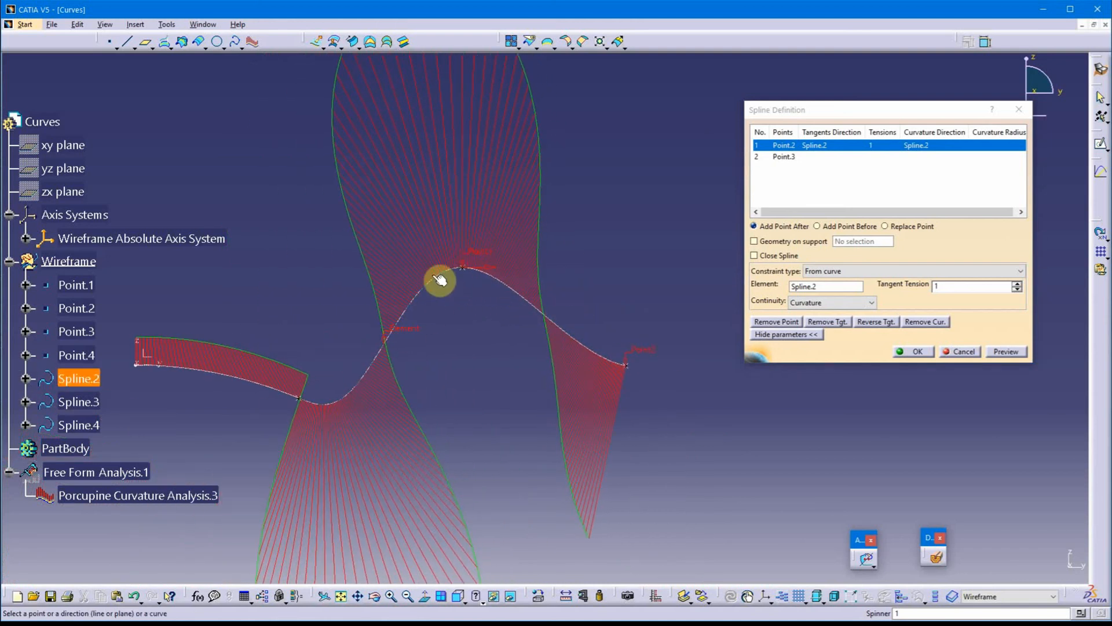
middle_drag(450, 354, 695, 372)
click(913, 351)
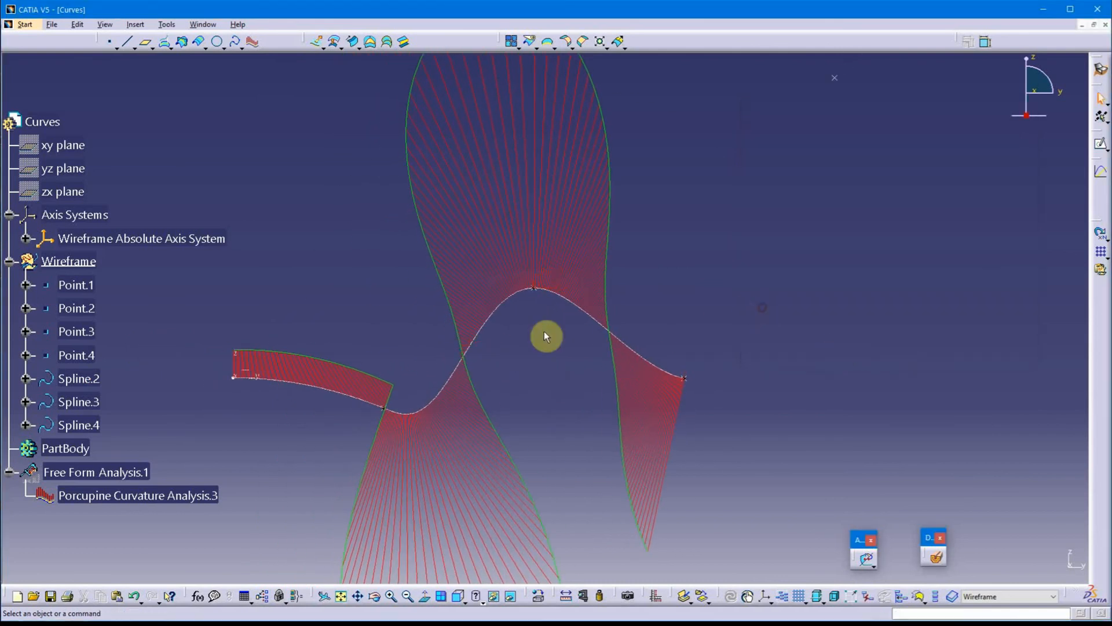
Examine the curvature combs along the three connected splines from several 3D viewing angles
middle_drag(521, 345, 501, 472)
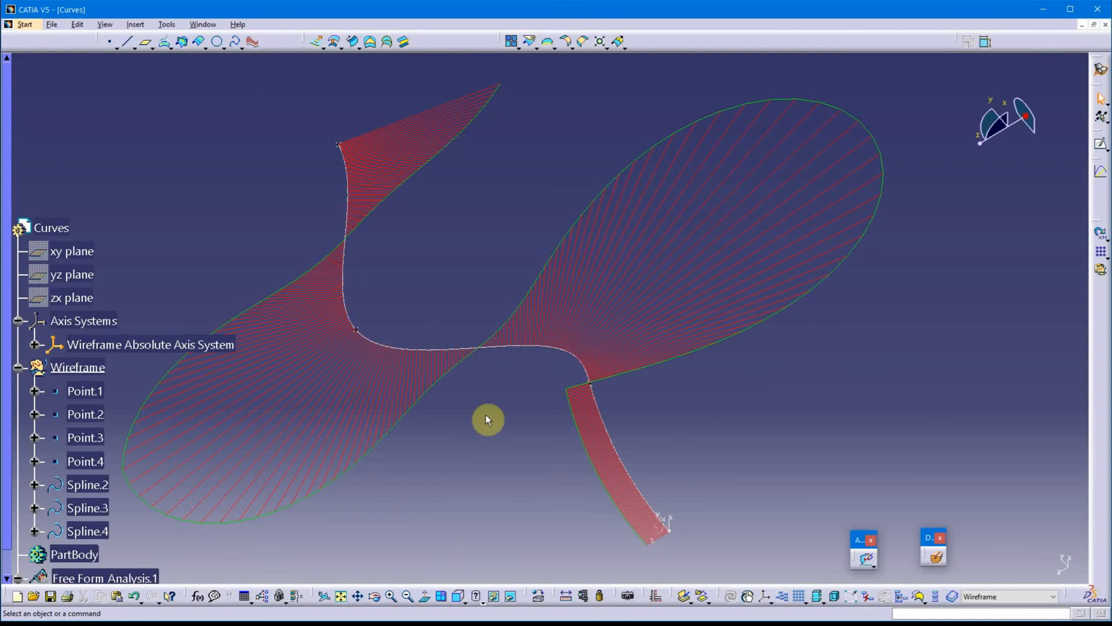
middle_drag(489, 417, 405, 472)
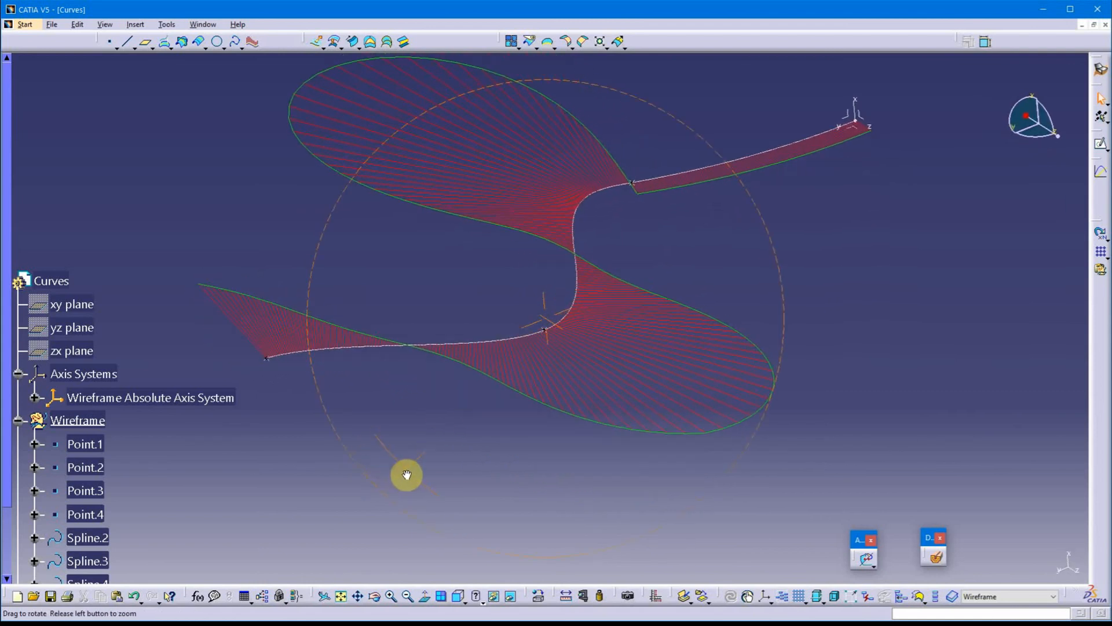
mouse_move(731, 253)
middle_down()
mouse_move(524, 353)
mouse_move(411, 384)
mouse_move(675, 268)
mouse_move(722, 270)
middle_up()
middle_drag(489, 483, 497, 348)
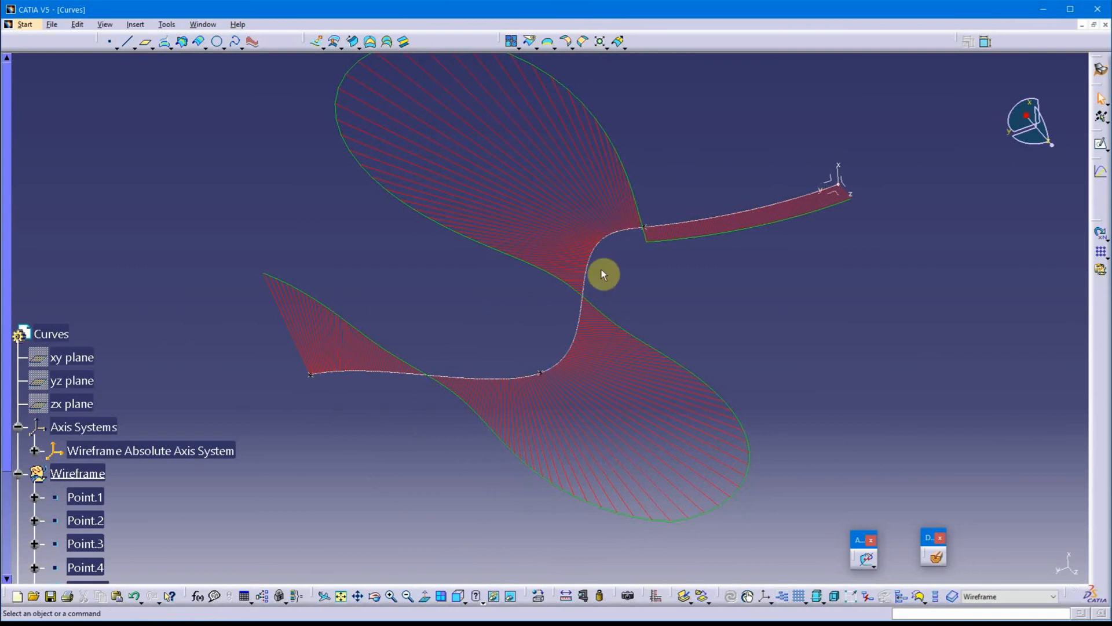
middle_drag(380, 462, 705, 328)
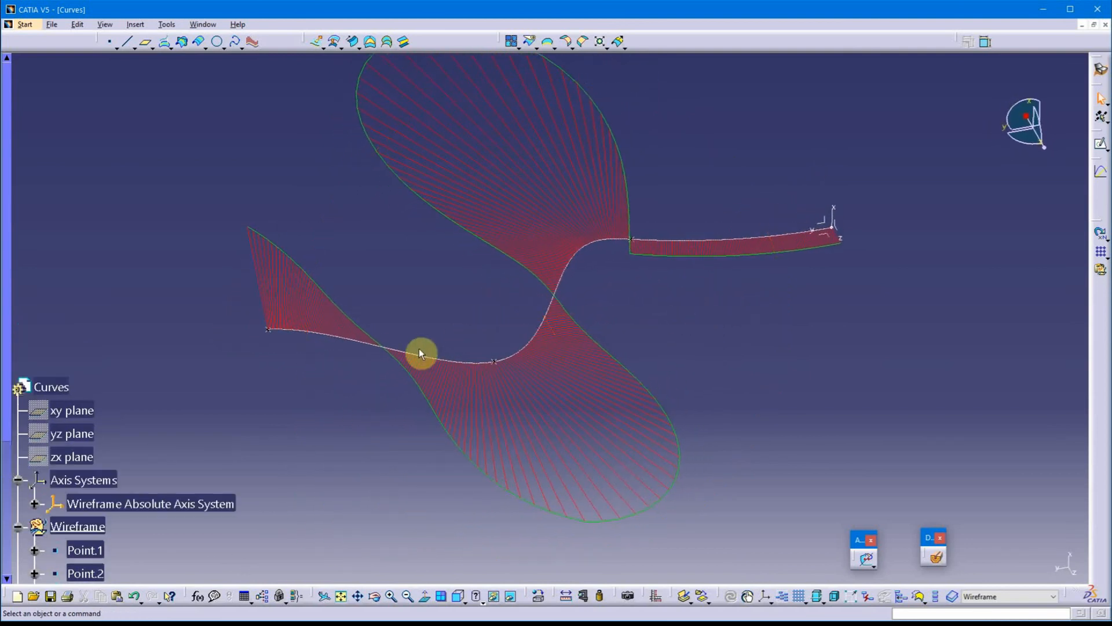
scroll(425, 341, down, 3)
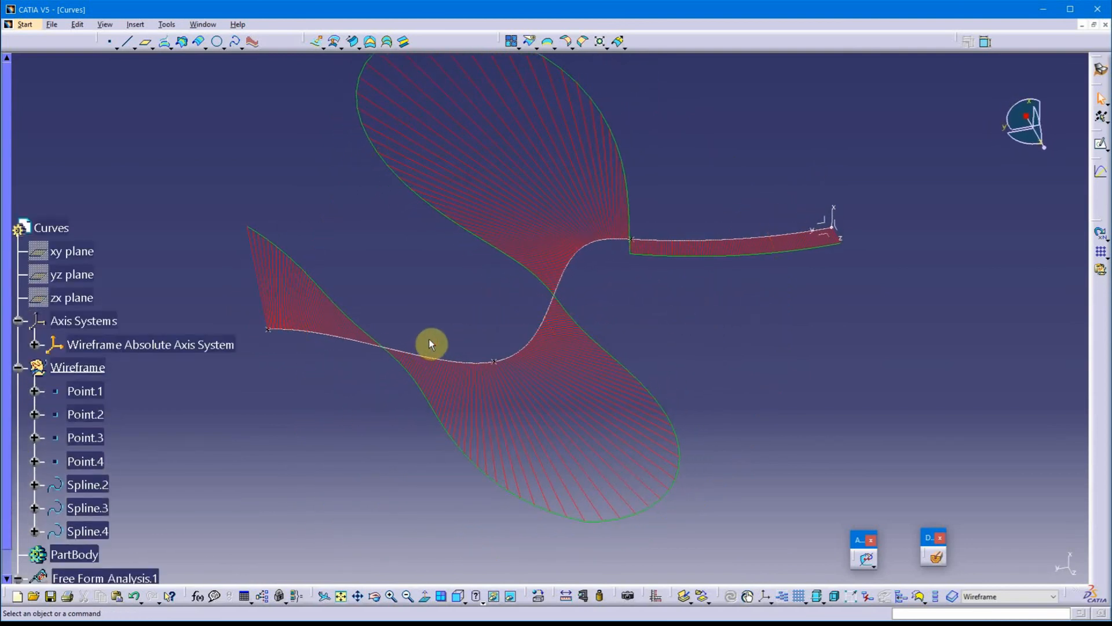
scroll(429, 342, down, 1)
scroll(426, 383, down, 2)
scroll(336, 400, up, 1)
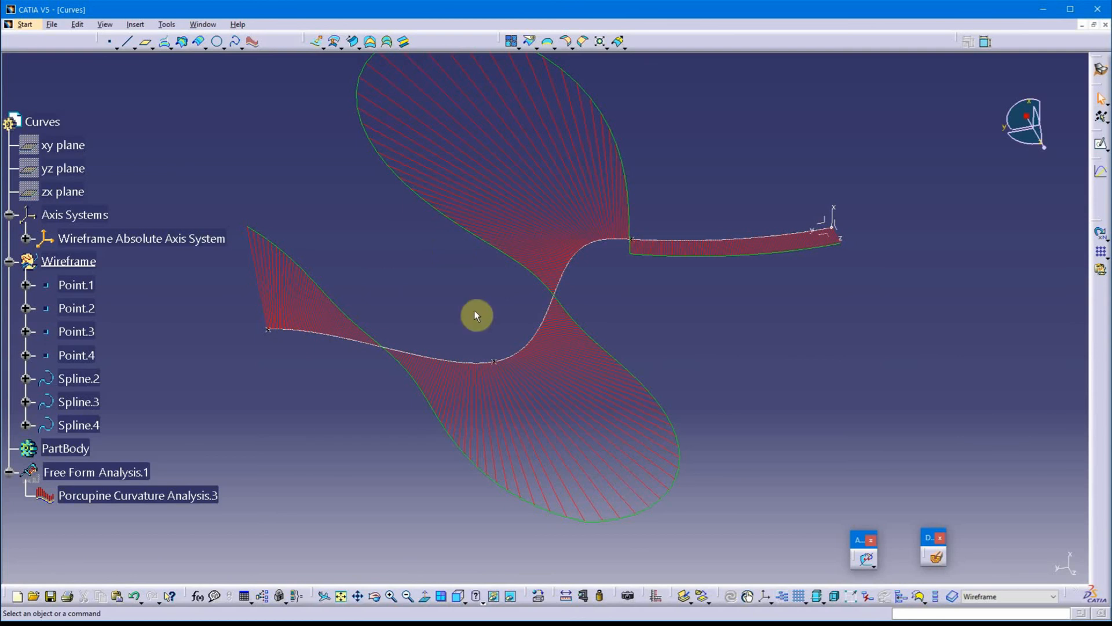
middle_drag(472, 486, 435, 488)
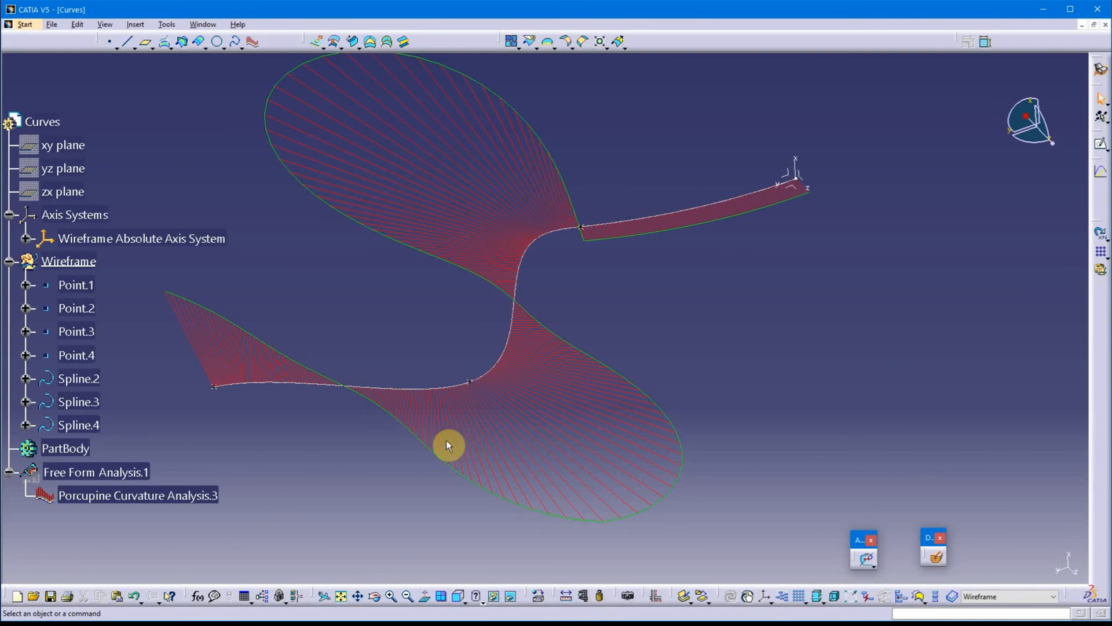
mouse_move(433, 488)
middle_down()
mouse_move(422, 501)
mouse_move(440, 500)
middle_up()
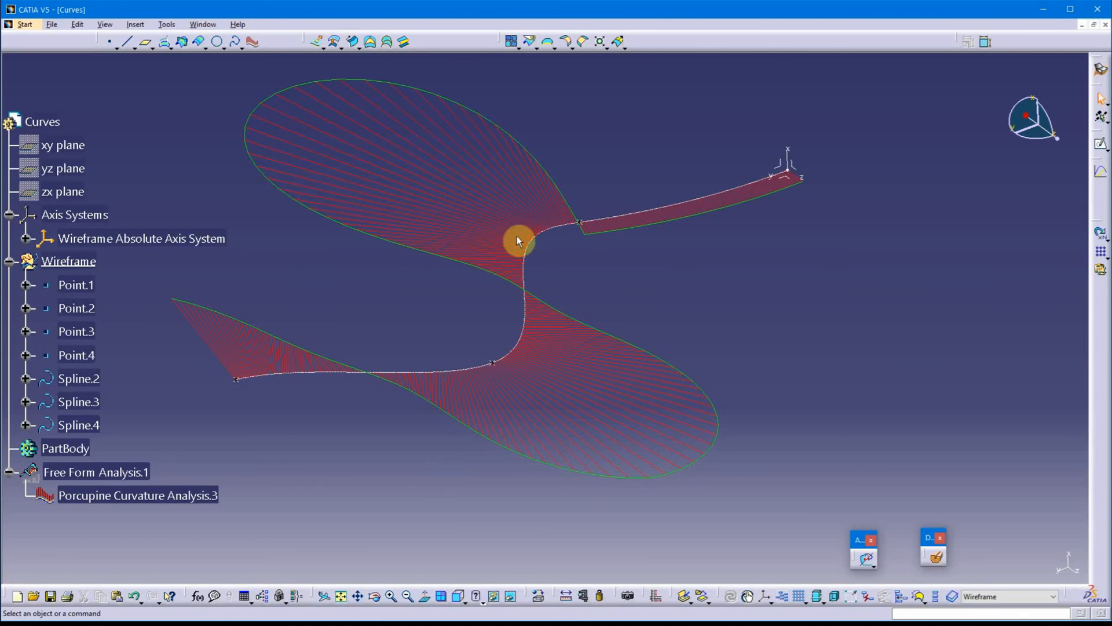
Double the comb amplitude of Porcupine Curvature Analysis.3 to 6 for the joint between Spline.2 and Spline.3, and accept the analysis
middle_drag(463, 453, 554, 280)
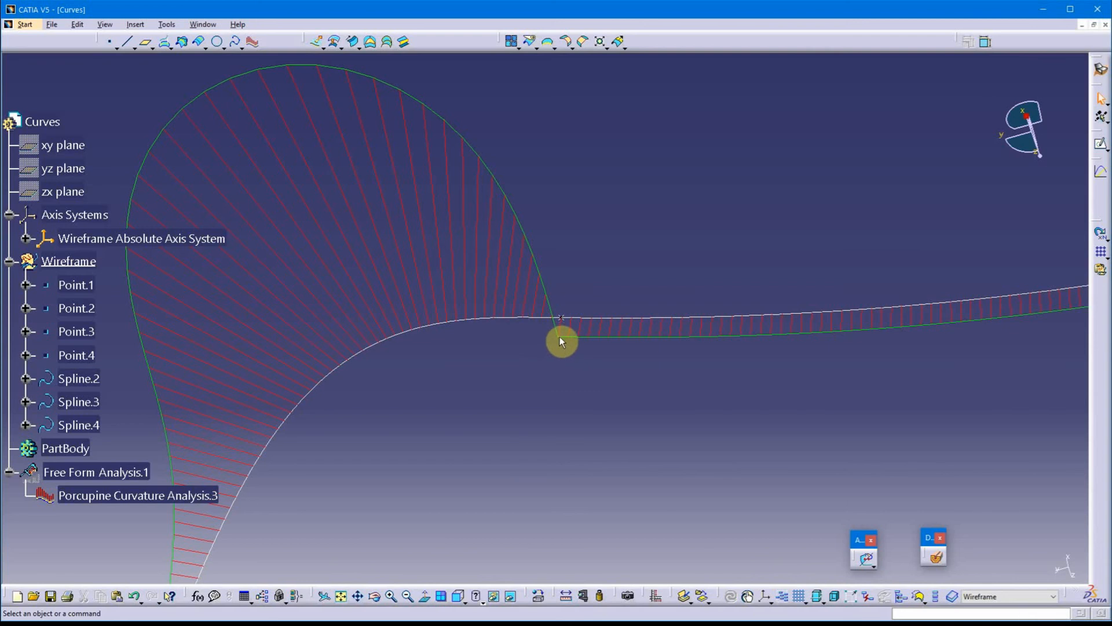
middle_drag(553, 366, 555, 353)
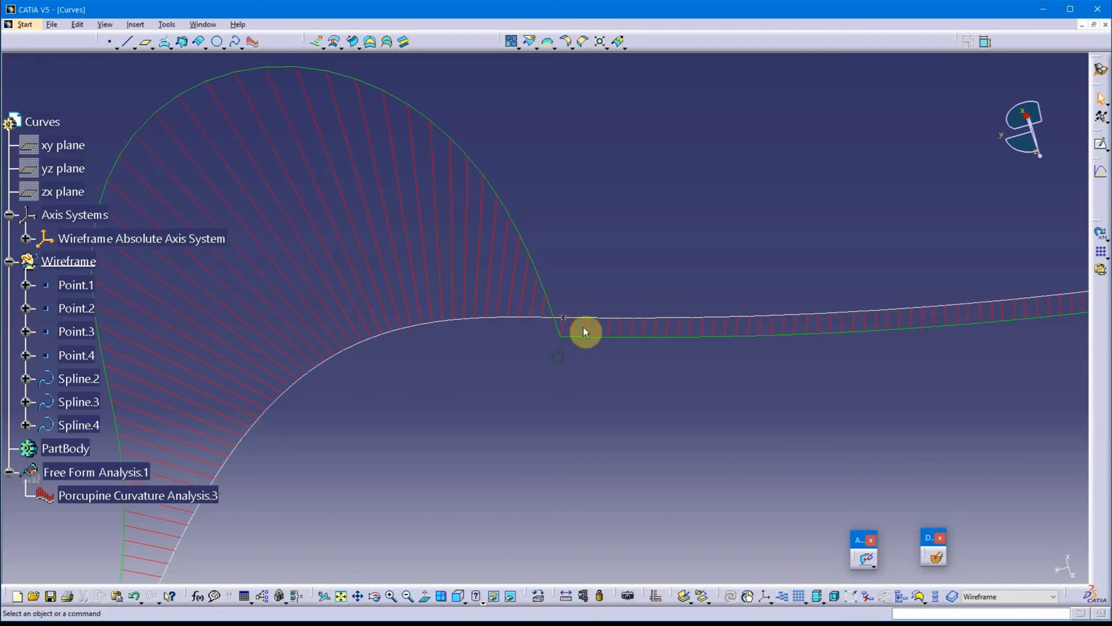
double_click(102, 500)
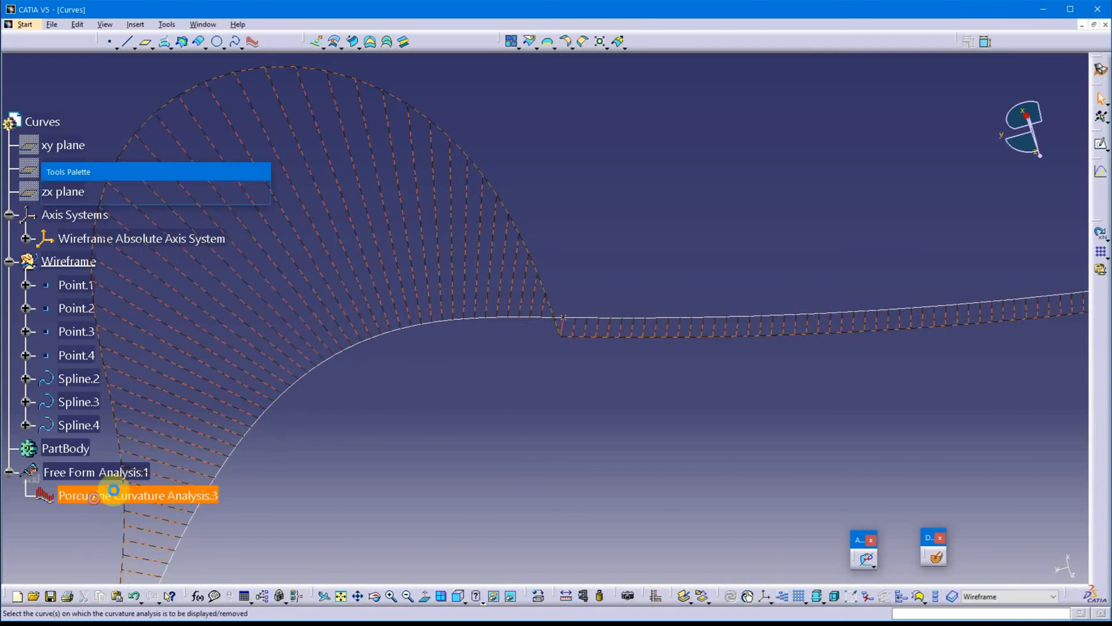
click(919, 452)
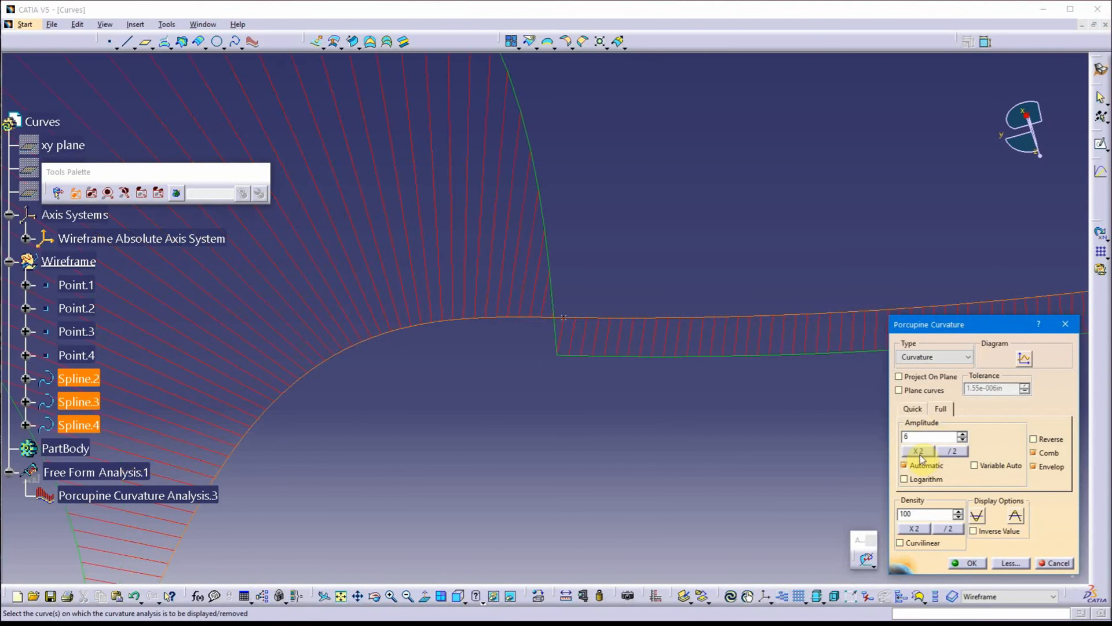
click(967, 563)
click(551, 332)
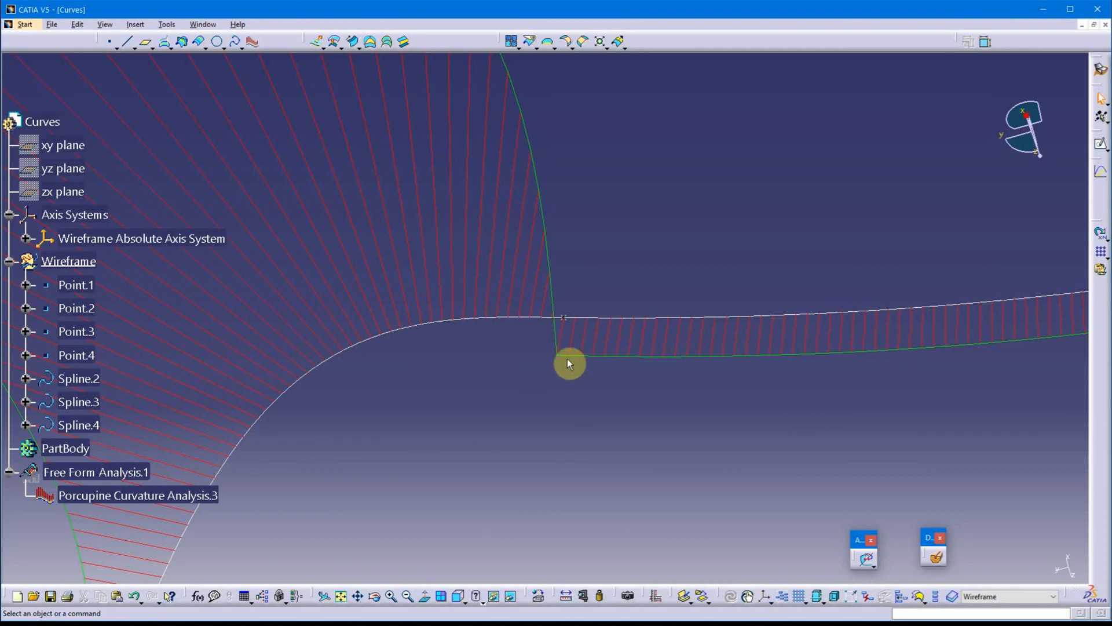
mouse_move(568, 362)
middle_down()
mouse_move(531, 350)
mouse_move(531, 335)
mouse_move(542, 444)
mouse_move(534, 486)
mouse_move(589, 388)
mouse_move(626, 393)
mouse_move(627, 428)
mouse_move(626, 355)
mouse_move(613, 337)
mouse_move(457, 377)
mouse_move(477, 365)
mouse_move(485, 325)
mouse_move(487, 380)
mouse_move(643, 356)
mouse_move(580, 346)
middle_up()
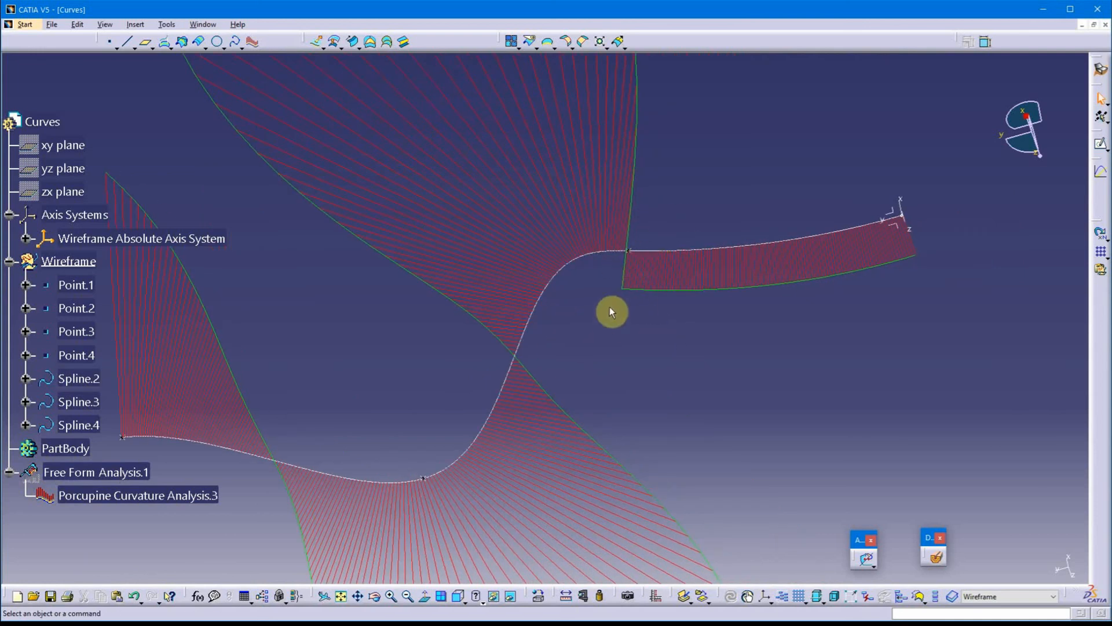
middle_drag(597, 335, 656, 317)
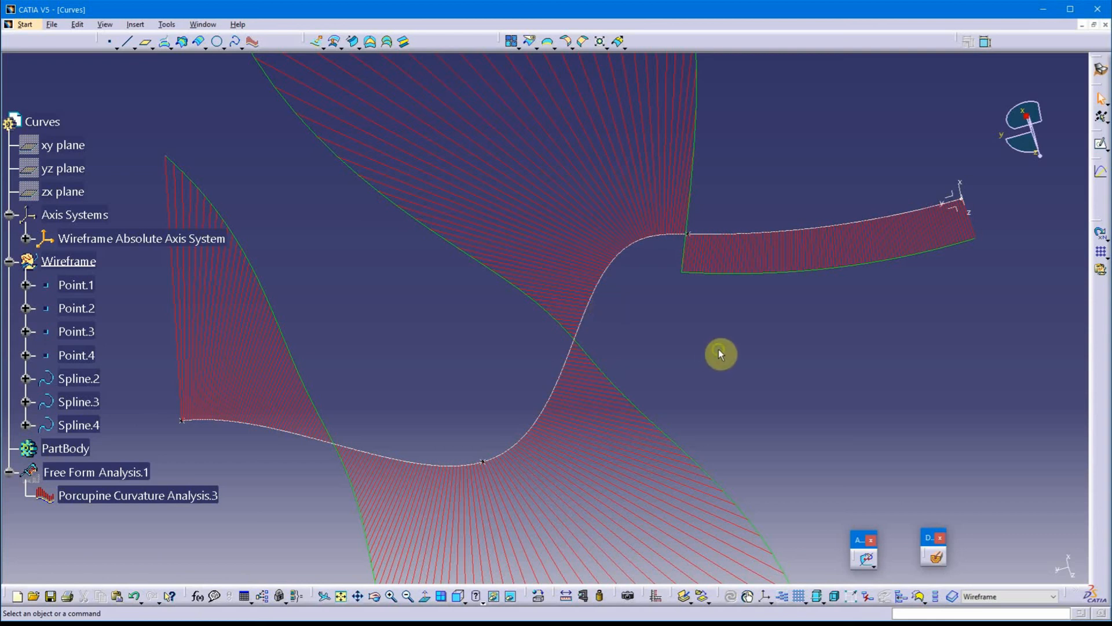
middle_drag(719, 350, 729, 321)
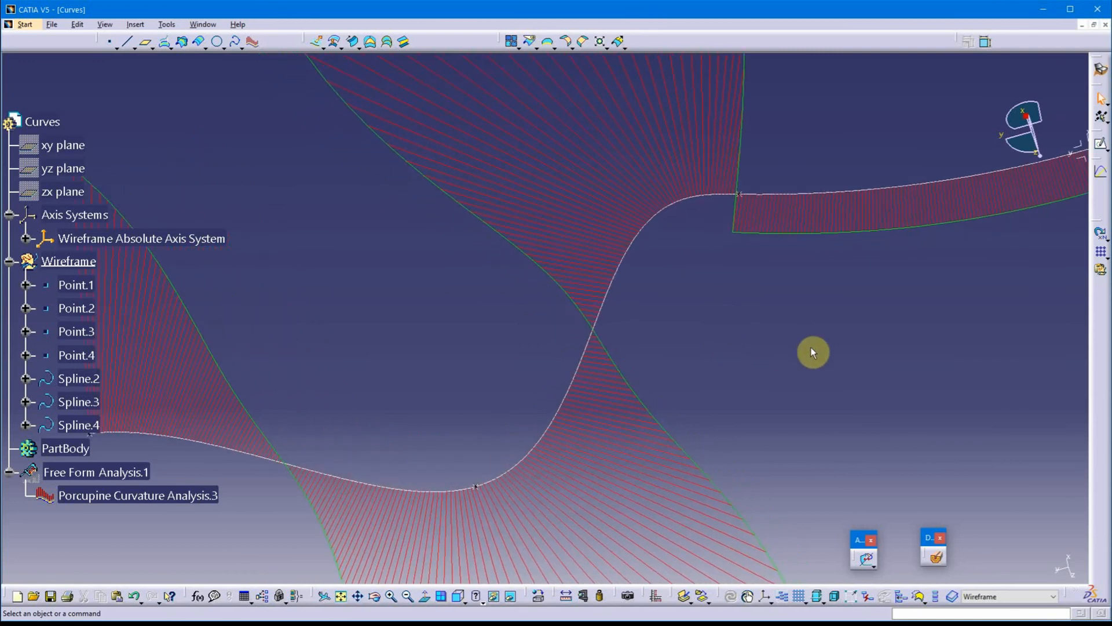
middle_drag(810, 350, 734, 336)
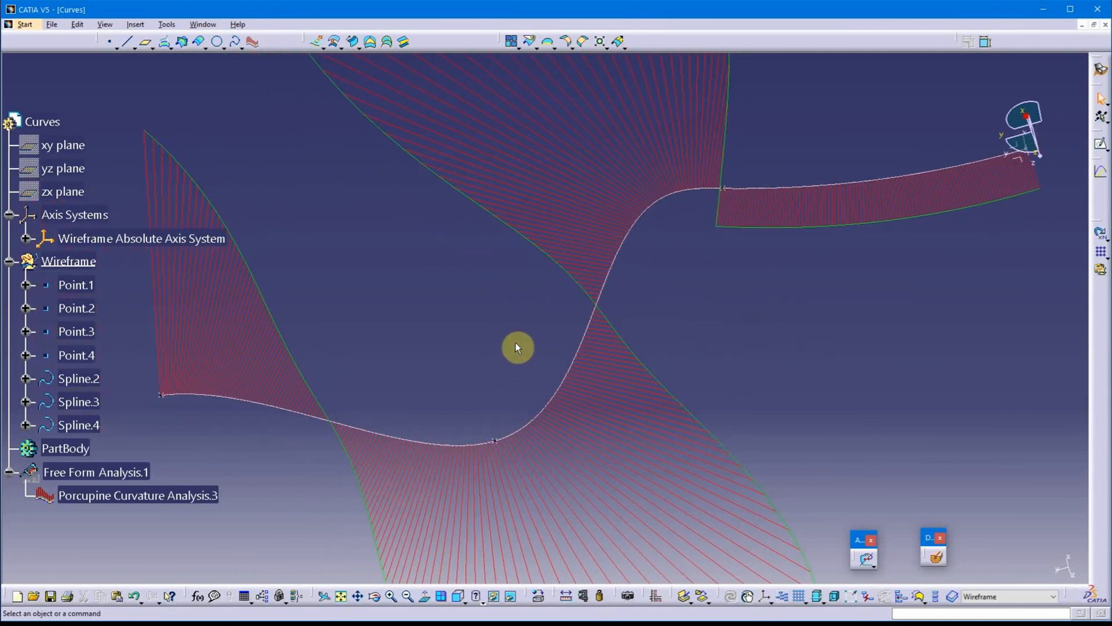
middle_drag(499, 340, 480, 322)
middle_drag(738, 303, 728, 302)
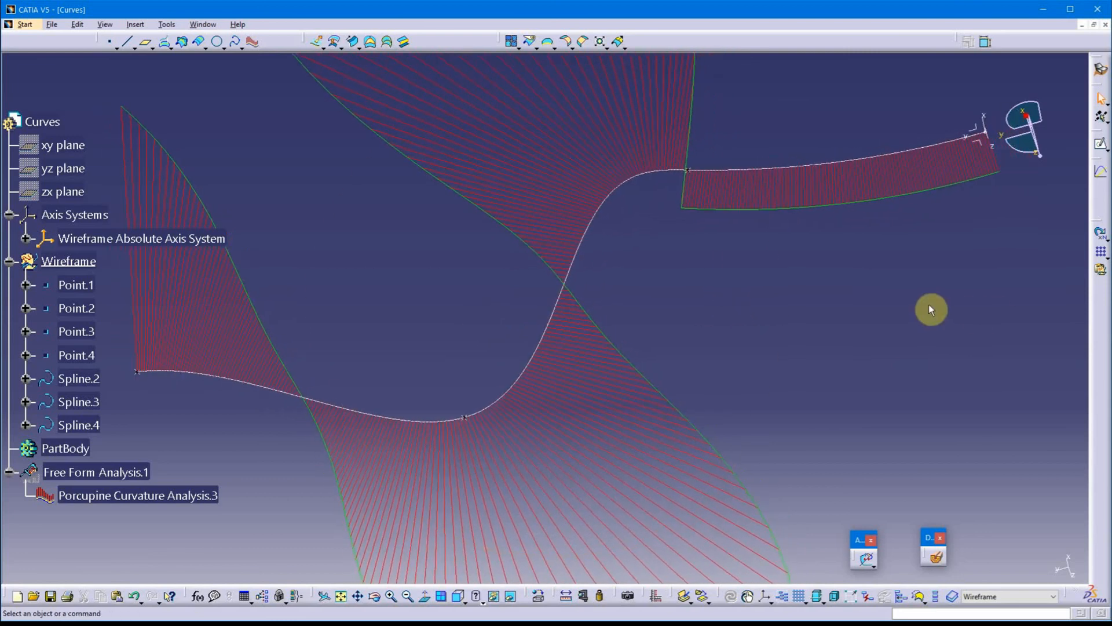